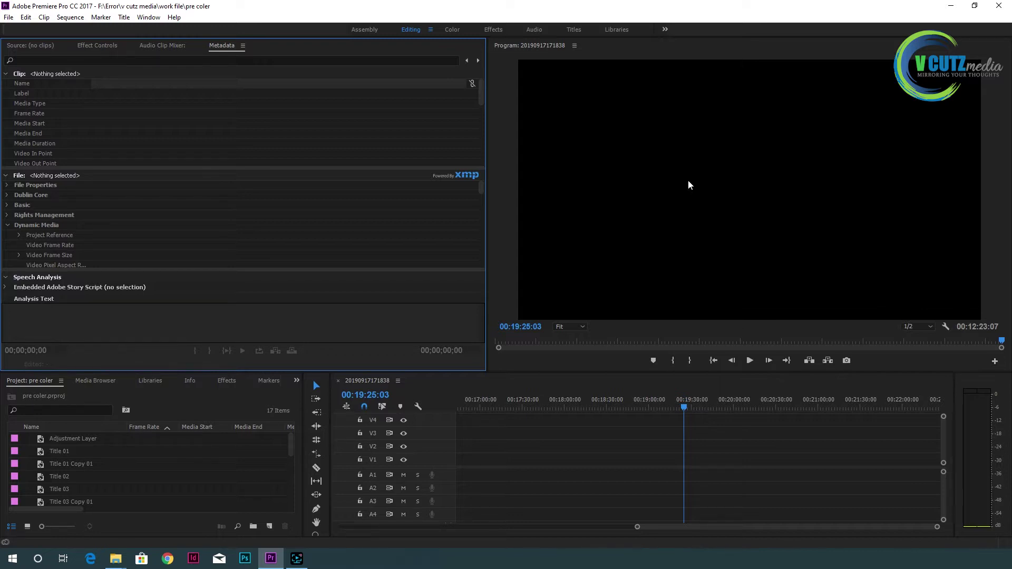
Step: Drag clips MVI_1361, MVI_1362 and MVI_1363 from New folder (7) over to Premiere
click(951, 5)
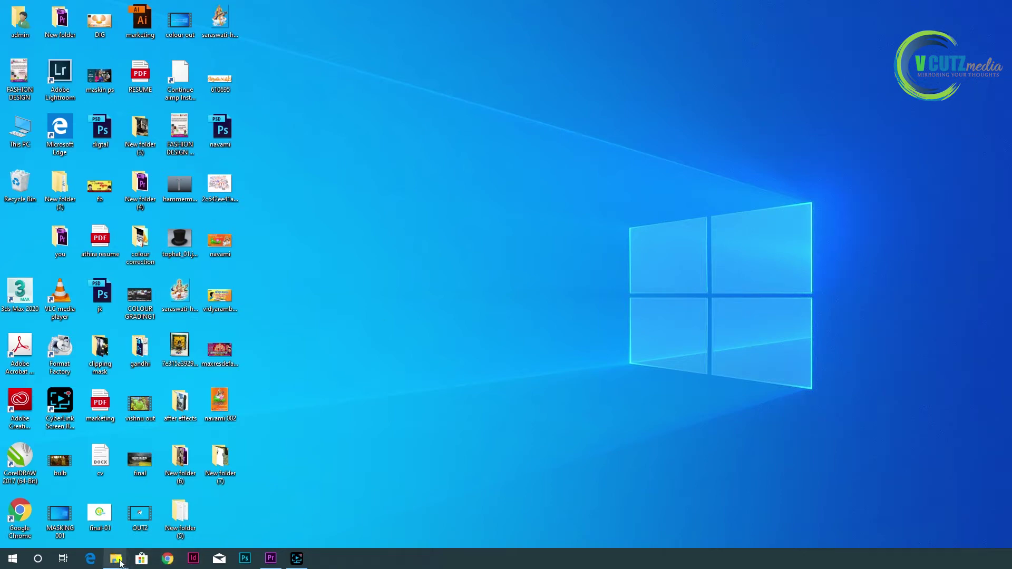
mouse_move(118, 560)
click(177, 519)
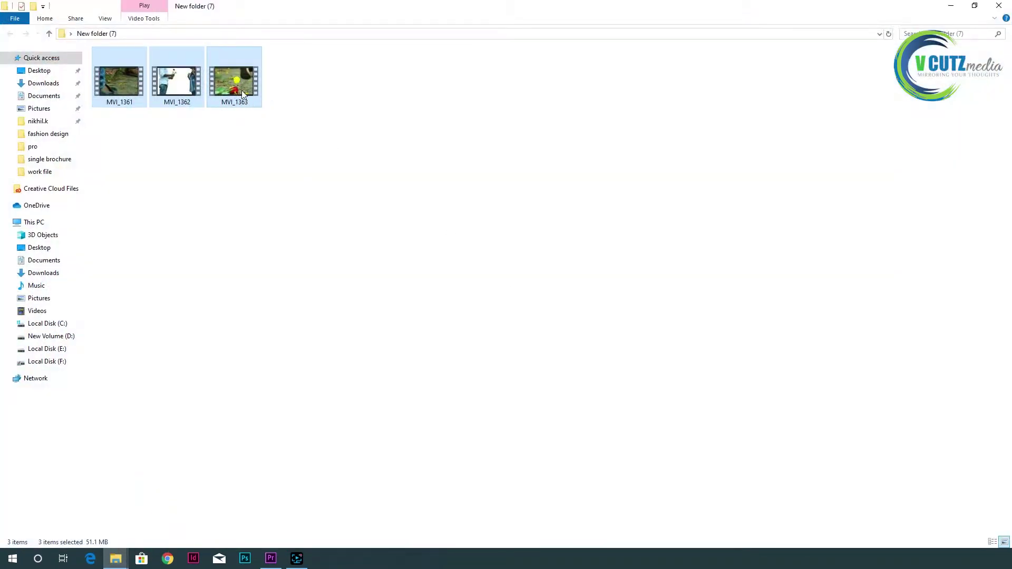
drag(243, 94, 271, 557)
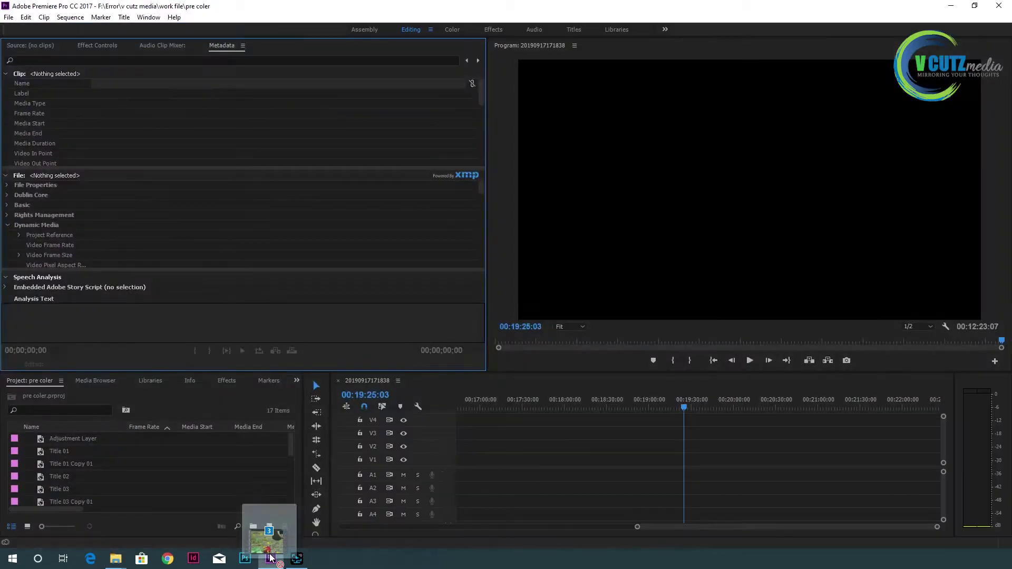
Step: Drop the three clips onto the sequence timeline and zoom in on them
drag(270, 558, 673, 469)
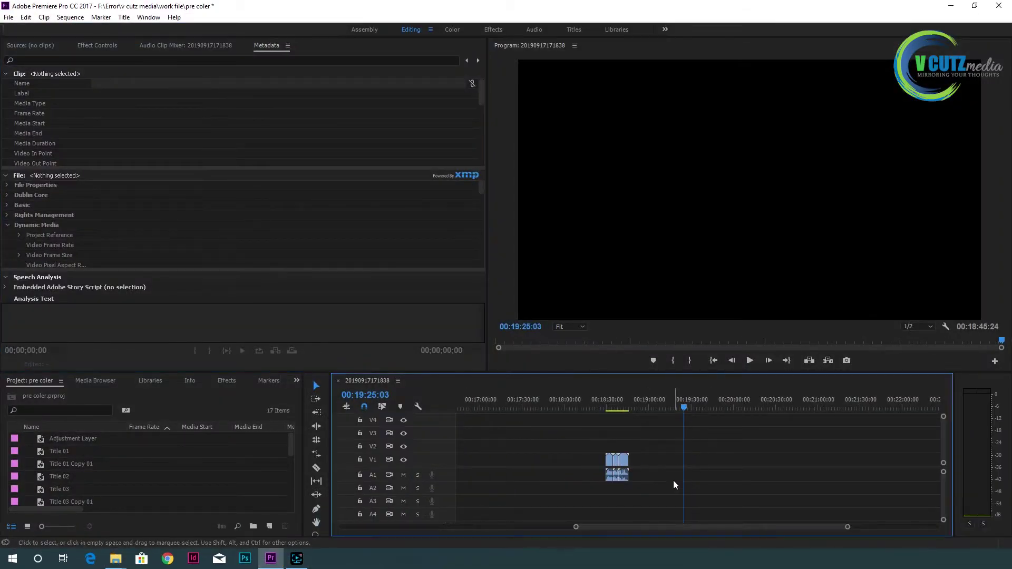
scroll(641, 413, up, 2)
scroll(642, 474, up, 2)
scroll(524, 422, up, 2)
click(496, 400)
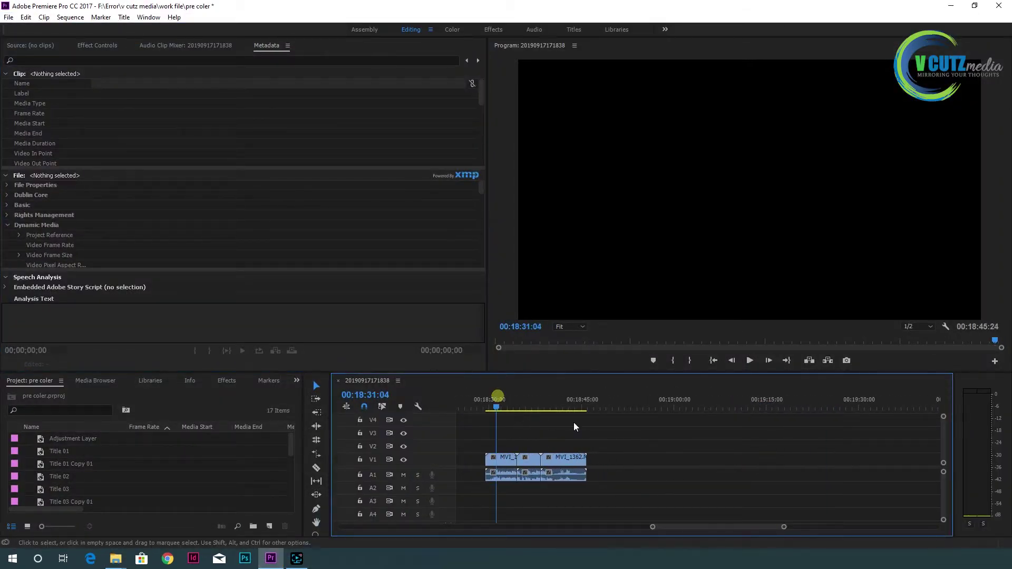
scroll(606, 442, up, 3)
scroll(704, 474, up, 2)
Step: Delete the clips' audio from A1 and return the playhead to the first clip
click(757, 489)
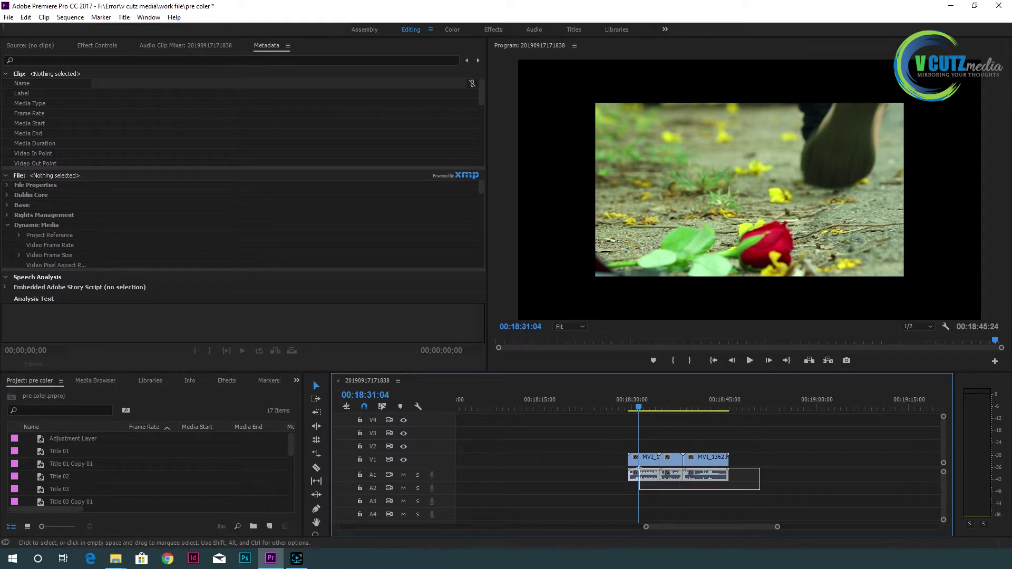
drag(639, 469, 639, 468)
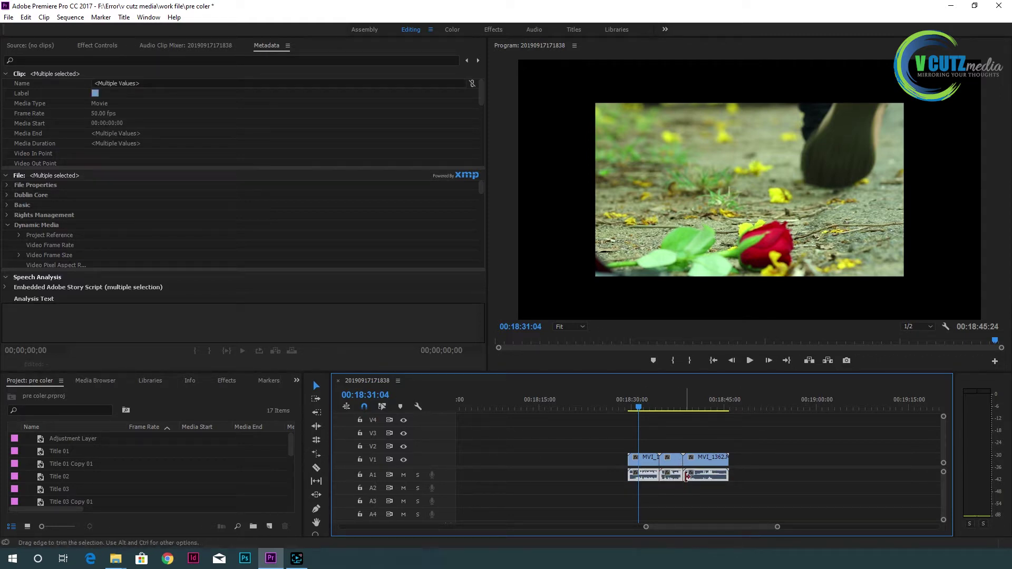
key(Delete)
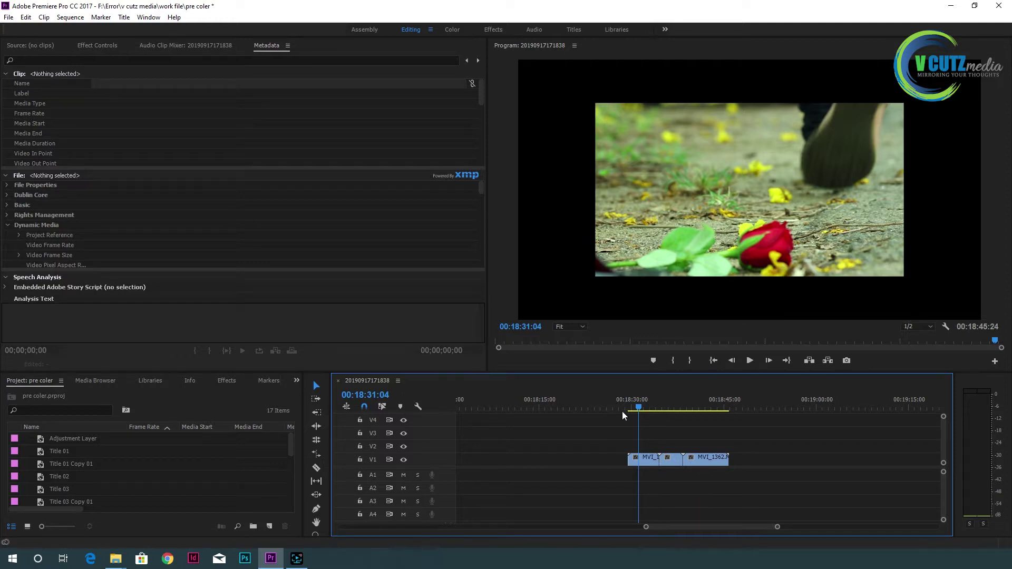
click(632, 405)
Step: Play back the sequence, then select and scrub through the MVI_1363 clip
key(space)
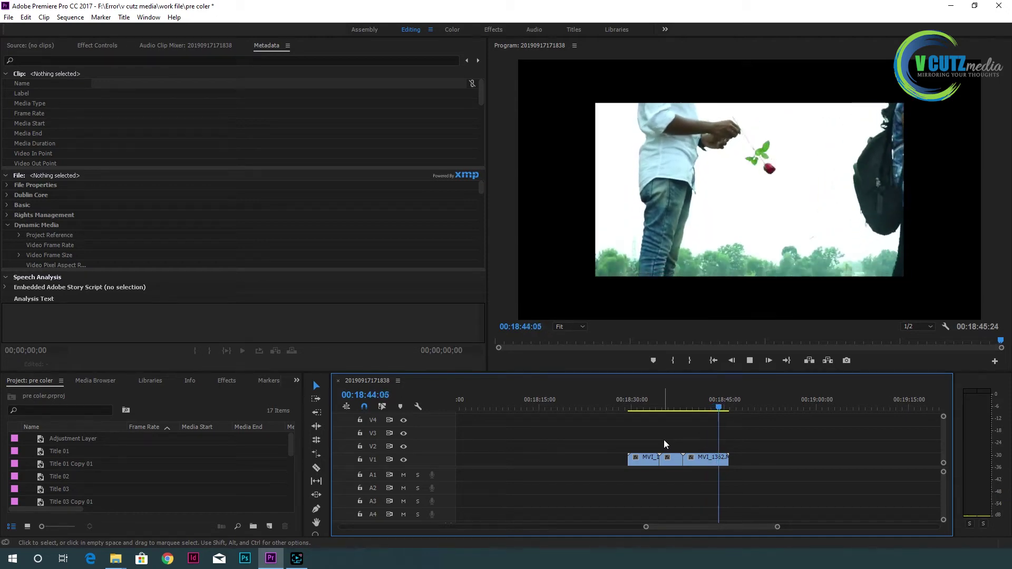
key(space)
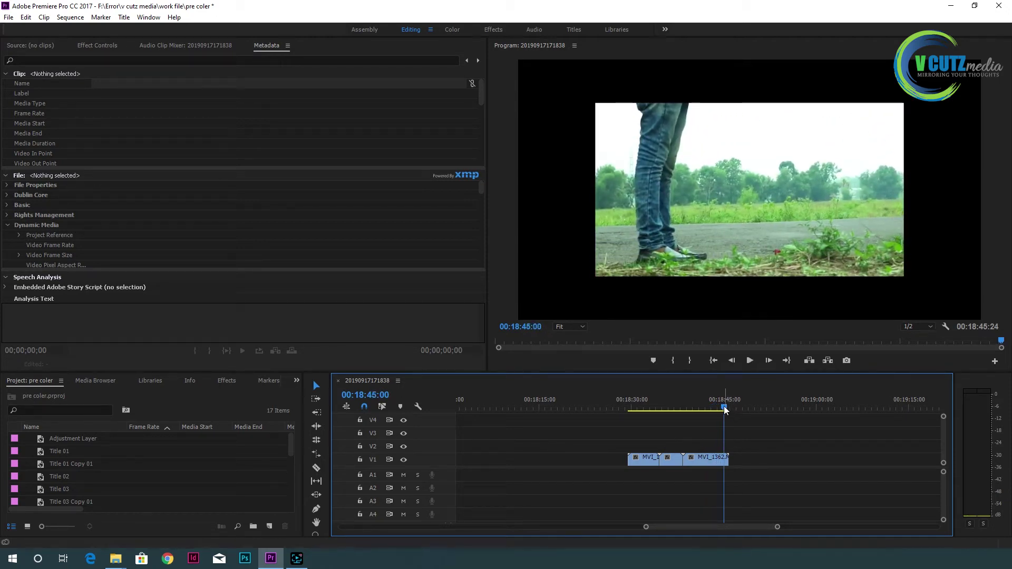
drag(721, 402, 632, 407)
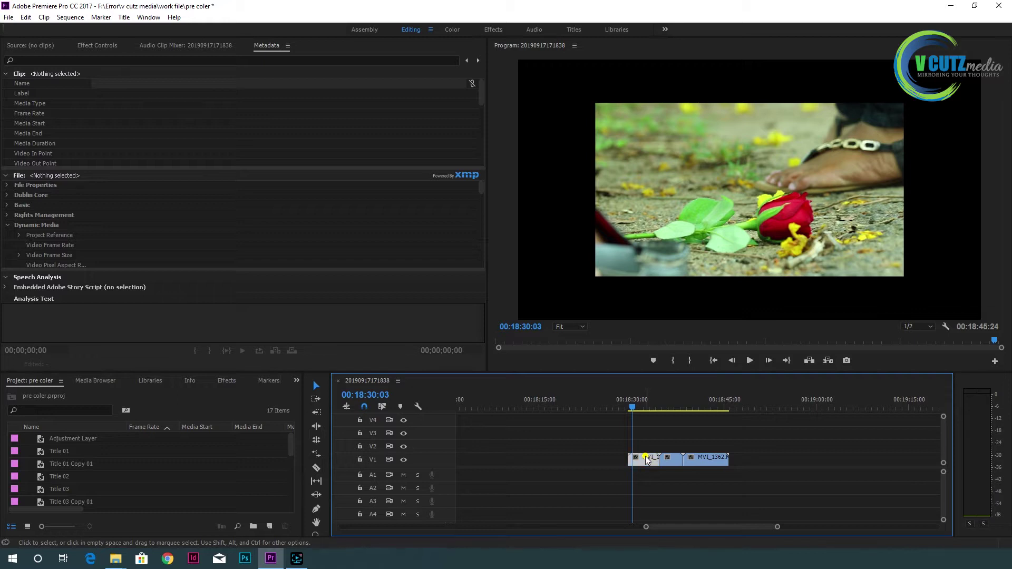
click(652, 459)
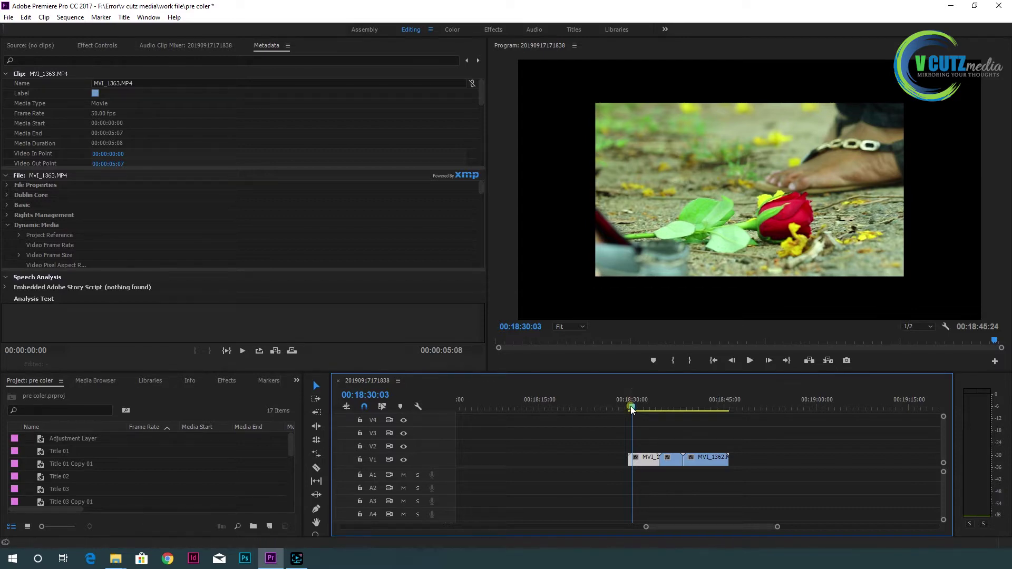
mouse_move(633, 409)
mouse_down()
mouse_move(665, 411)
mouse_move(644, 409)
mouse_up()
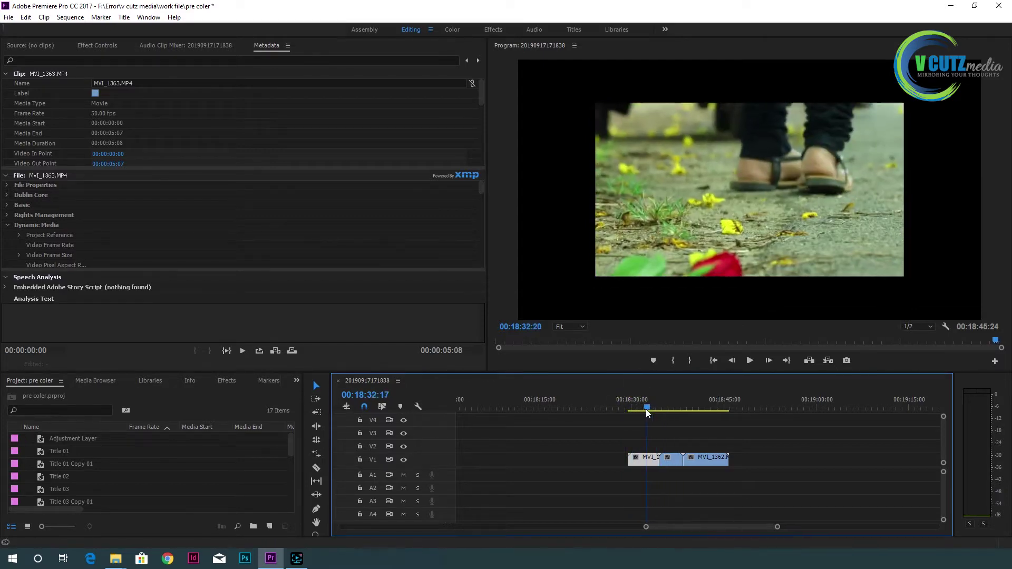
Step: Scale the MVI_1363 clip up to 151 in Effect Controls
double_click(641, 461)
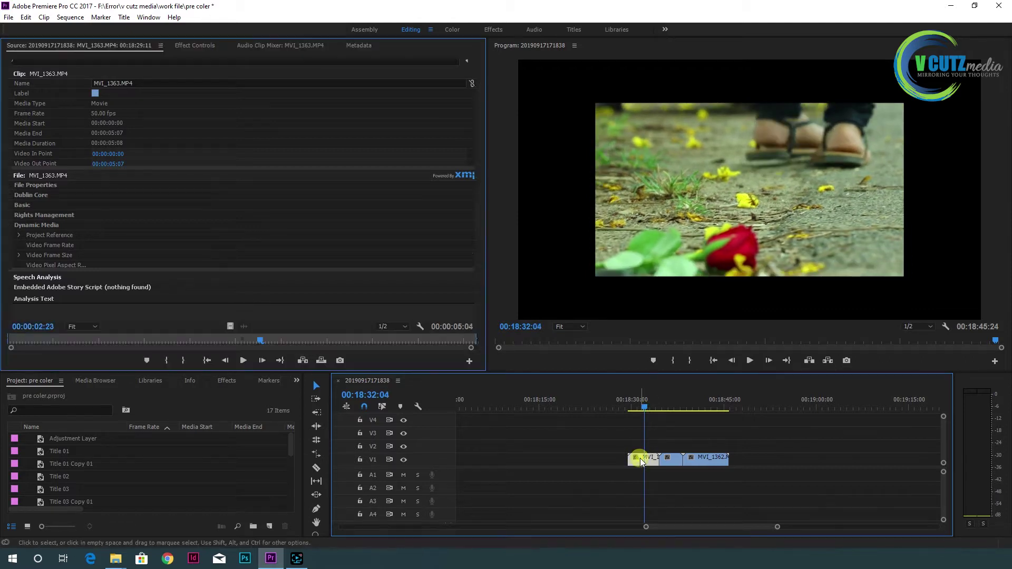
click(191, 45)
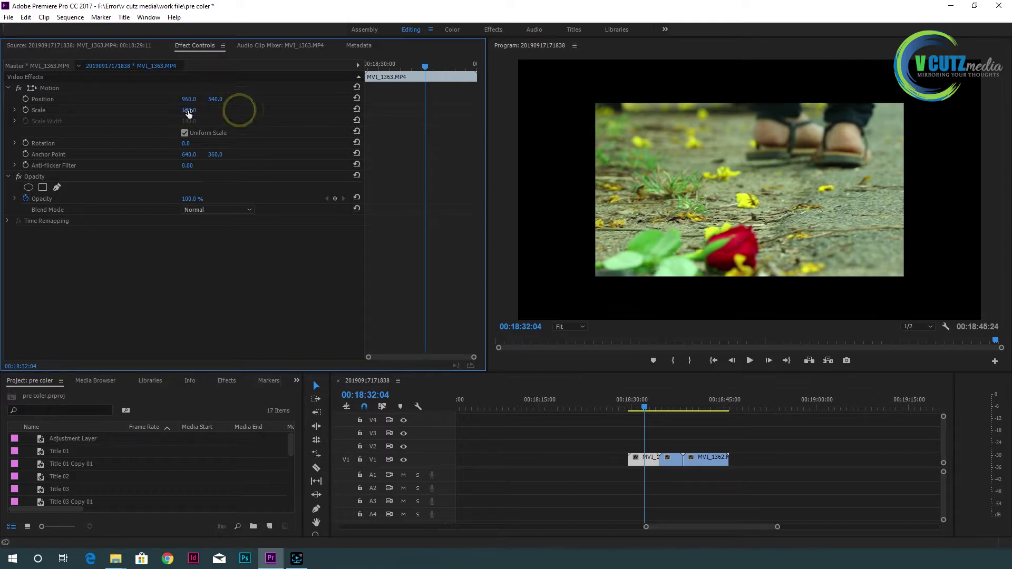
drag(189, 112, 216, 111)
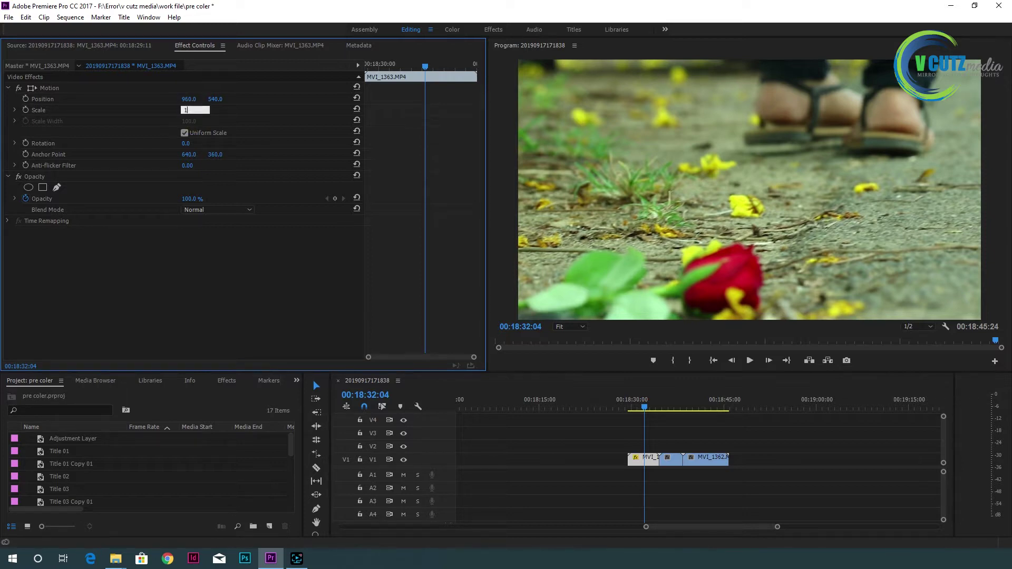
text(51.0)
click(220, 277)
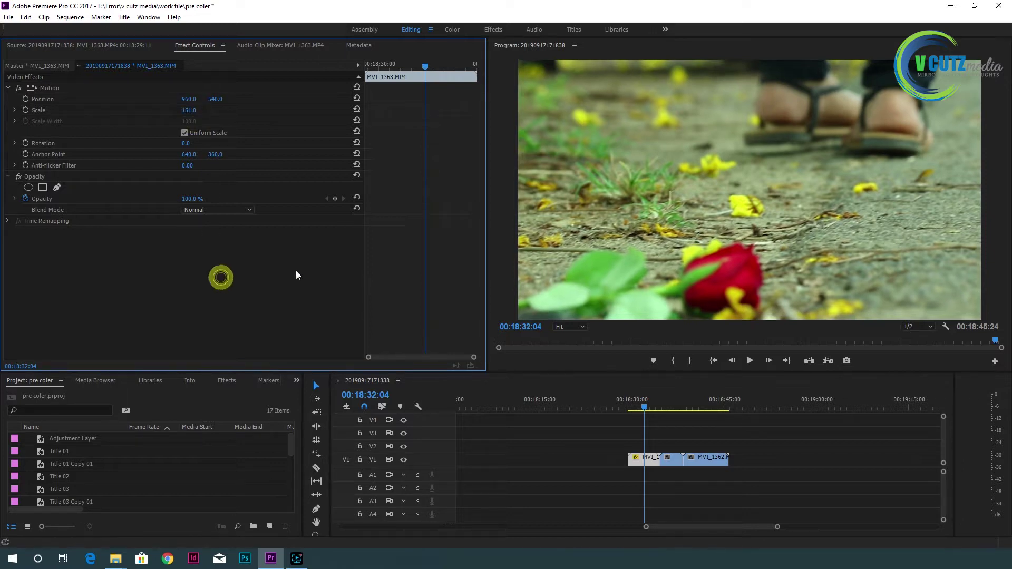
Step: Set MVI_1361's Motion Scale to 151
click(671, 457)
click(669, 408)
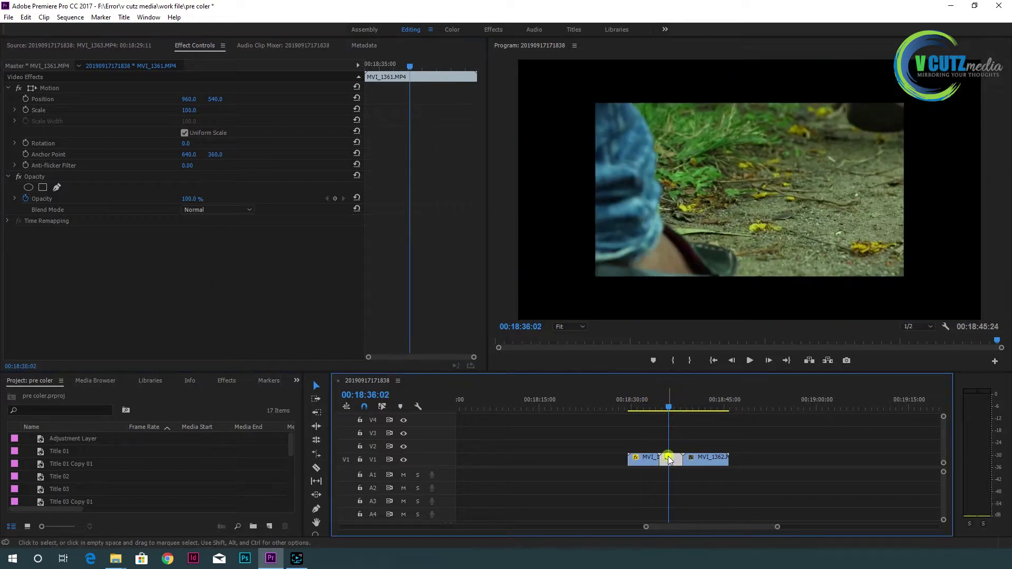
double_click(669, 458)
click(190, 47)
text(15)
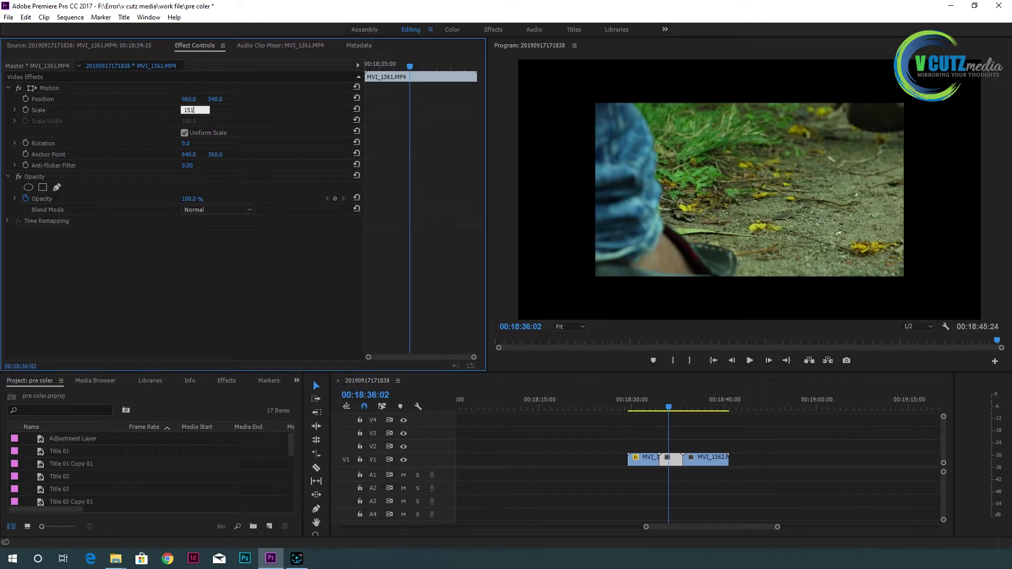
click(226, 298)
Step: Set MVI_1362's Motion Scale to 151 and scrub through the reframed clips
click(700, 451)
click(705, 396)
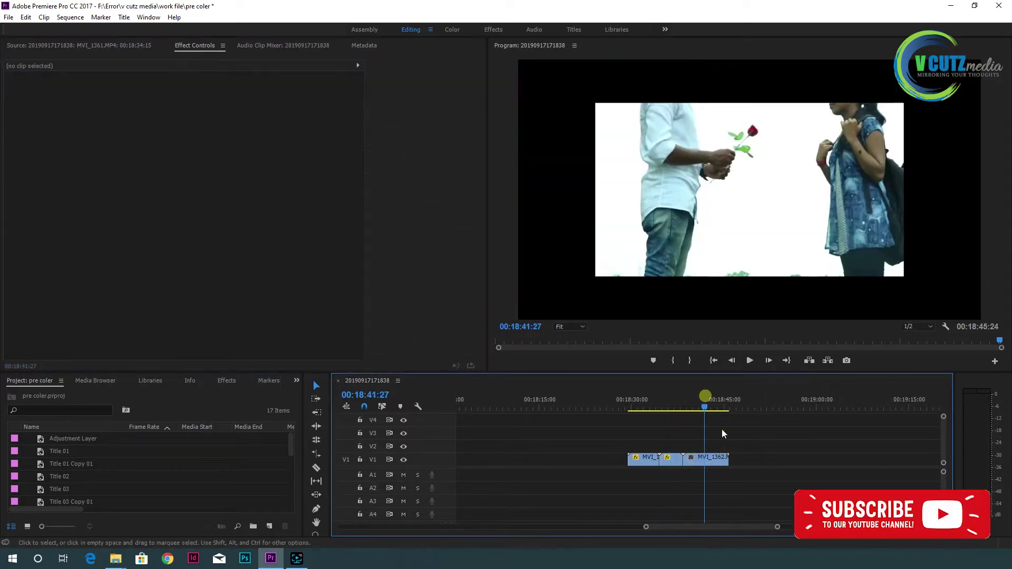
double_click(711, 458)
click(194, 46)
text(151)
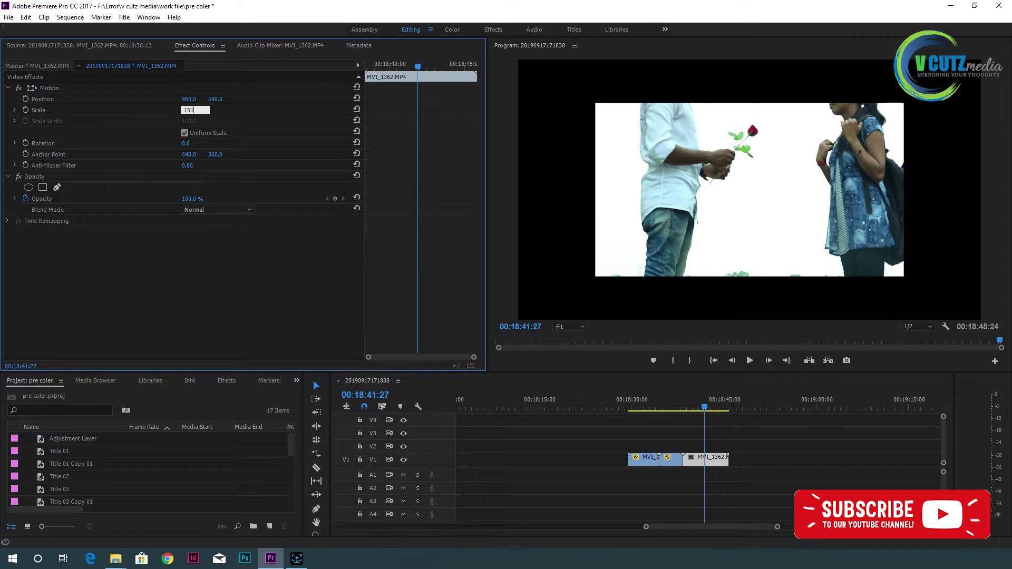
key(Return)
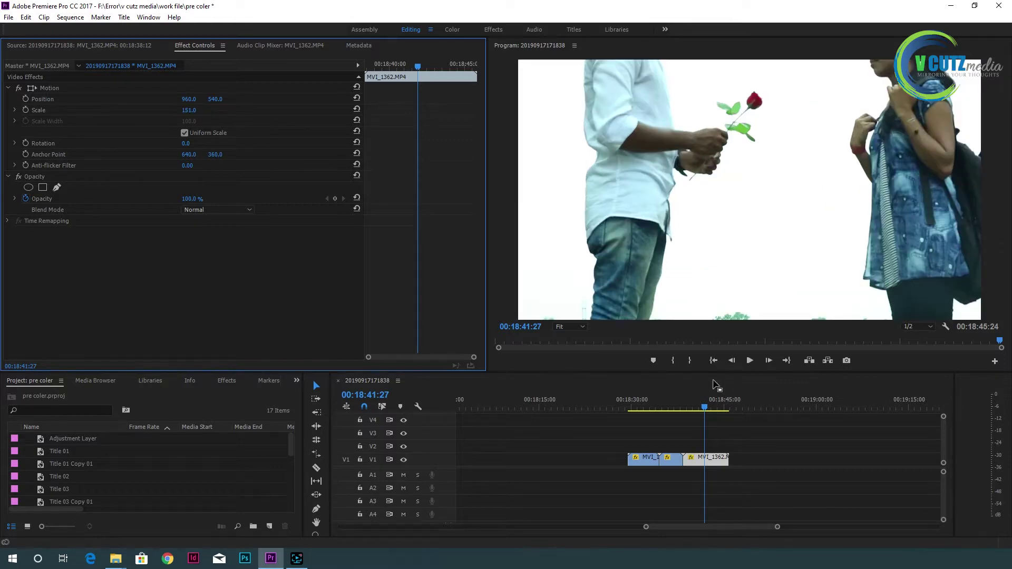
drag(642, 409, 714, 407)
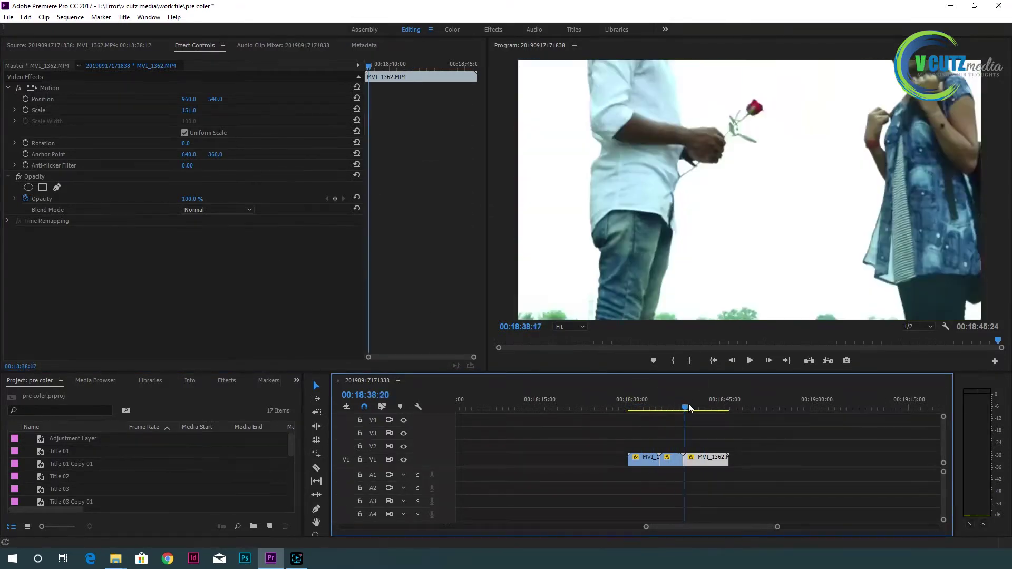
Step: Scrub and play back the reframed clips, then widen the Program monitor
drag(714, 407, 621, 413)
click(678, 441)
click(681, 458)
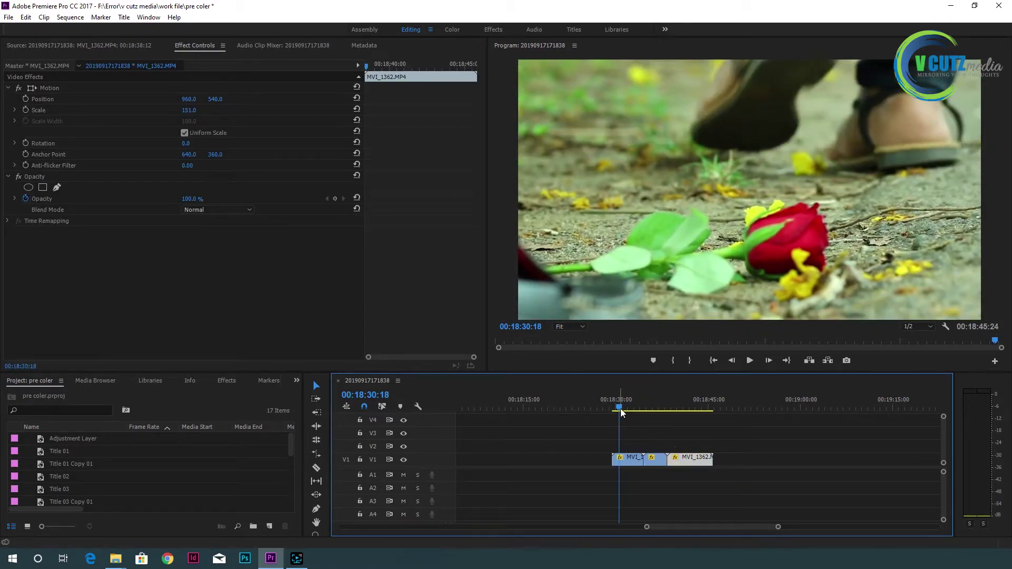
key(space)
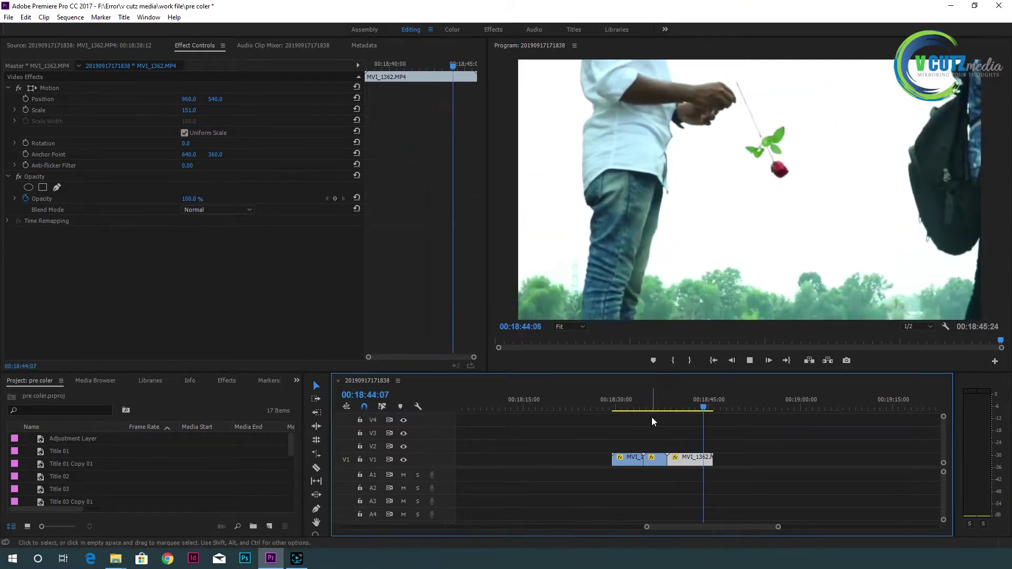
mouse_move(655, 405)
mouse_down()
mouse_move(643, 407)
mouse_move(704, 404)
mouse_move(655, 407)
mouse_up()
click(616, 447)
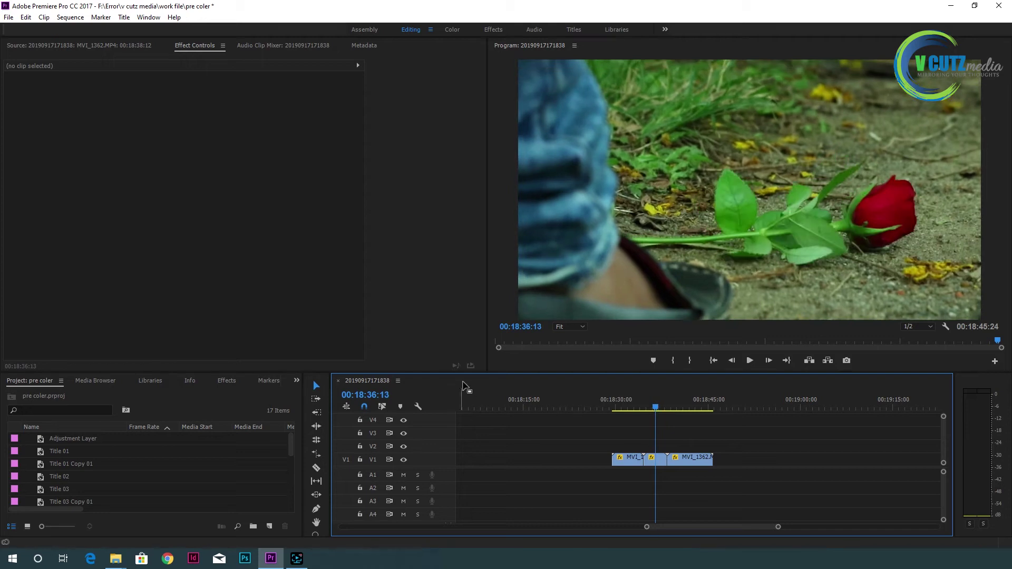
drag(488, 370, 330, 393)
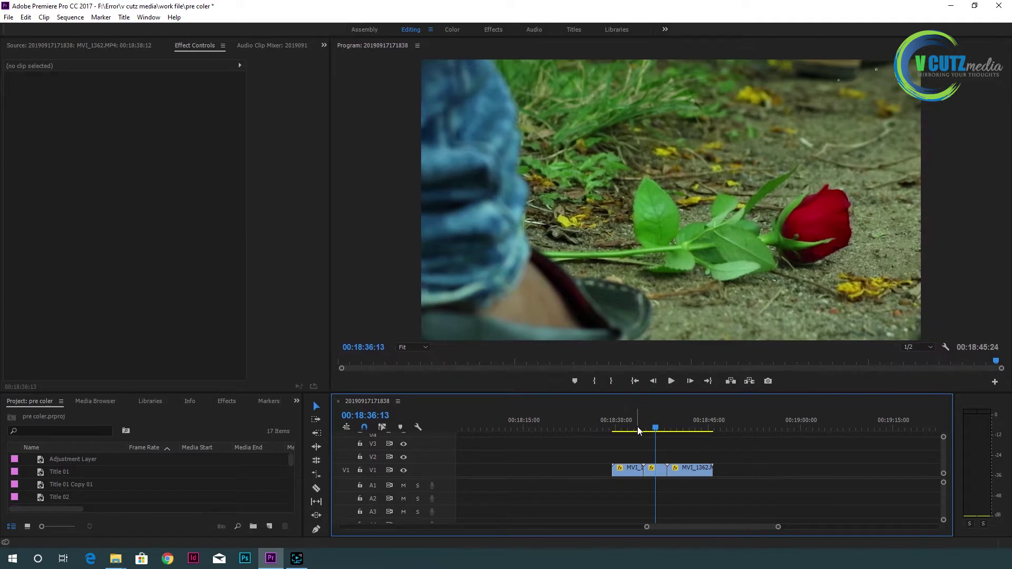
Step: Play back the sequence from 00:18:30:23 and park near 00:18:40:08
mouse_move(639, 428)
mouse_down()
mouse_move(621, 428)
mouse_move(696, 425)
mouse_move(688, 428)
mouse_up()
key(space)
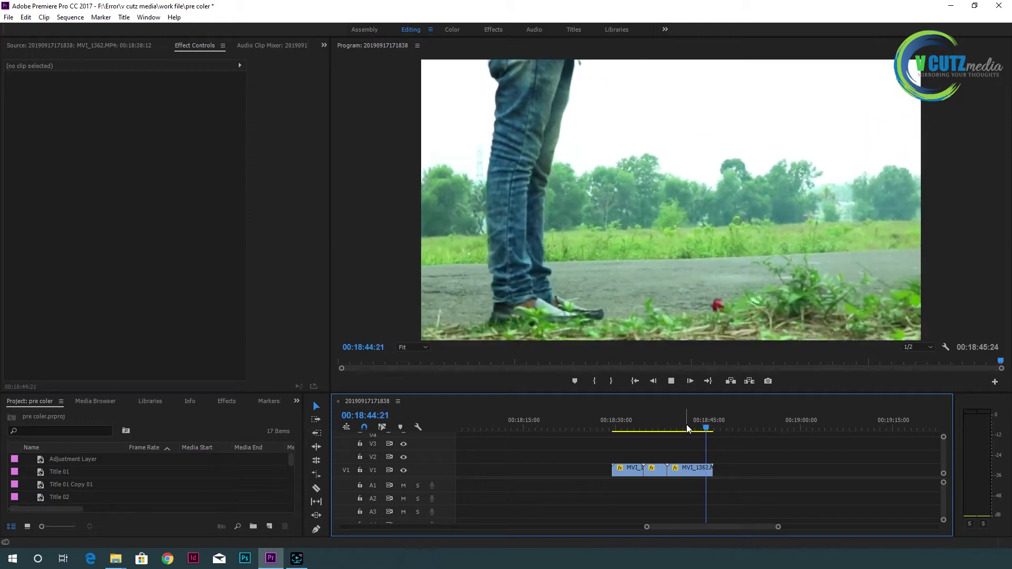
click(685, 428)
drag(685, 428, 678, 427)
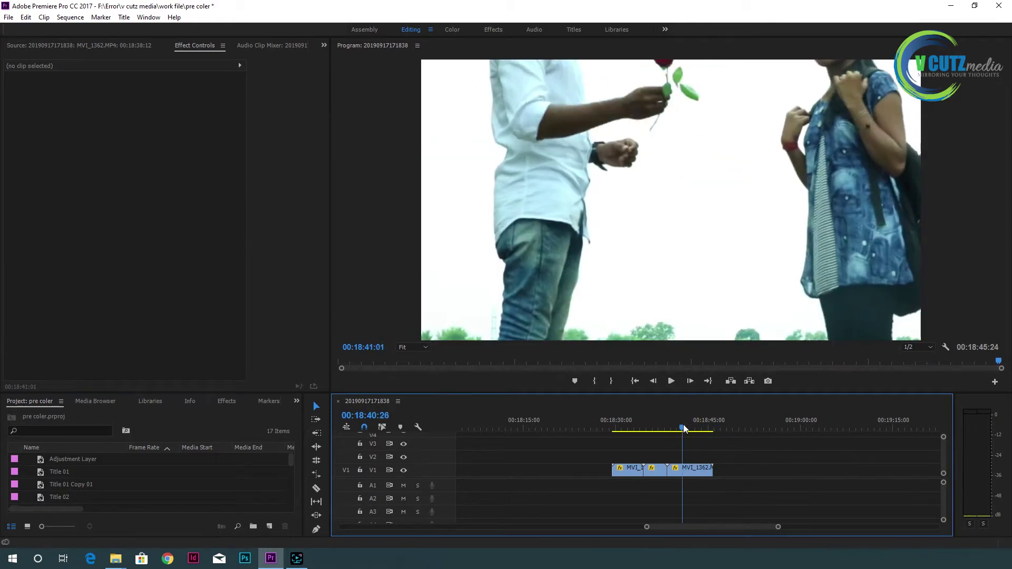
Step: Move MVI_1362 via V2 down onto V1 directly before MVI_1363
click(686, 473)
drag(686, 473, 692, 462)
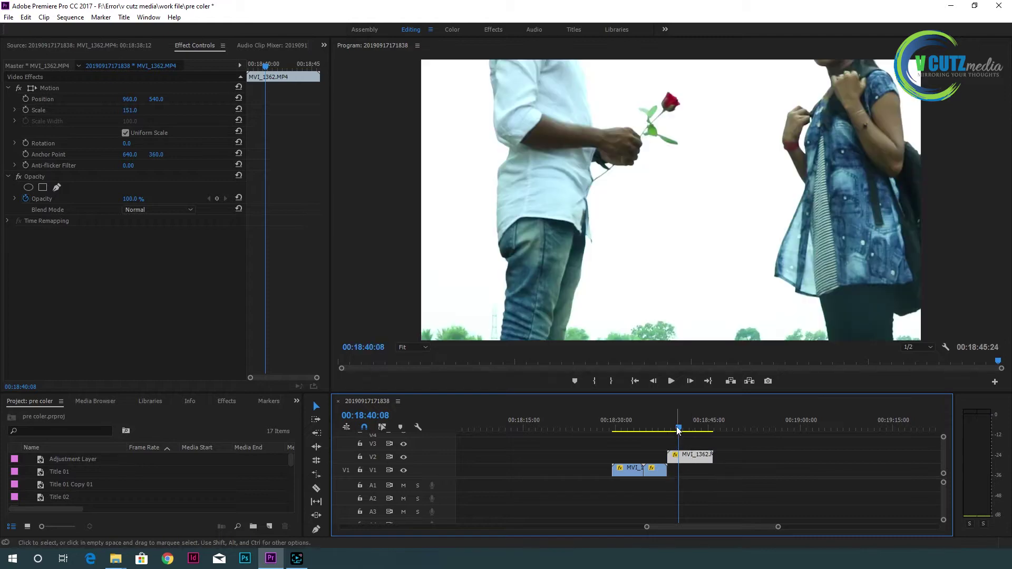
mouse_move(692, 462)
mouse_down()
mouse_move(601, 458)
mouse_move(598, 427)
mouse_move(625, 425)
mouse_up()
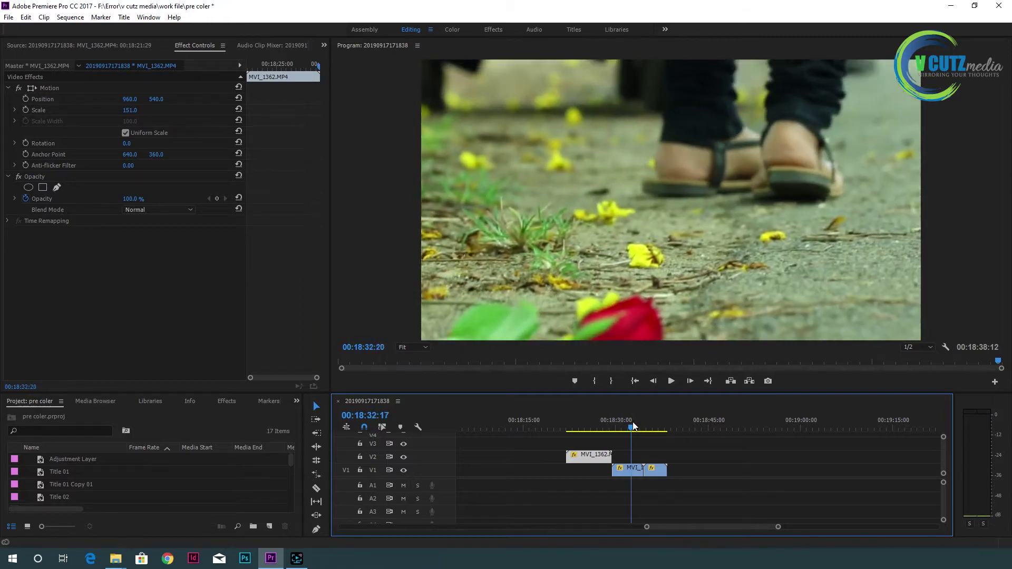
drag(625, 425, 660, 427)
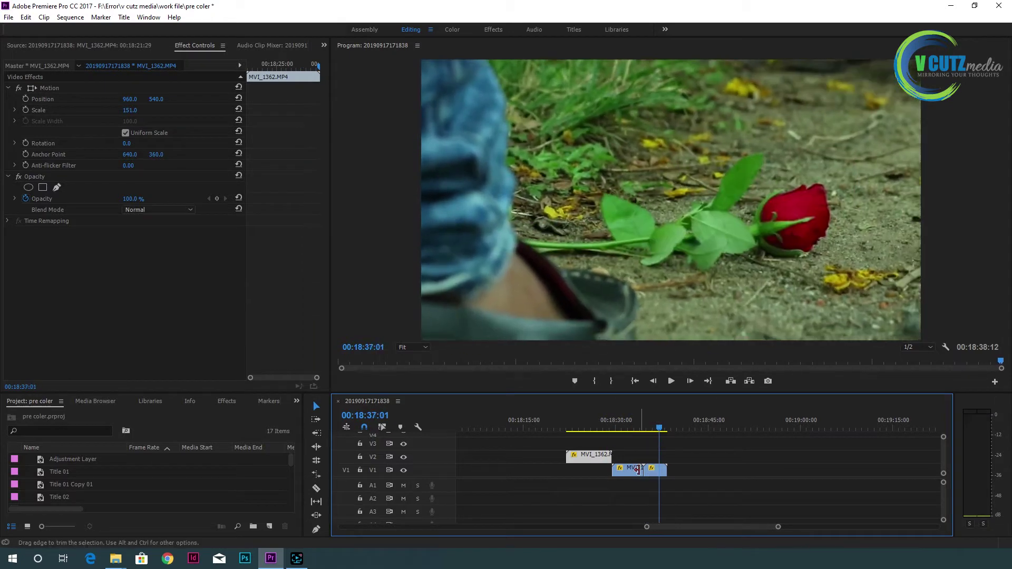
mouse_move(635, 468)
mouse_down()
mouse_move(685, 458)
mouse_move(635, 469)
mouse_move(653, 476)
mouse_up()
drag(595, 457, 594, 470)
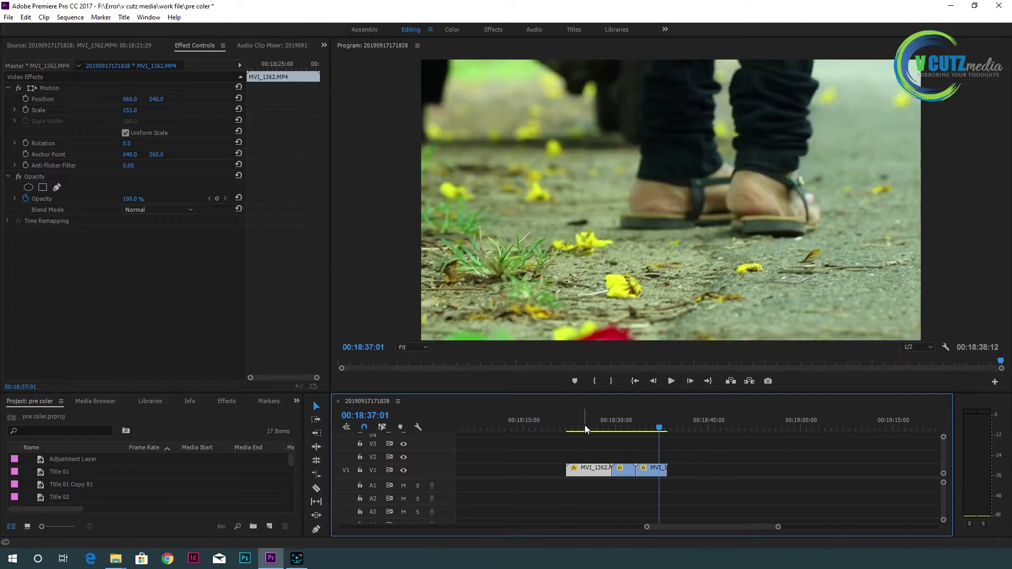
Step: Play back the rearranged clips and select MVI_1363, parking at 00:18:33:08
click(568, 428)
key(space)
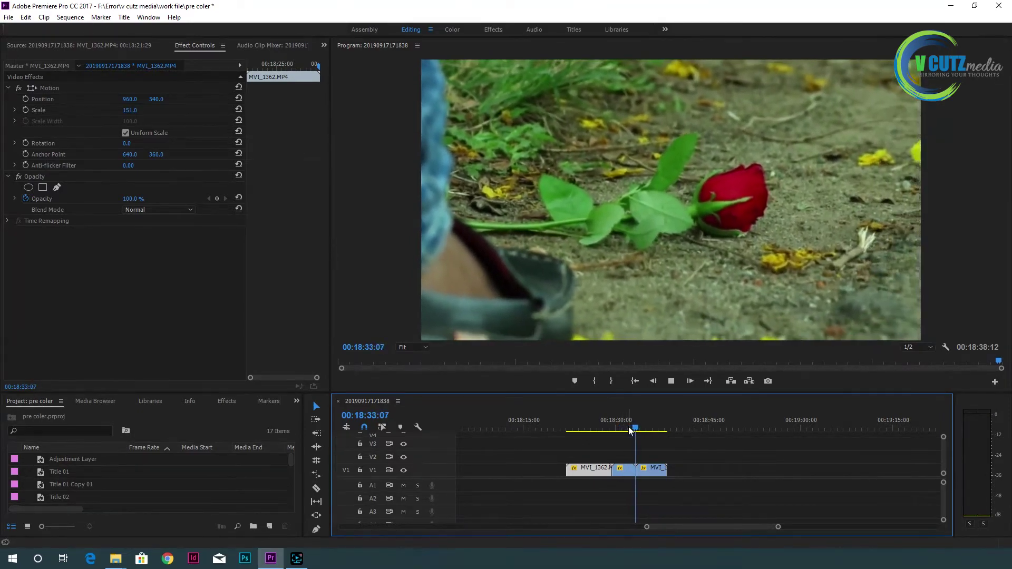
key(space)
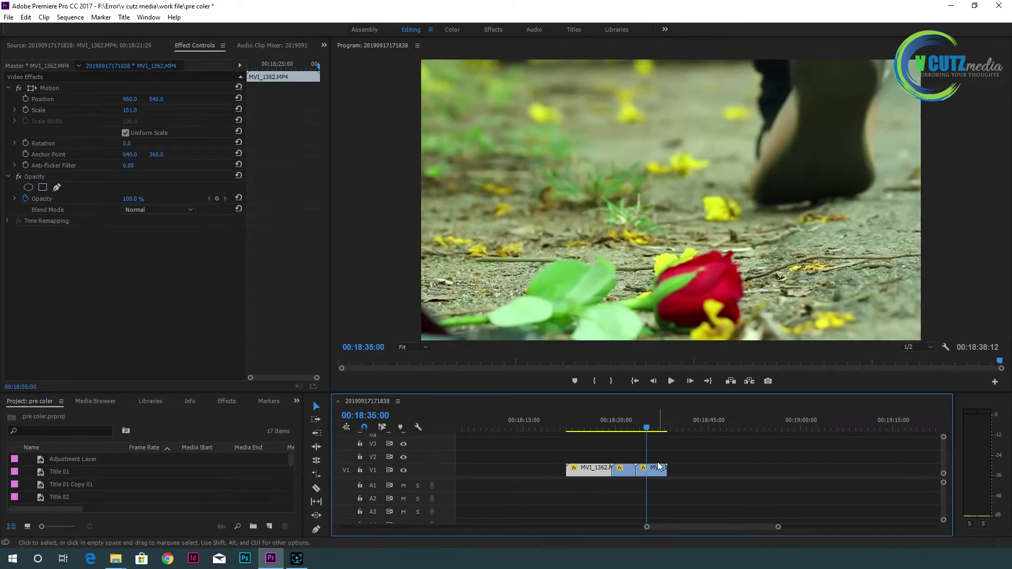
click(653, 468)
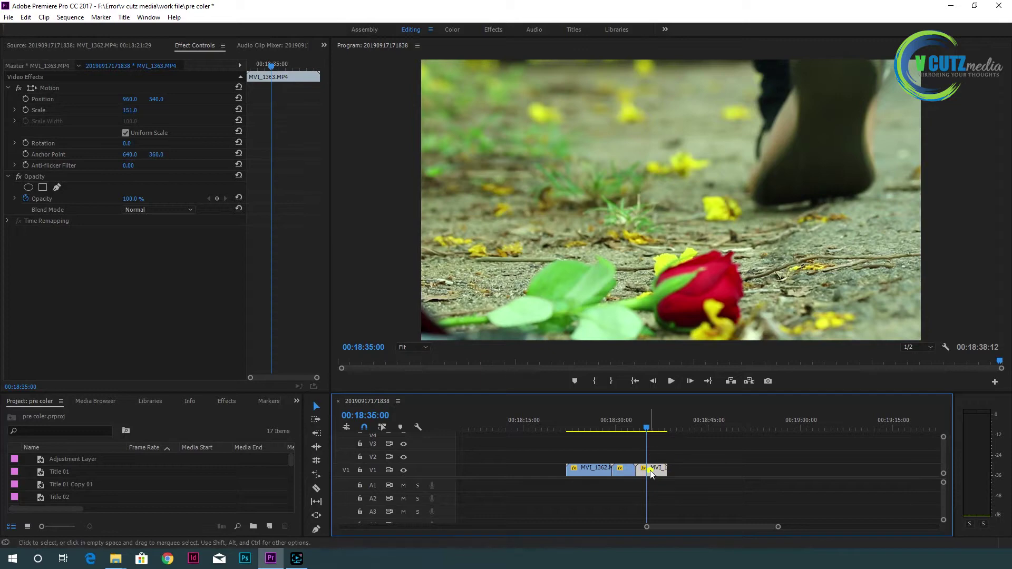
click(643, 425)
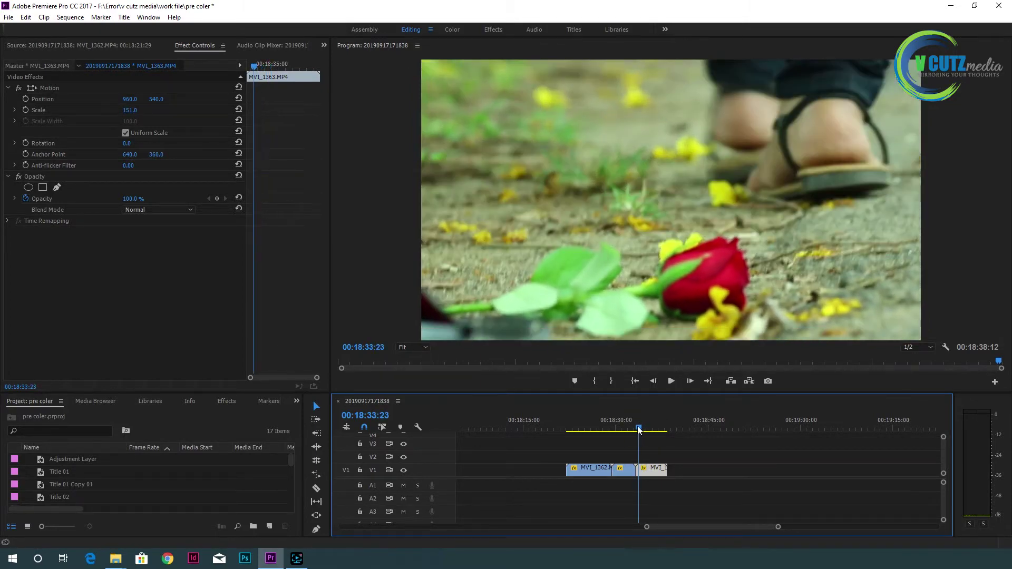
click(637, 428)
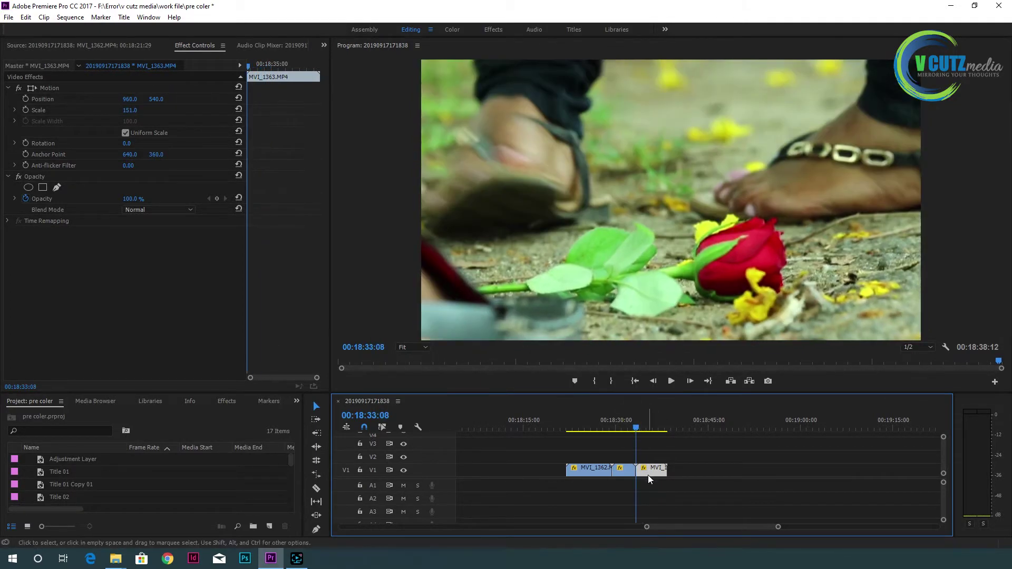
Step: Load MVI_1363 in the Source monitor and preview it on V1
double_click(648, 474)
drag(650, 473, 651, 470)
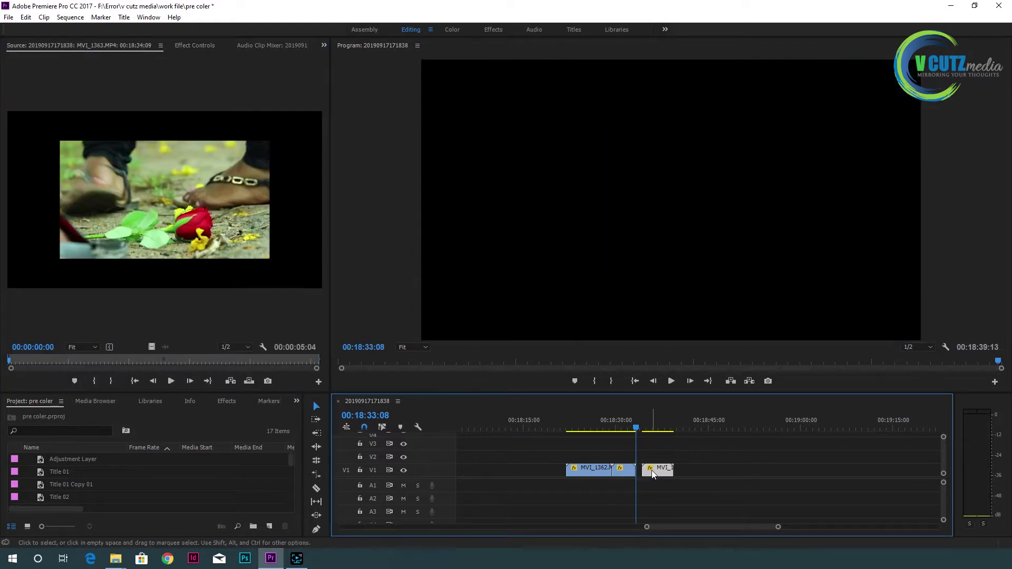
click(641, 428)
key(space)
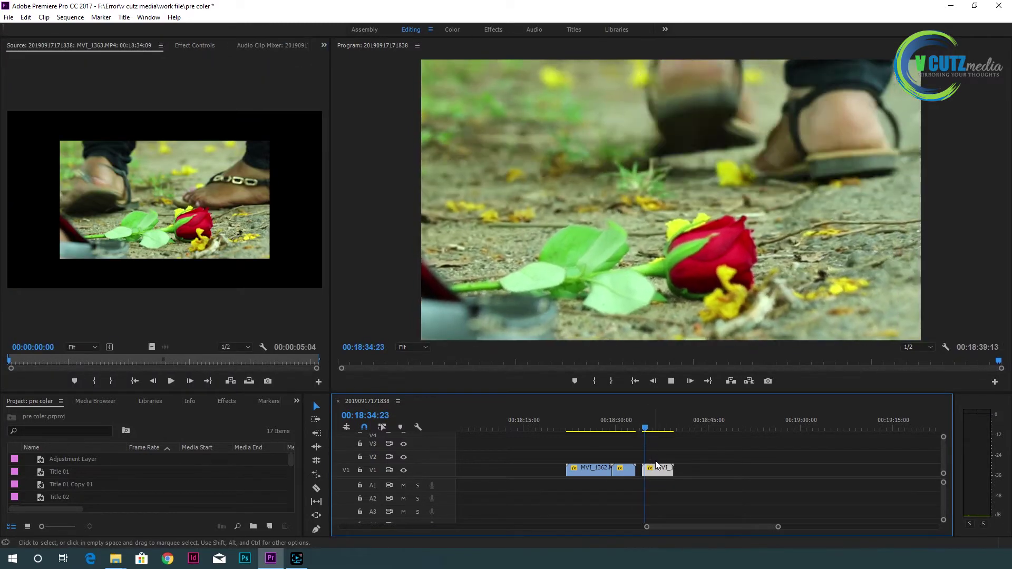
key(space)
Step: Slide MVI_1363 left to butt against the previous clip and zoom the timeline
drag(654, 472, 648, 472)
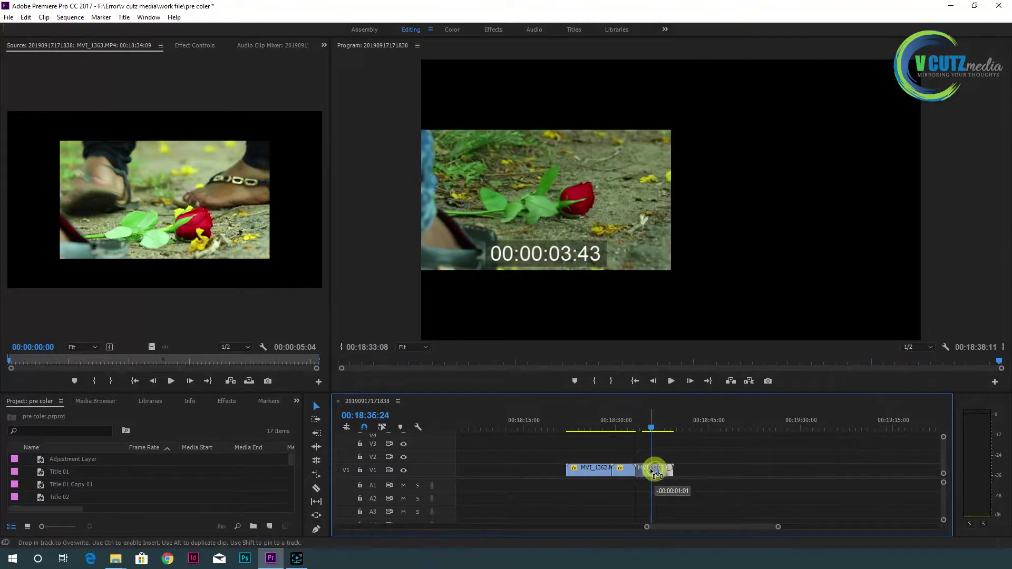
click(631, 428)
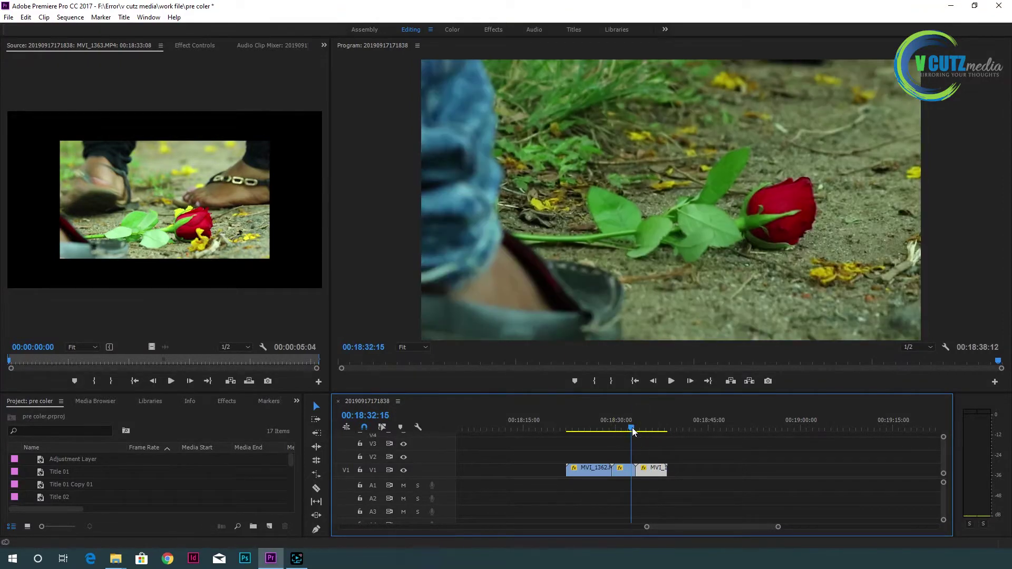
drag(632, 428, 584, 429)
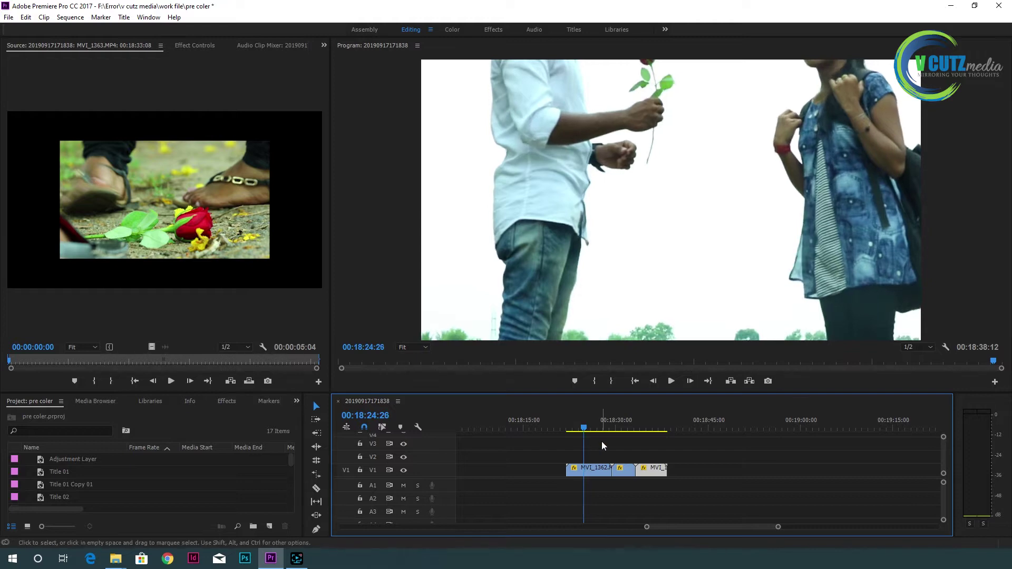
scroll(577, 495, up, 1)
scroll(578, 495, up, 1)
scroll(577, 495, up, 1)
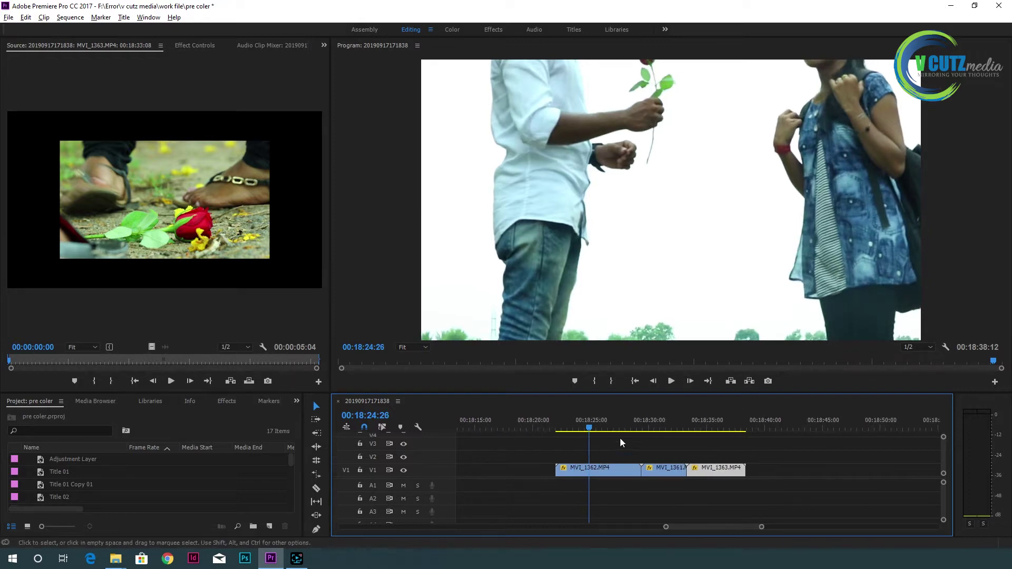
drag(588, 424, 594, 427)
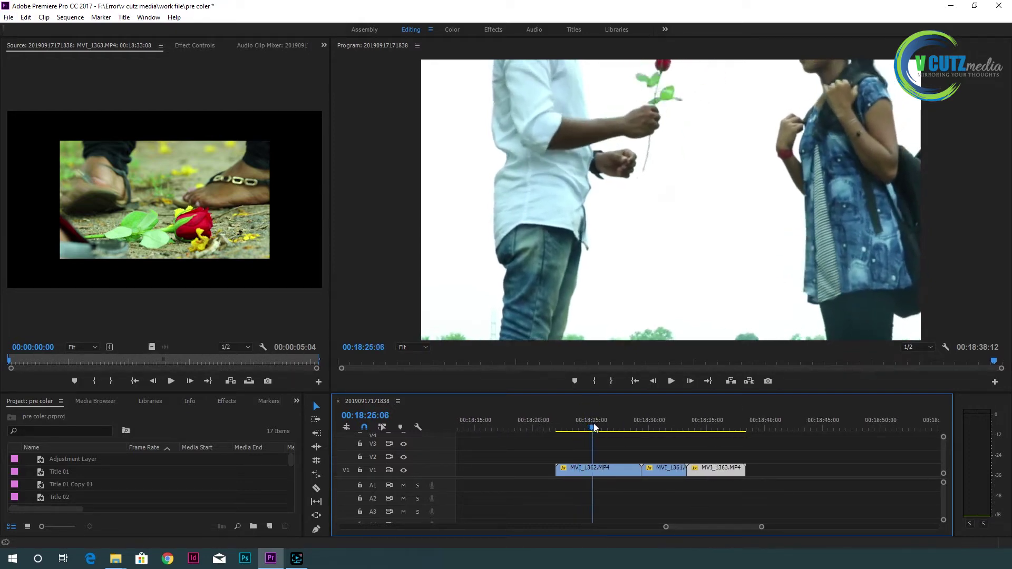
key(space)
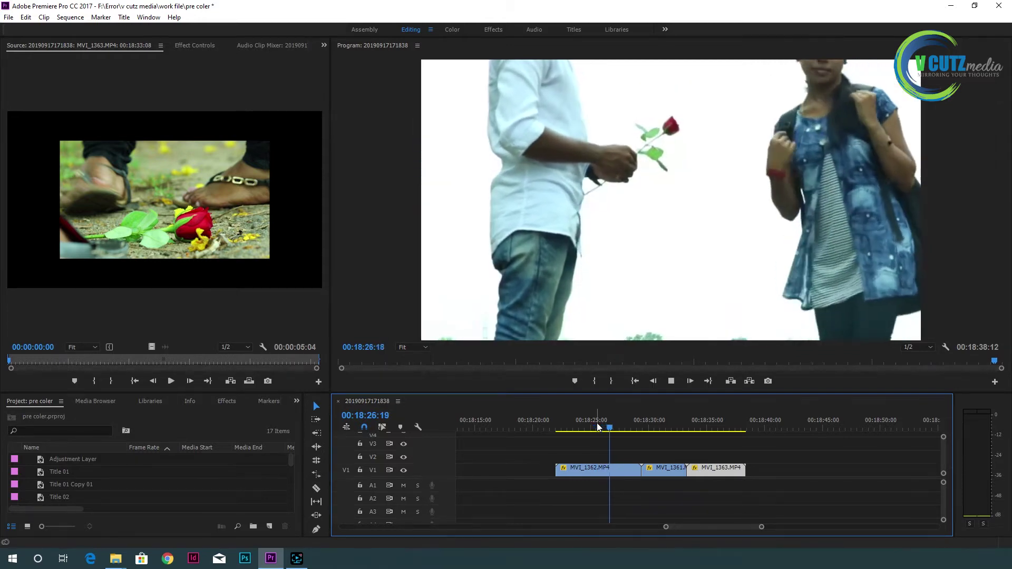
key(space)
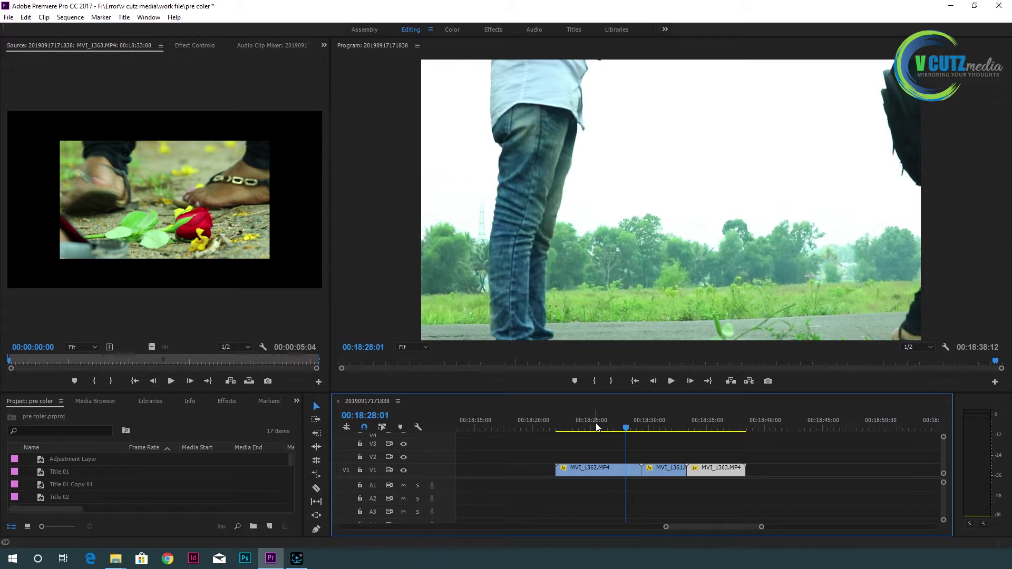
key(Left)
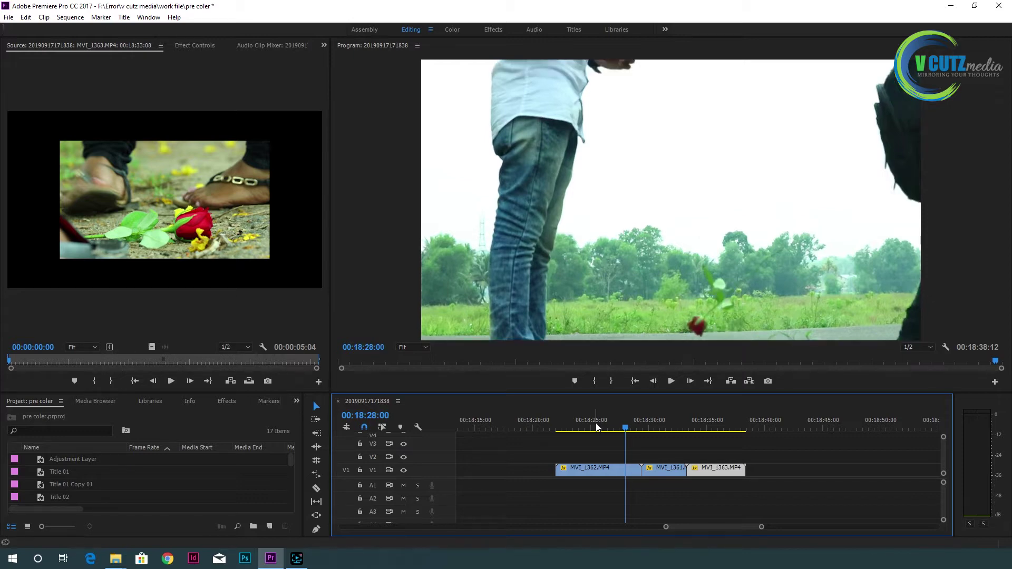
key(Left)
key(Left)
key(Left)
key(Left)
key(Left)
key(Left)
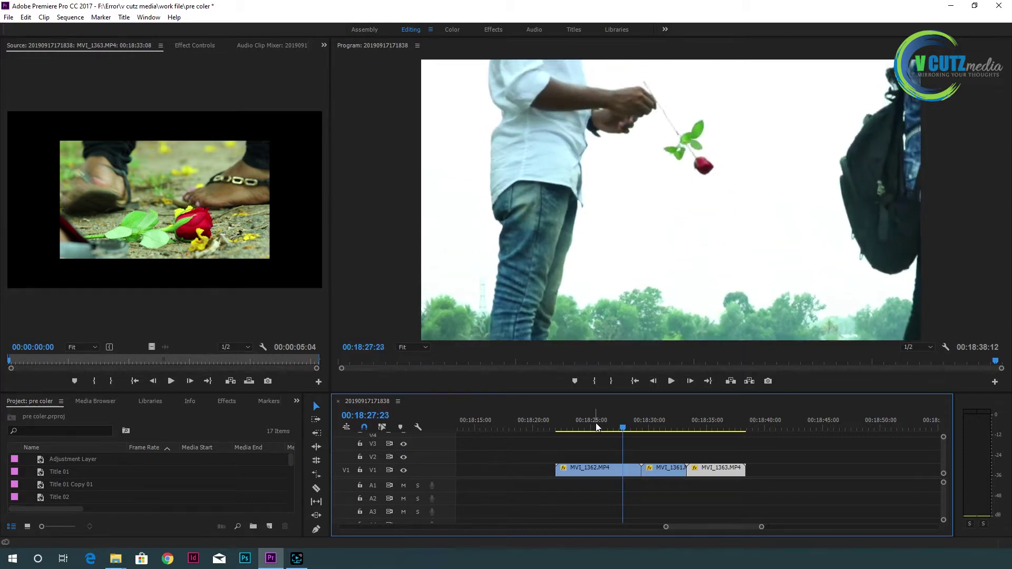
key(Left)
key(Left)
key(Left)
key(Left)
key(Left)
key(Left)
key(Left)
key(Left)
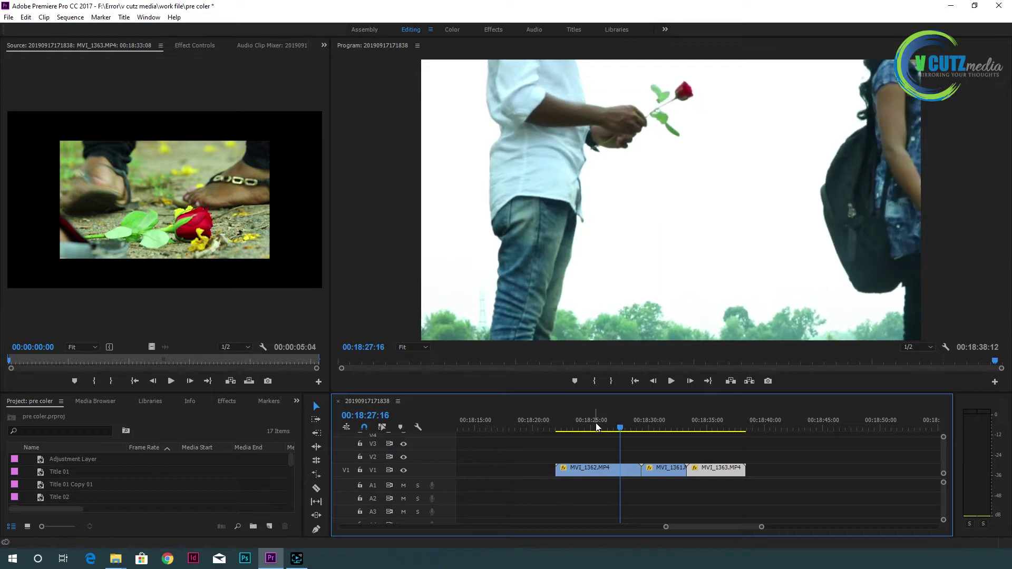
key(Left)
key(Left)
key(Left)
key(Left)
key(Left)
key(Left)
key(Left)
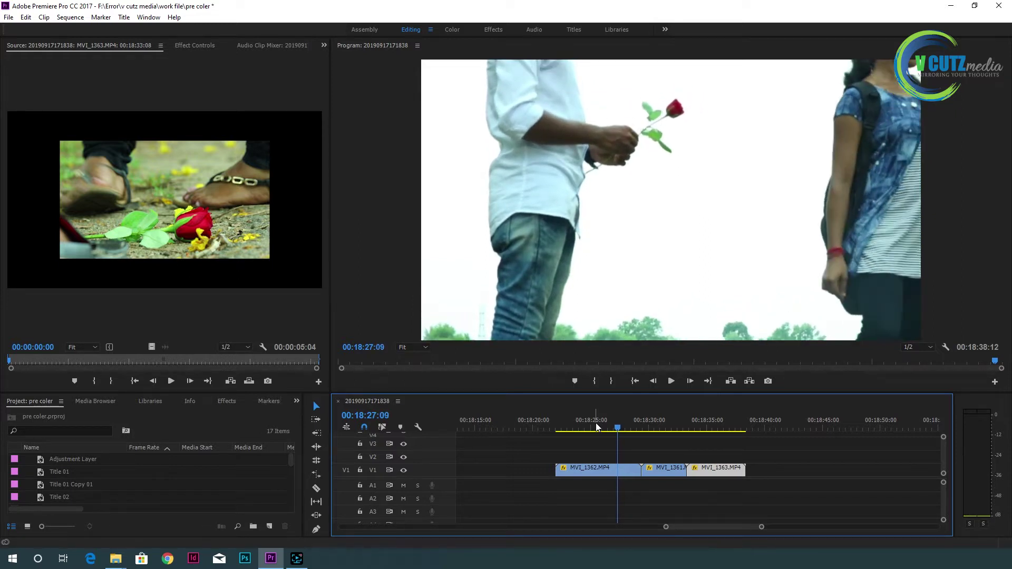
key(Right)
key(Right)
key(Right)
key(Right)
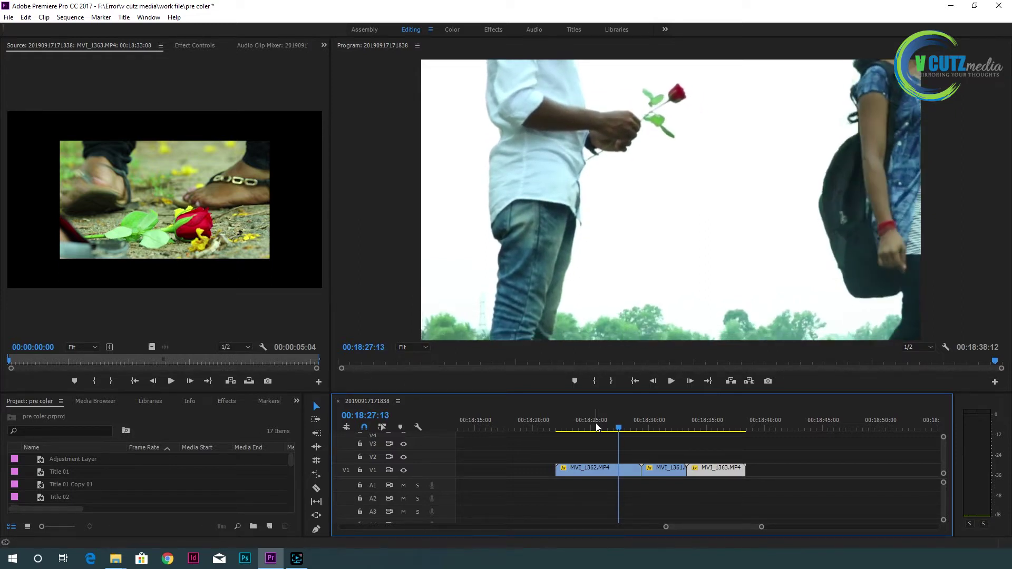
drag(592, 447, 572, 498)
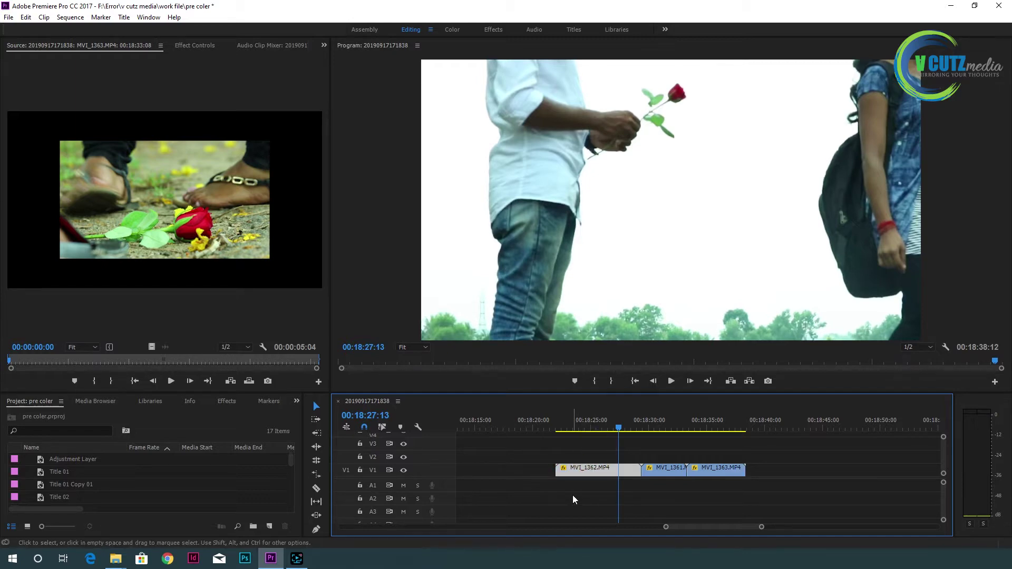
Step: Split MVI_1362 at the current frame and step frame-by-frame to where the rose falls
key(ctrl+k)
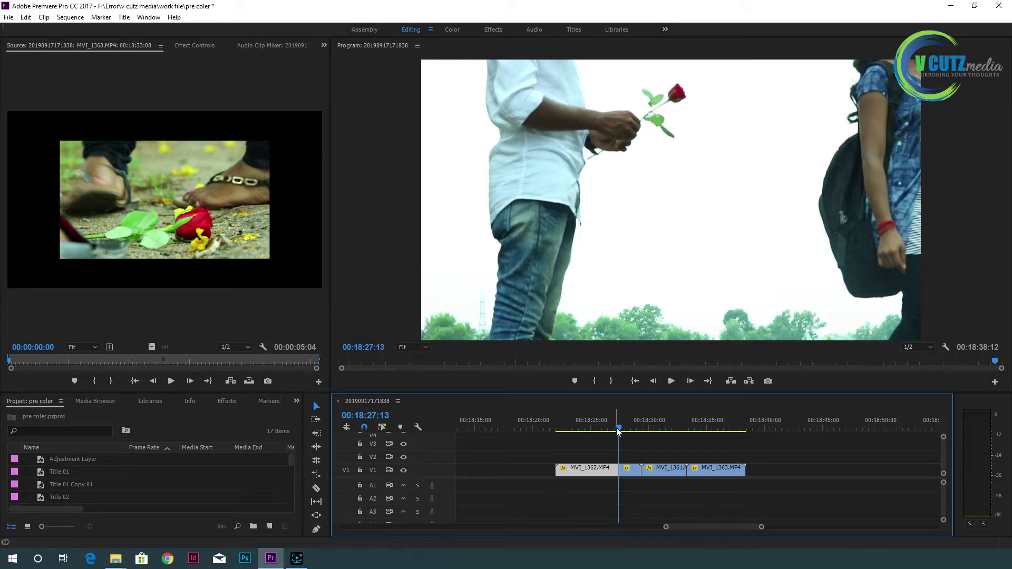
key(space)
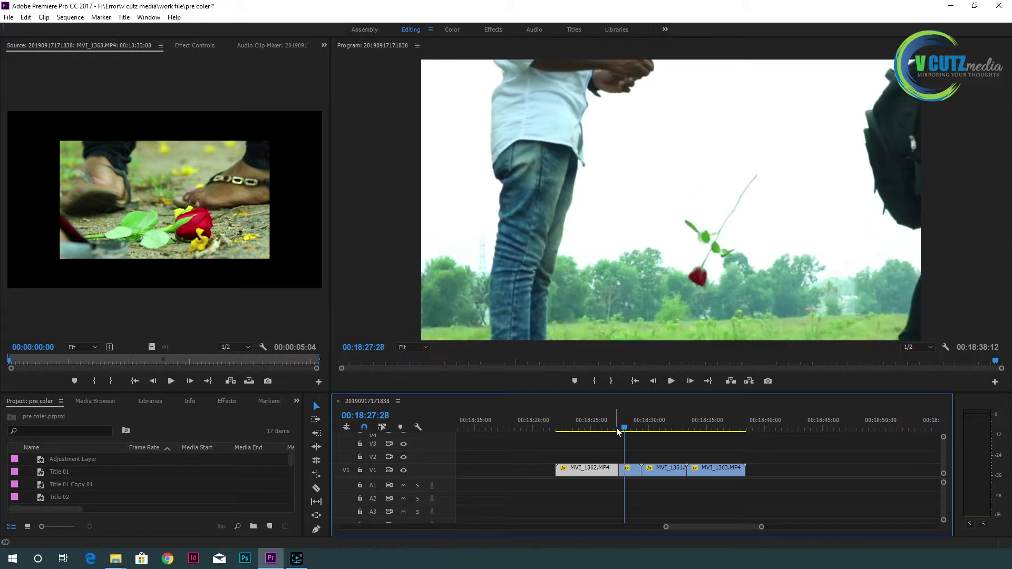
key(Left)
key(Right)
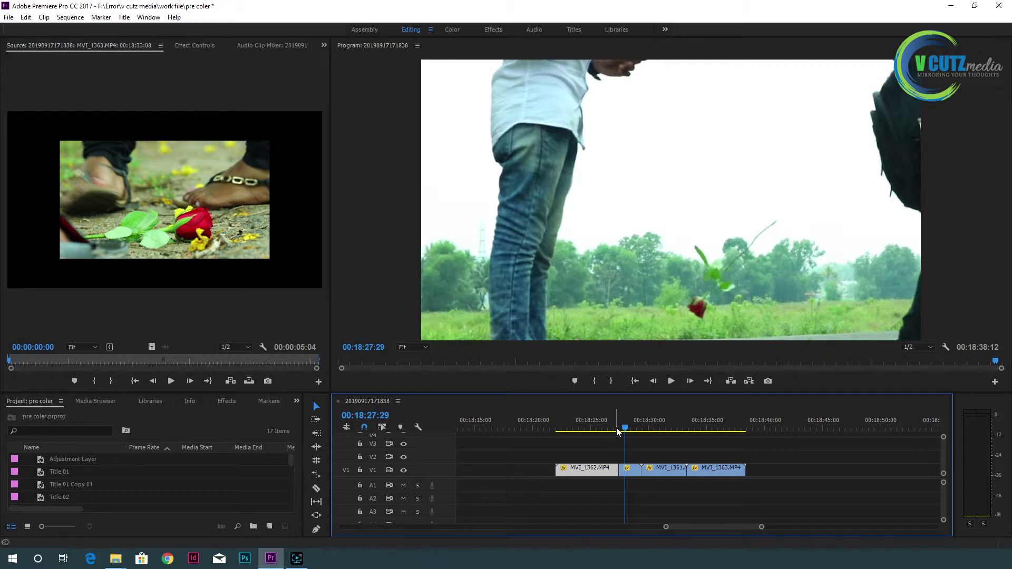
key(Left)
key(Left)
key(Right)
key(Right)
key(Left)
key(Left)
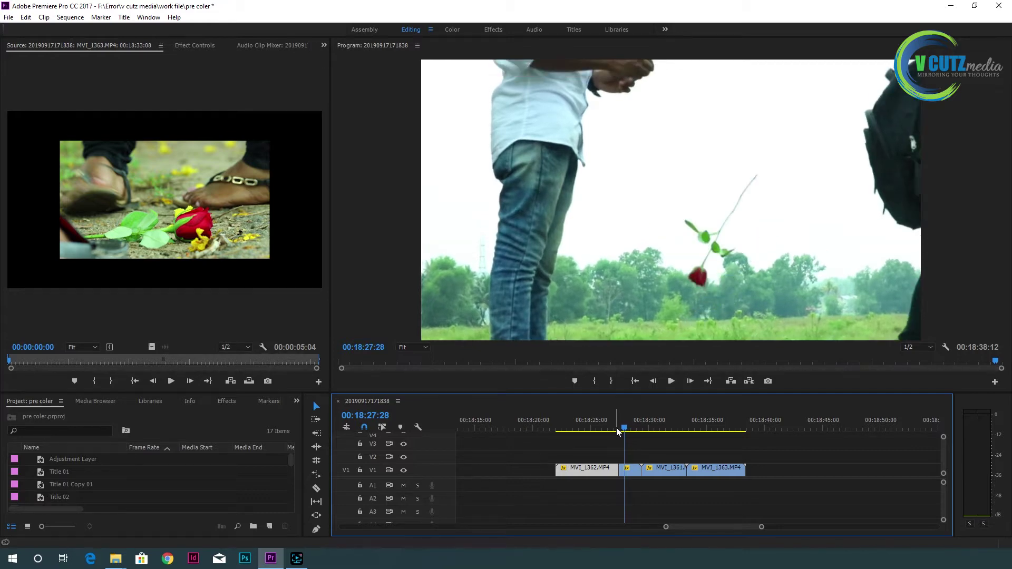
key(Left)
key(Right)
key(Right)
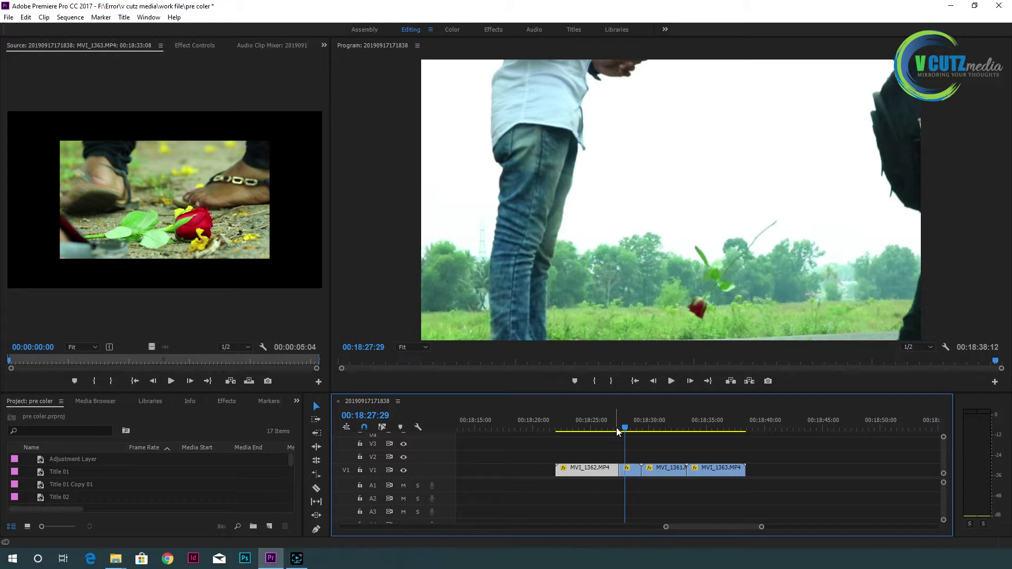
key(Left)
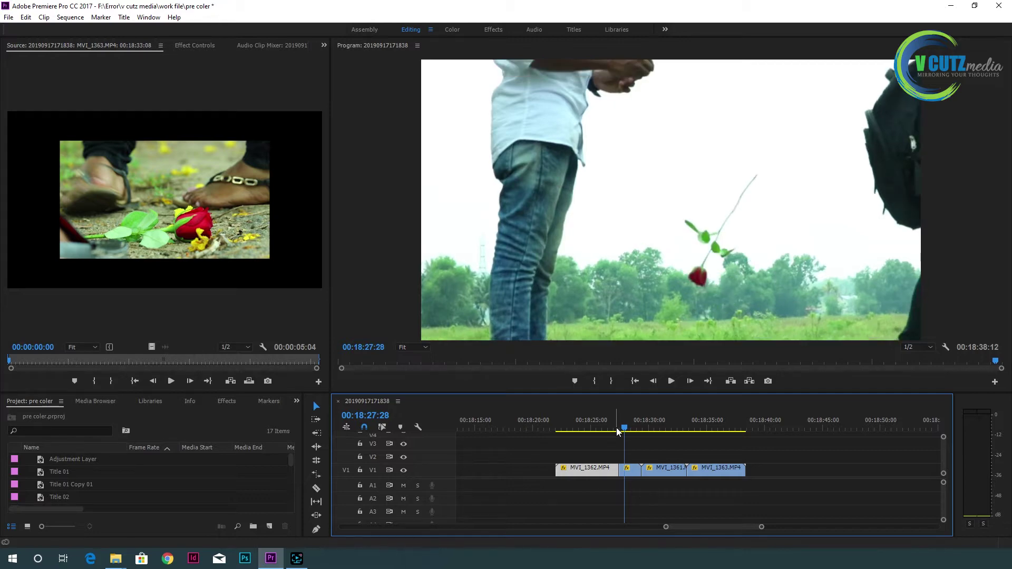
Step: Delete MVI_1362.MP4 and move the short clip left into the gap
click(634, 471)
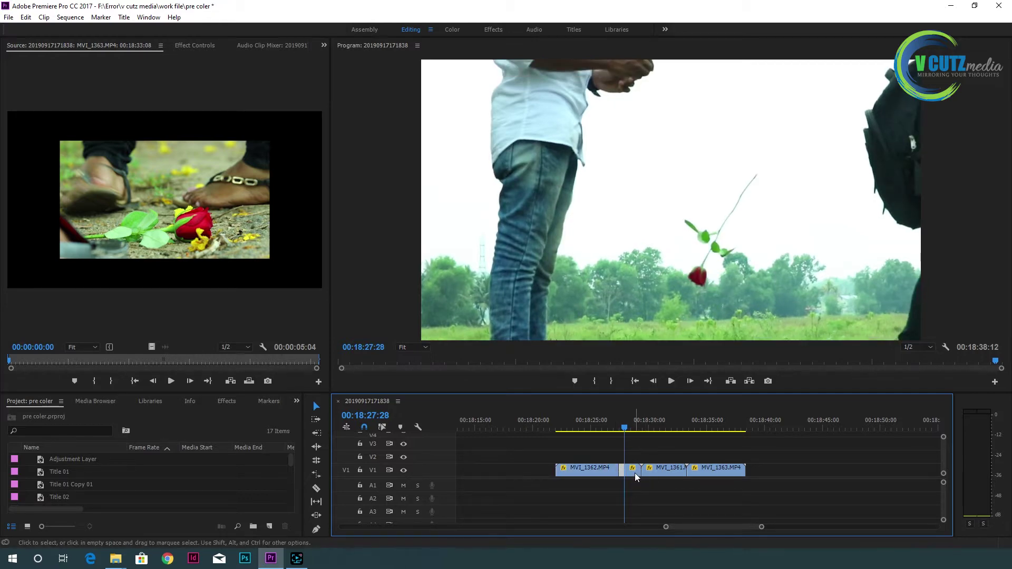
click(586, 471)
key(Delete)
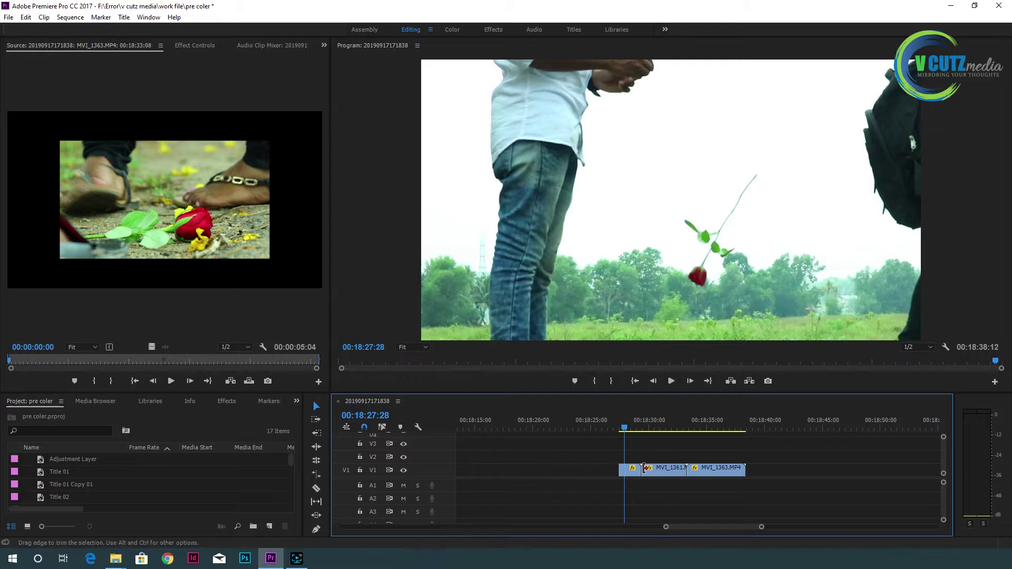
click(634, 470)
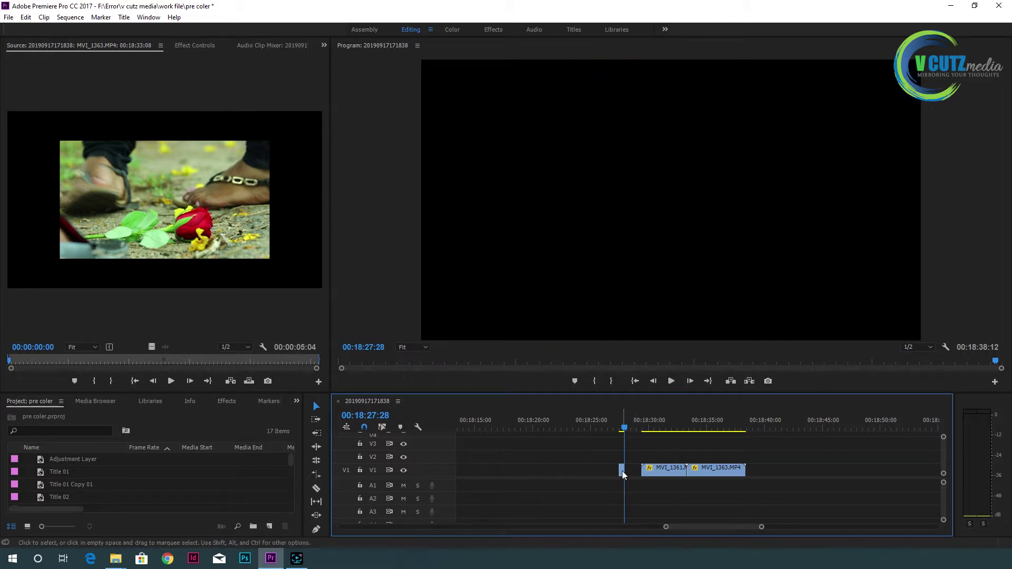
drag(633, 471, 606, 472)
drag(604, 427, 606, 428)
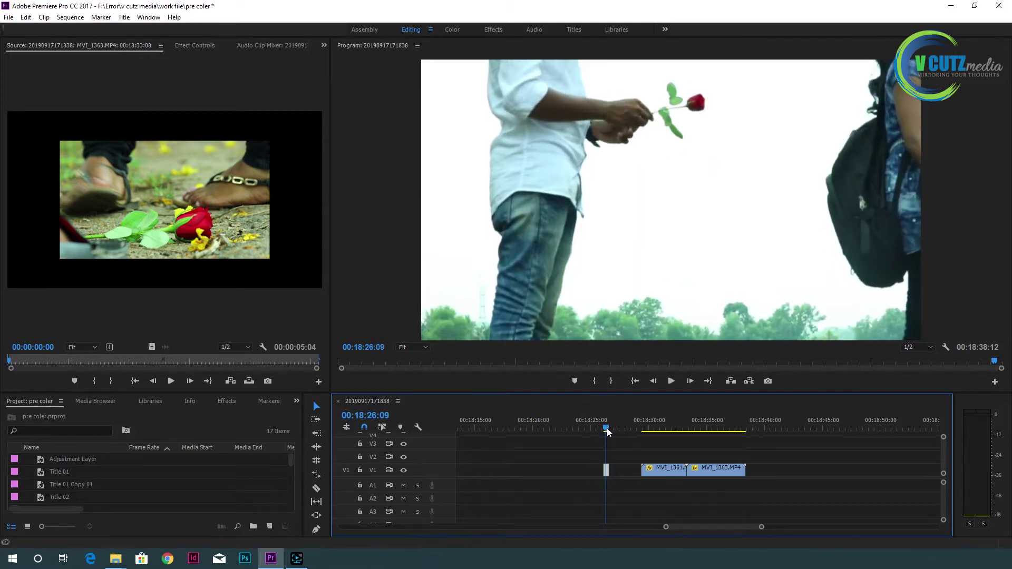
Step: Find the frame near 00:18:31 before the rose appears and split MVI_1361 there
click(647, 420)
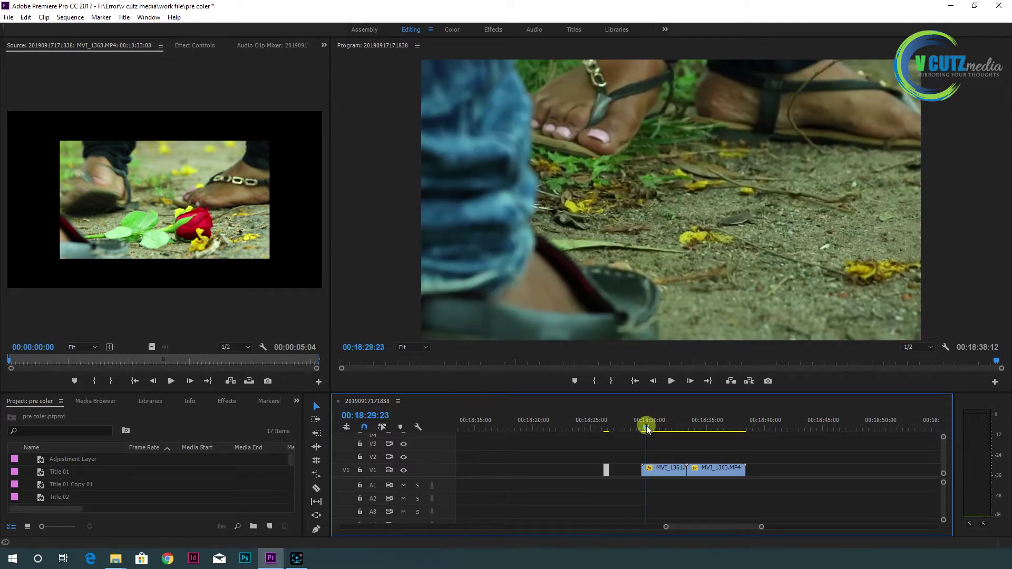
key(space)
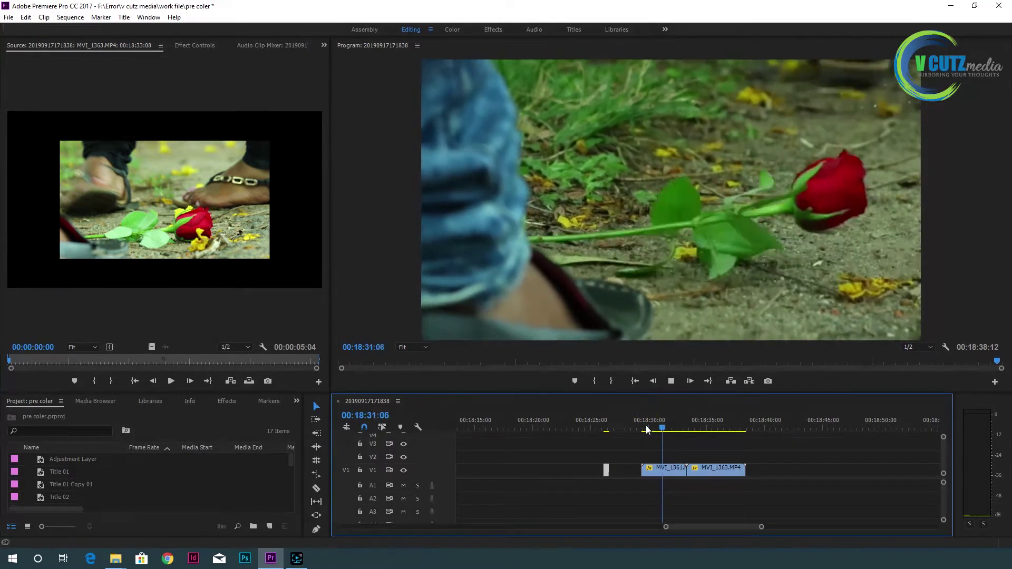
key(space)
drag(662, 426, 663, 429)
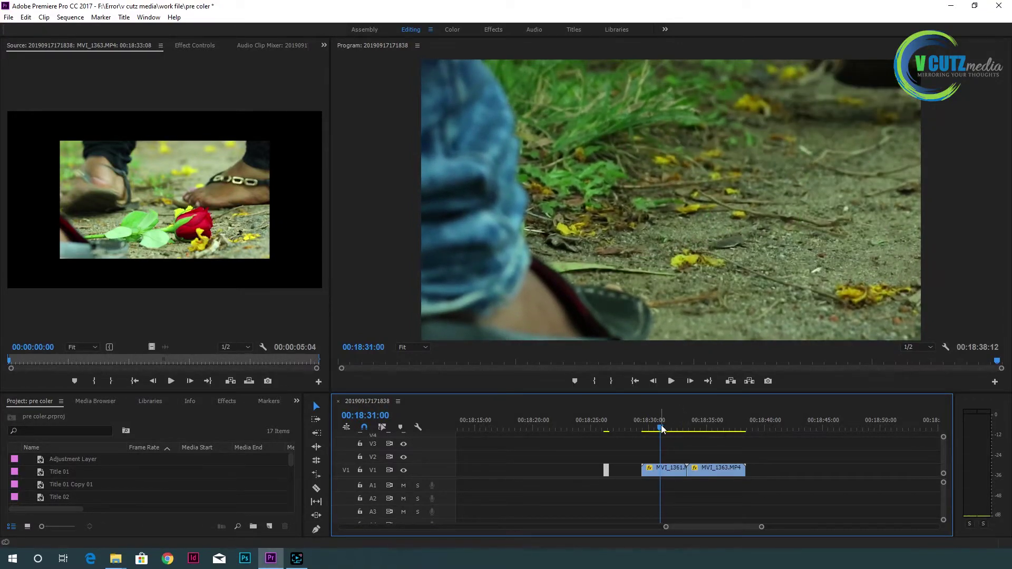
drag(663, 429, 661, 429)
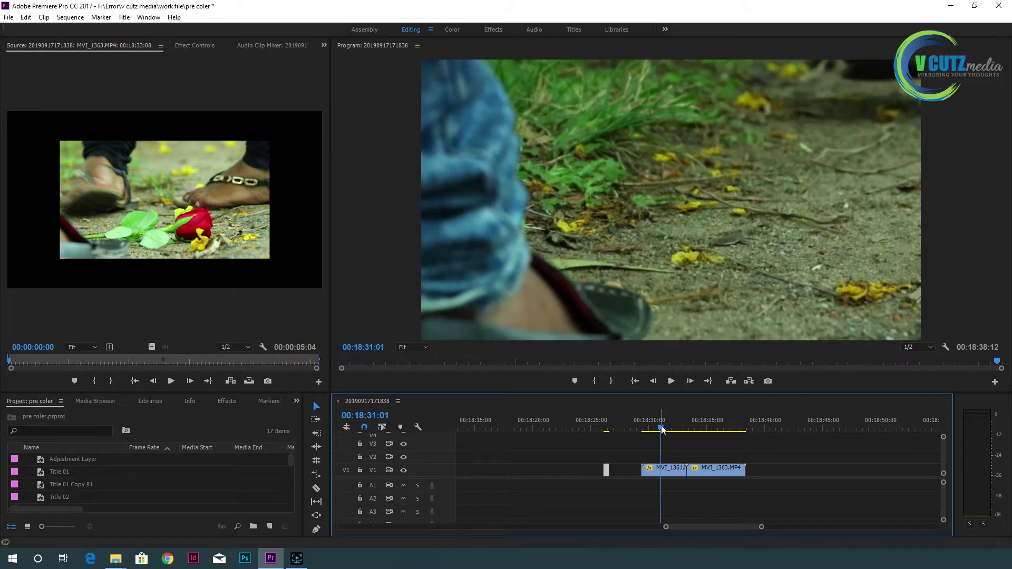
key(ctrl+k)
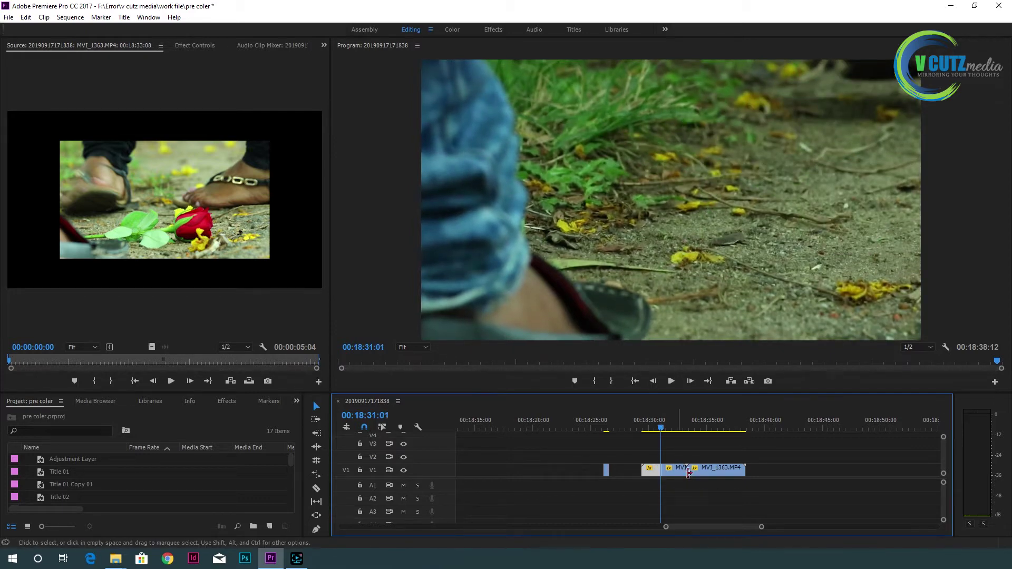
Step: Delete MVI_1361's opening piece and slide the remainder left beside the MVI_1362 fragment
click(651, 471)
key(Delete)
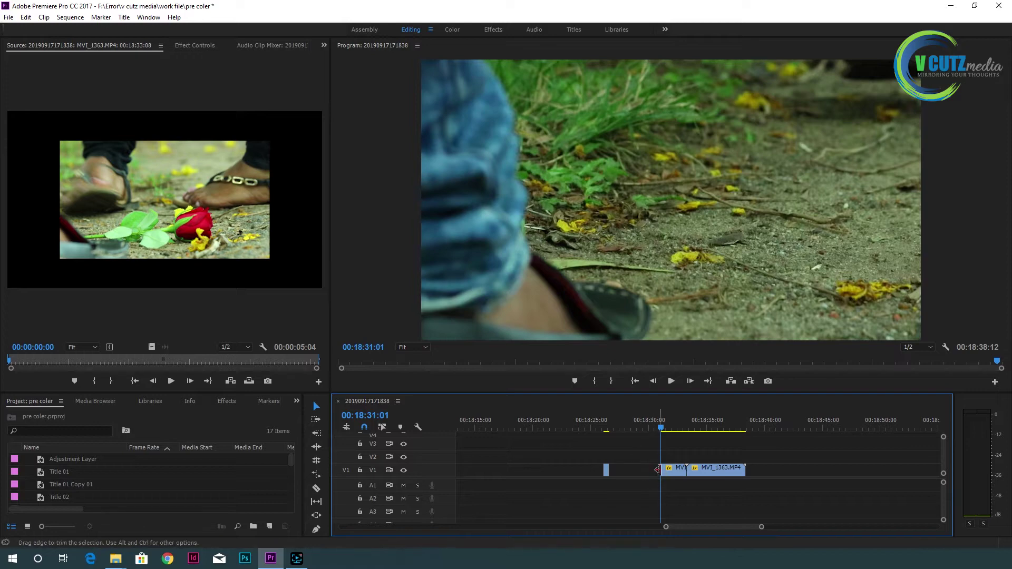
key(space)
key(space)
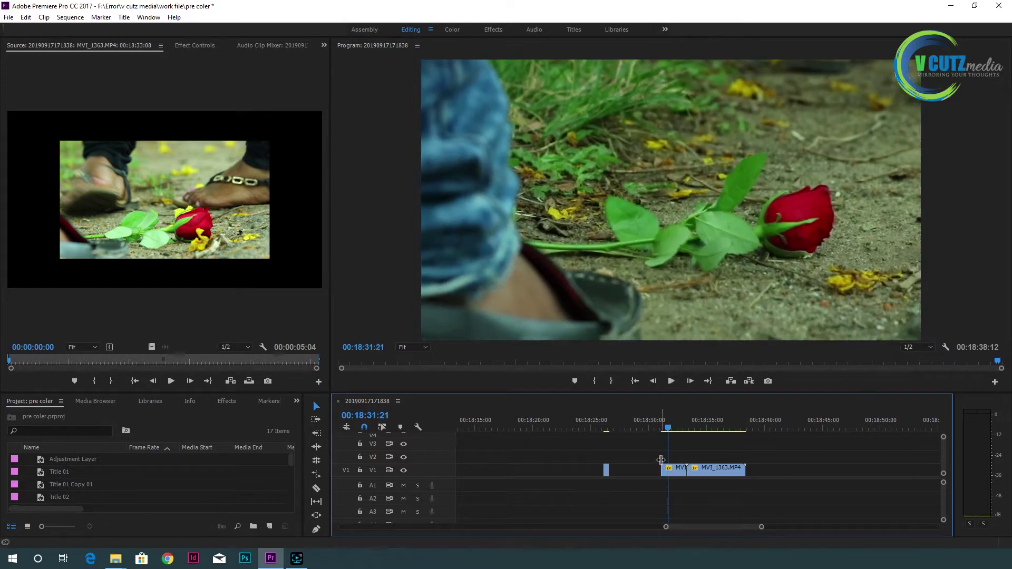
key(Left)
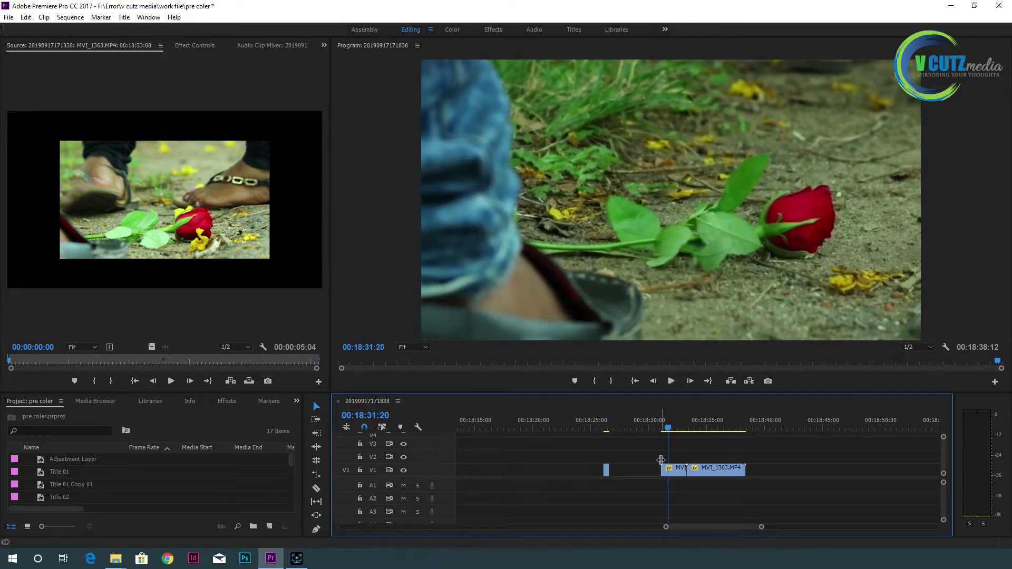
key(Right)
key(Right)
key(Right)
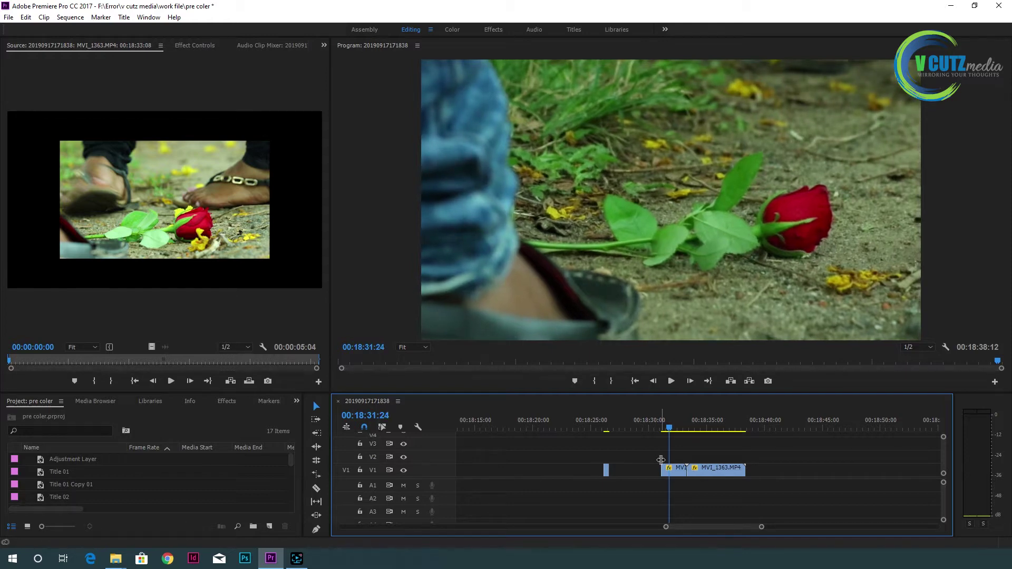
click(676, 471)
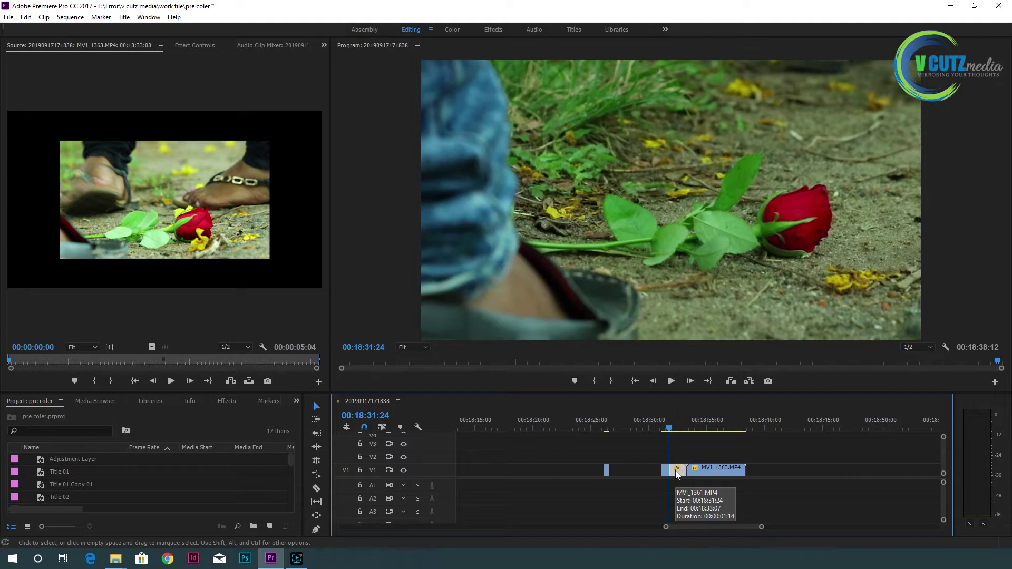
mouse_move(676, 470)
mouse_down()
mouse_move(631, 470)
mouse_move(635, 477)
mouse_up()
Step: Split MVI_1363 at 00:18:35:16 and delete its tail piece
click(712, 468)
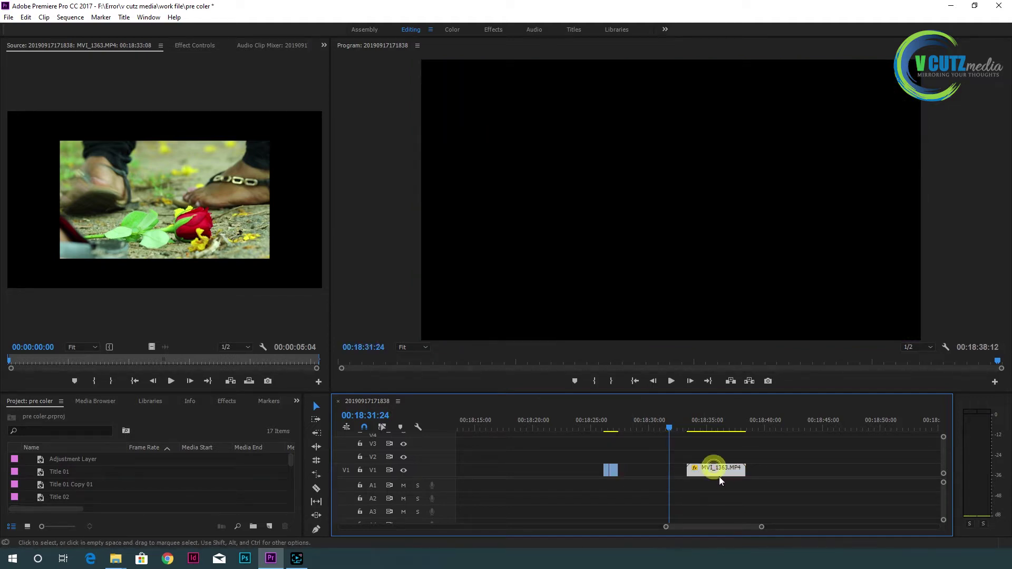
click(690, 422)
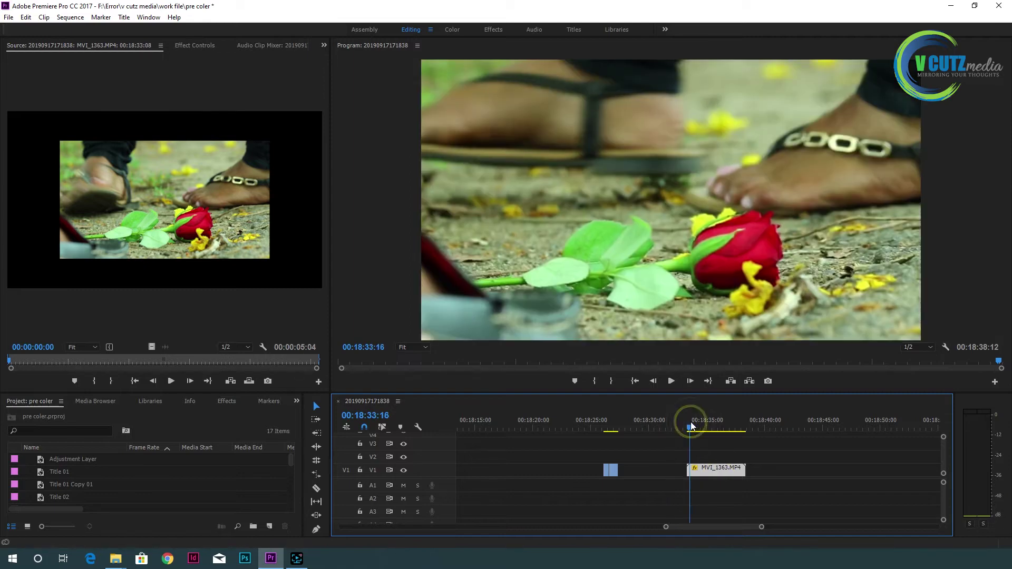
key(space)
click(688, 423)
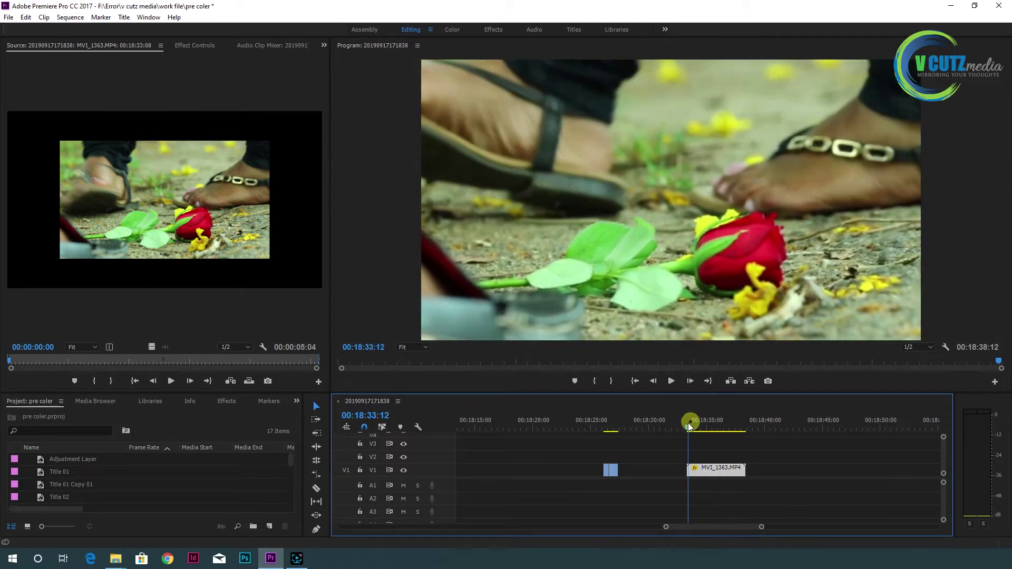
click(688, 423)
key(space)
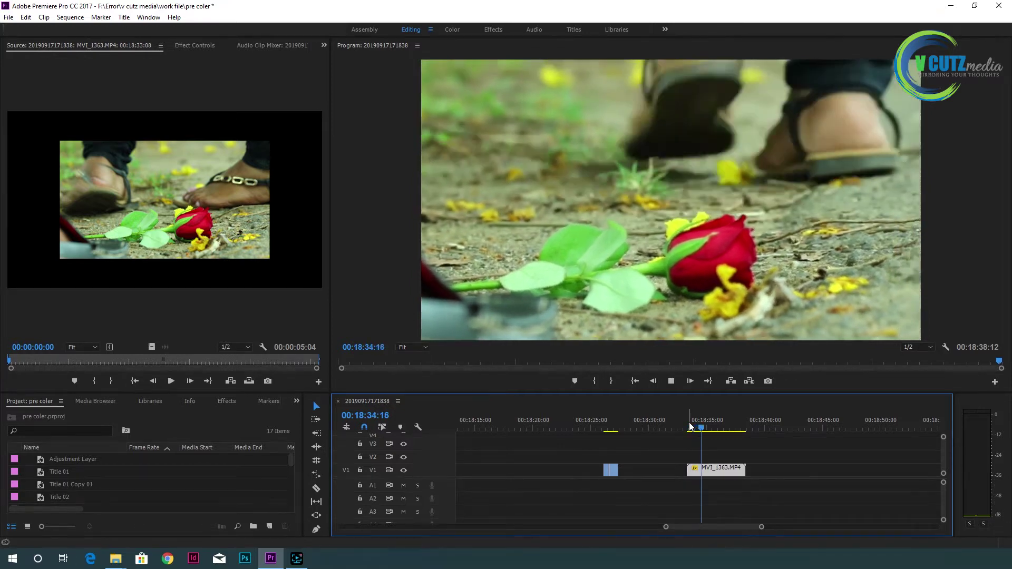
key(space)
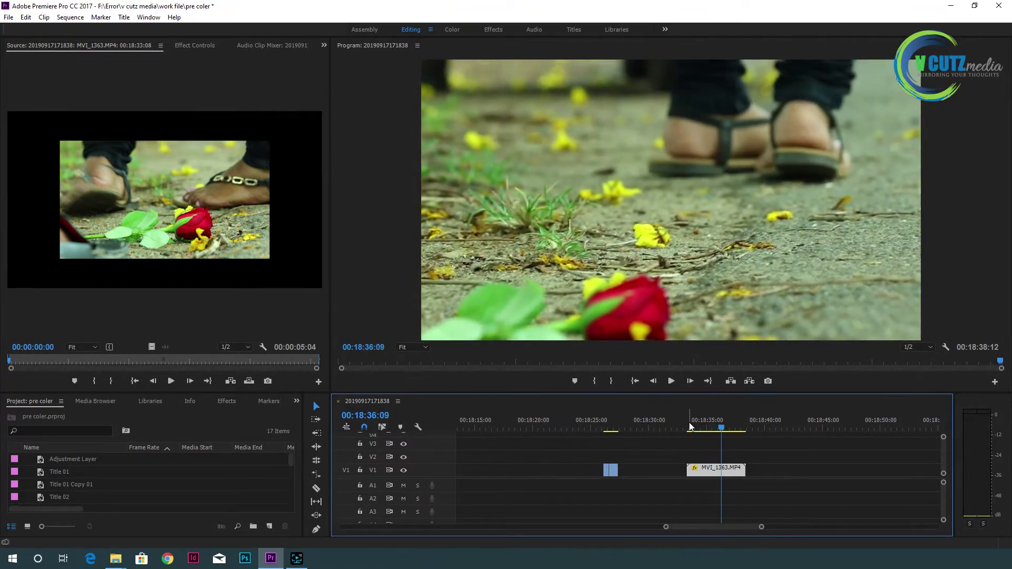
key(Left)
key(Left)
key(Left)
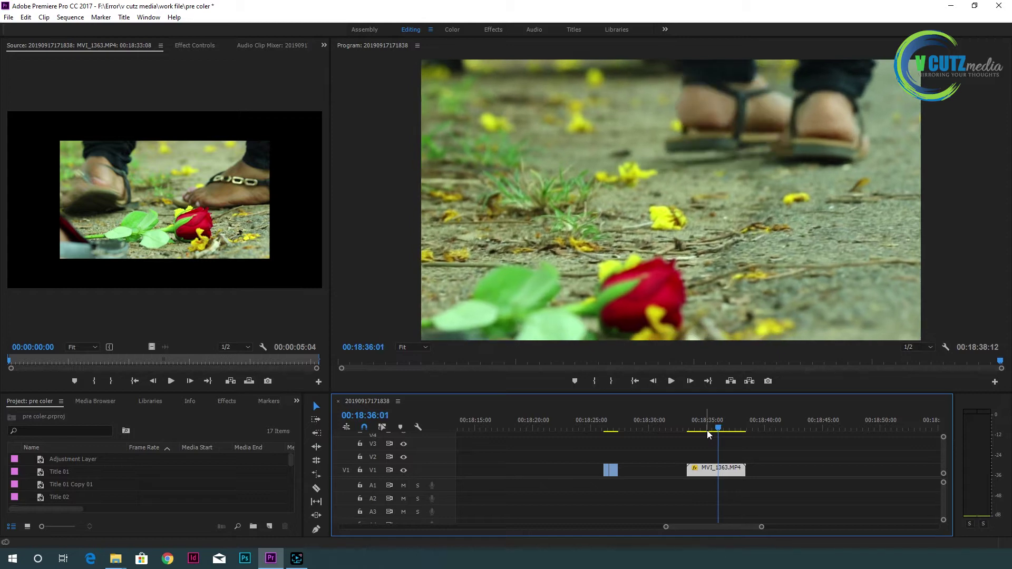
key(Left)
key(Left)
key(Left)
key(Left)
key(Left)
key(Left)
key(Left)
key(Left)
key(Left)
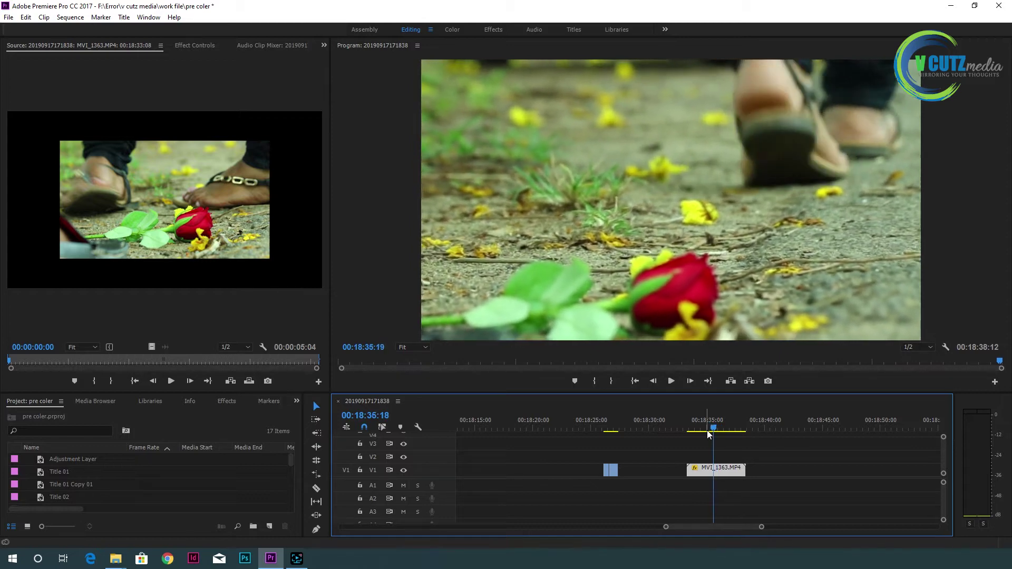
key(Left)
key(Left)
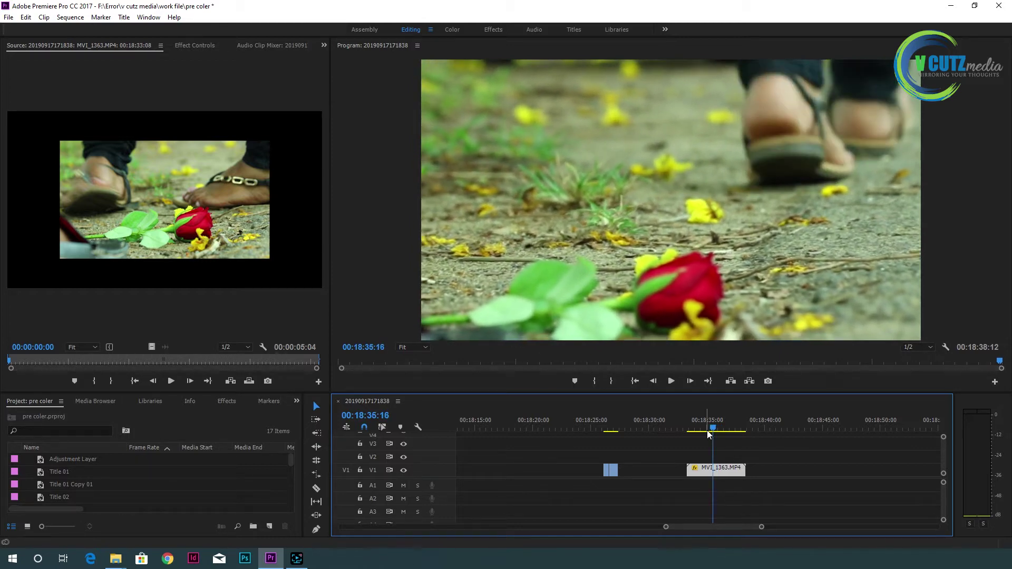
key(ctrl+k)
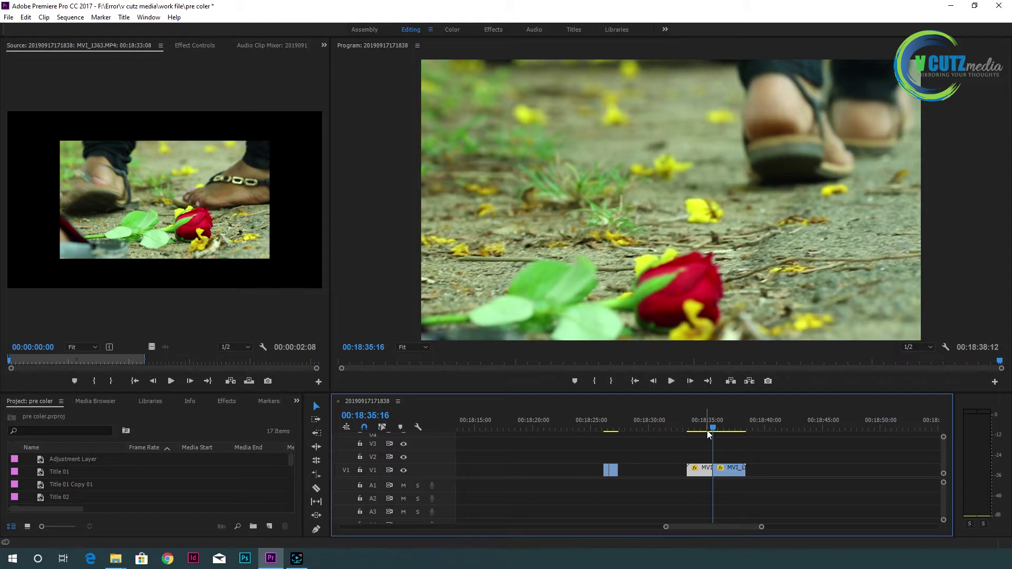
click(733, 470)
key(Delete)
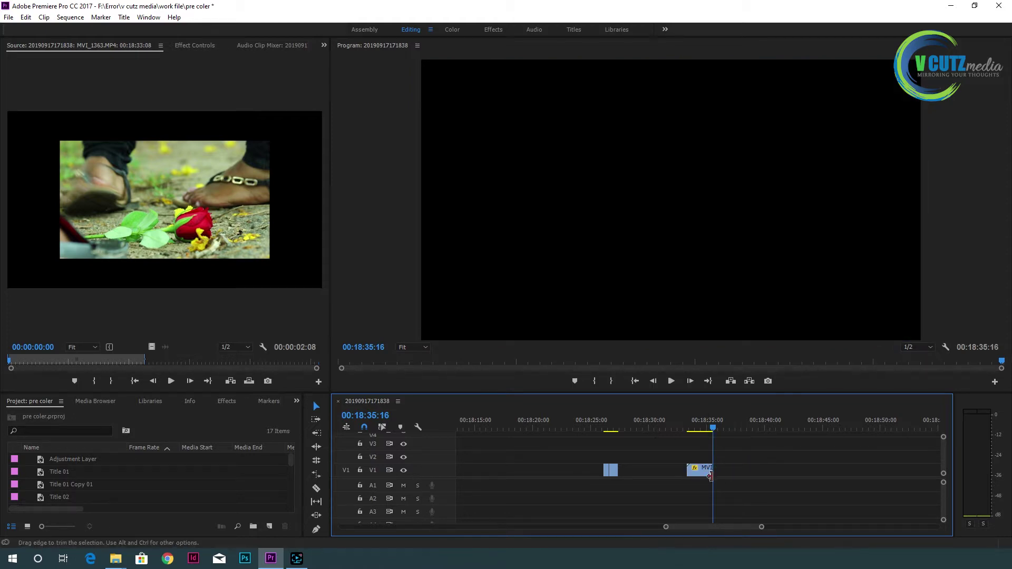
Step: Move the remaining MVI_1363 piece left so it butts against the earlier clips on V1
click(701, 469)
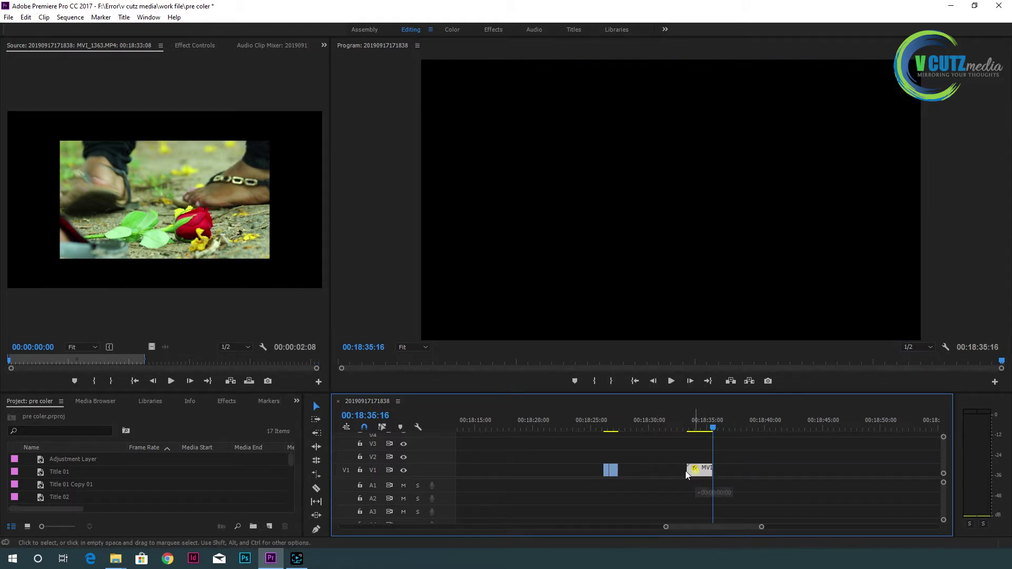
drag(700, 470, 635, 471)
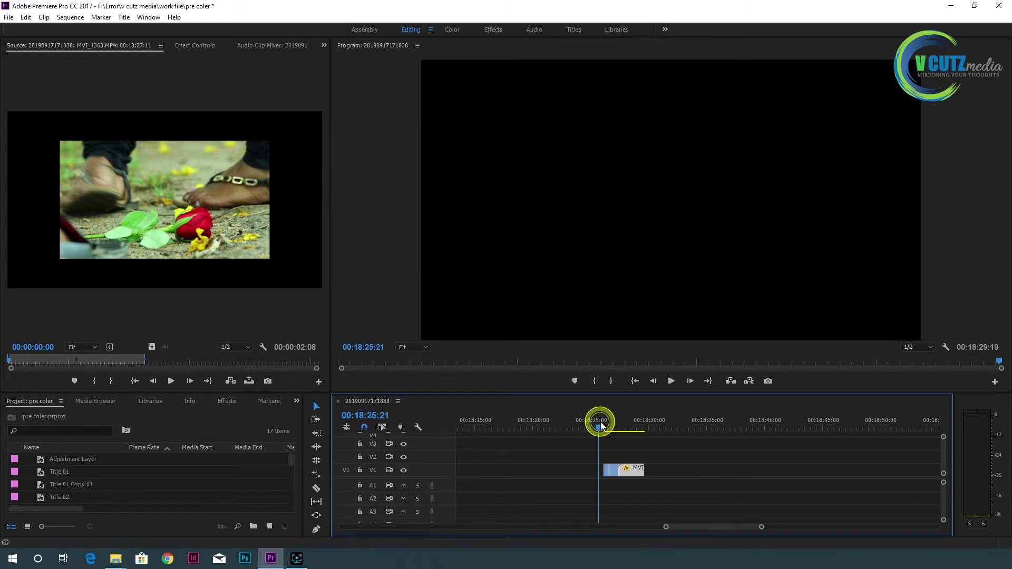
key(space)
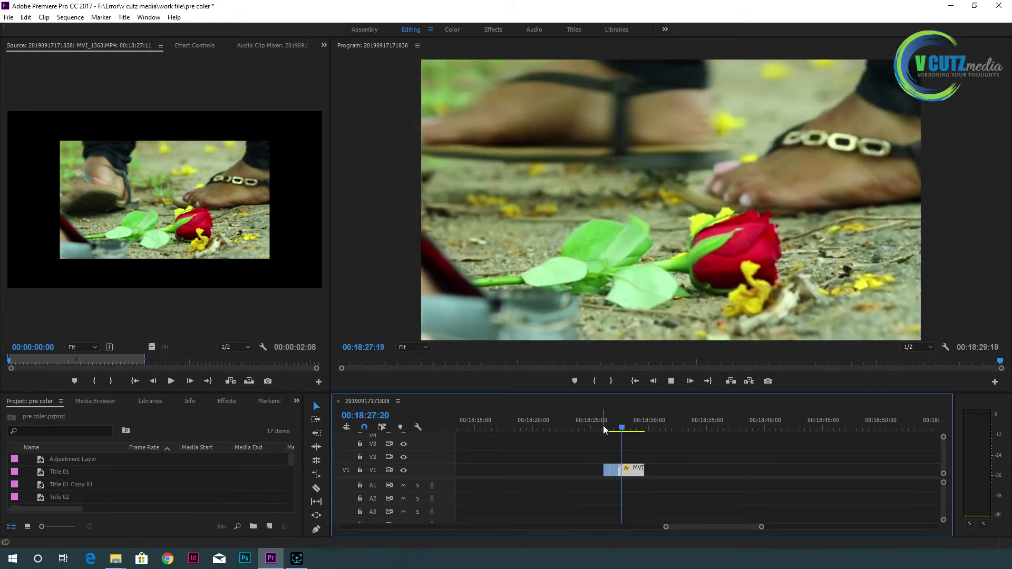
key(space)
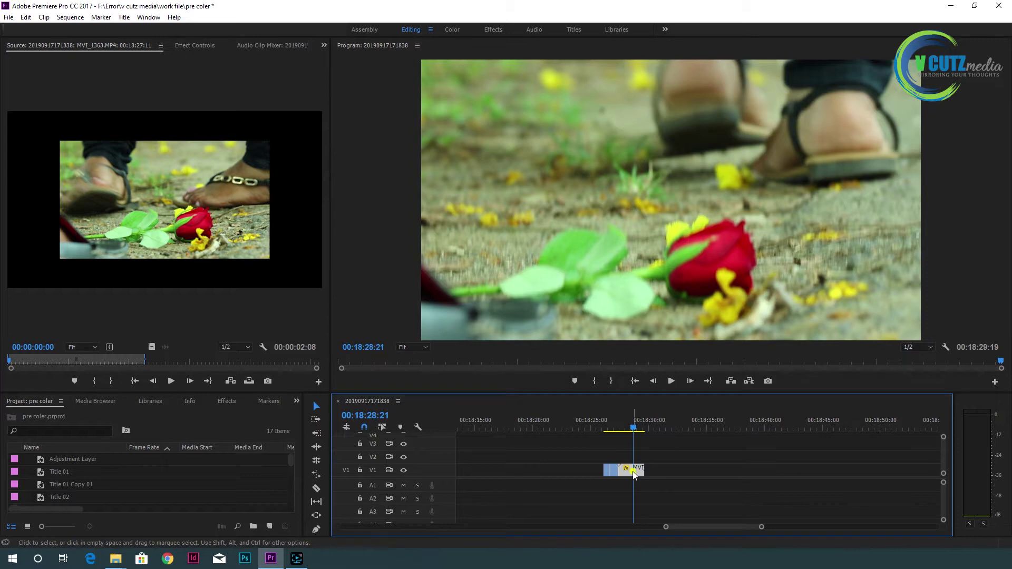
drag(633, 471, 605, 470)
Step: Apply a Speed/Duration change to the V1 clip and play back the edit
right_click(605, 470)
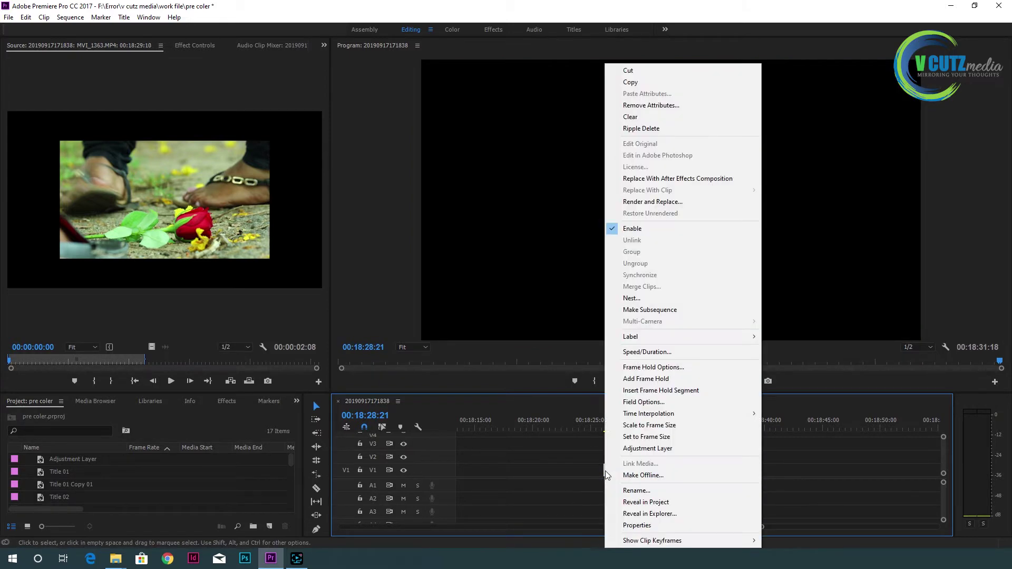
click(652, 352)
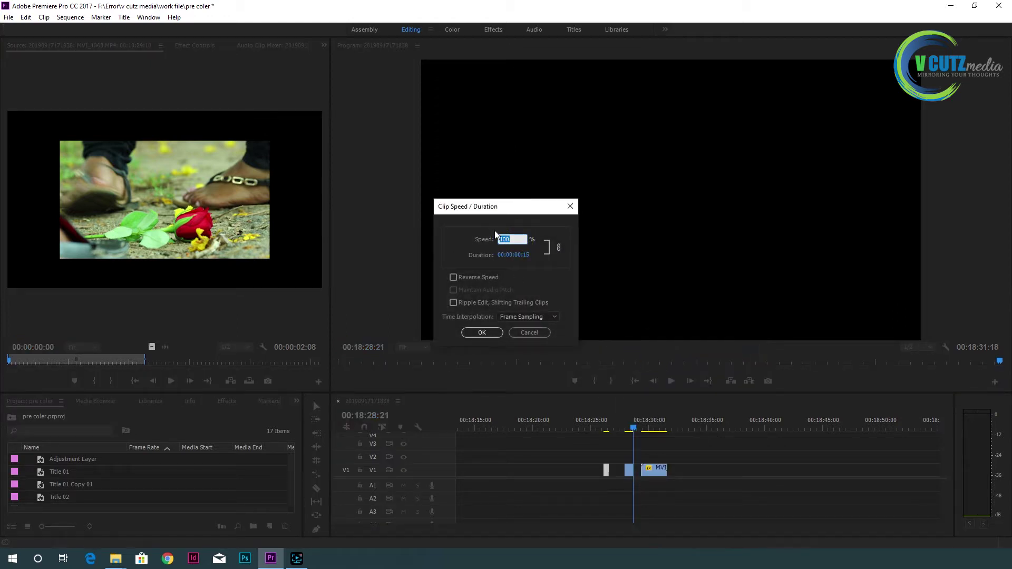
click(481, 331)
click(605, 428)
key(space)
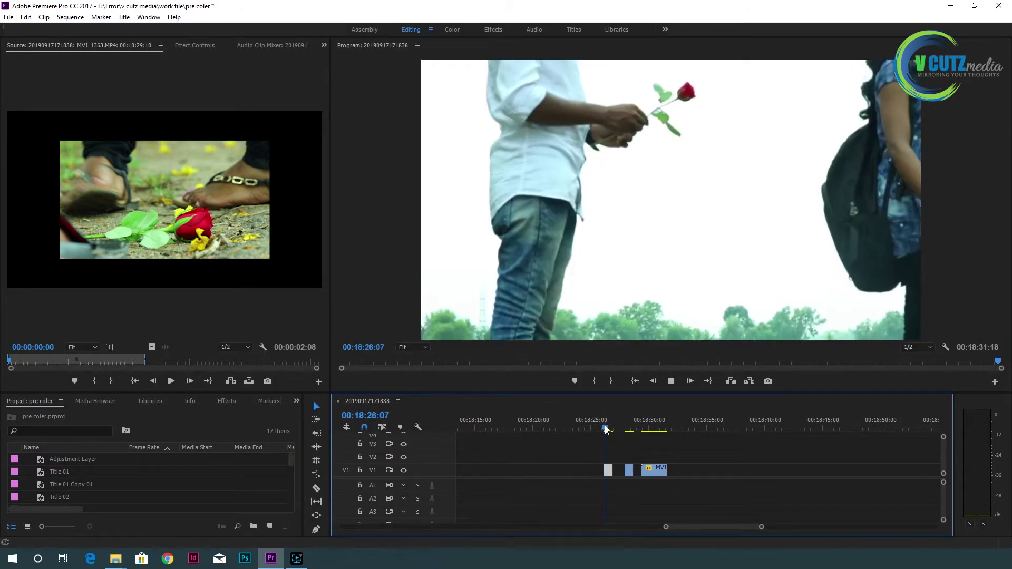
click(610, 420)
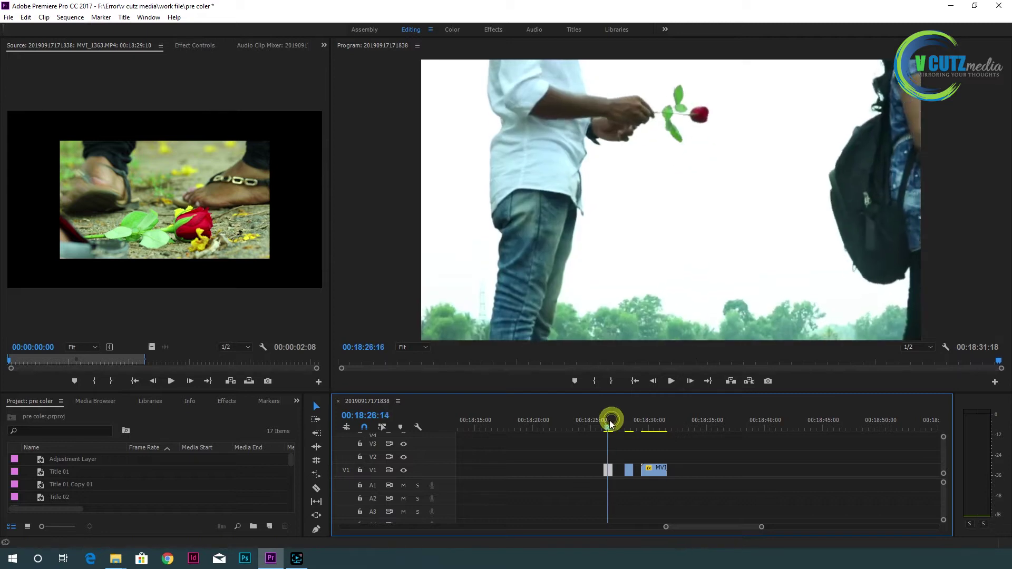
click(604, 422)
key(space)
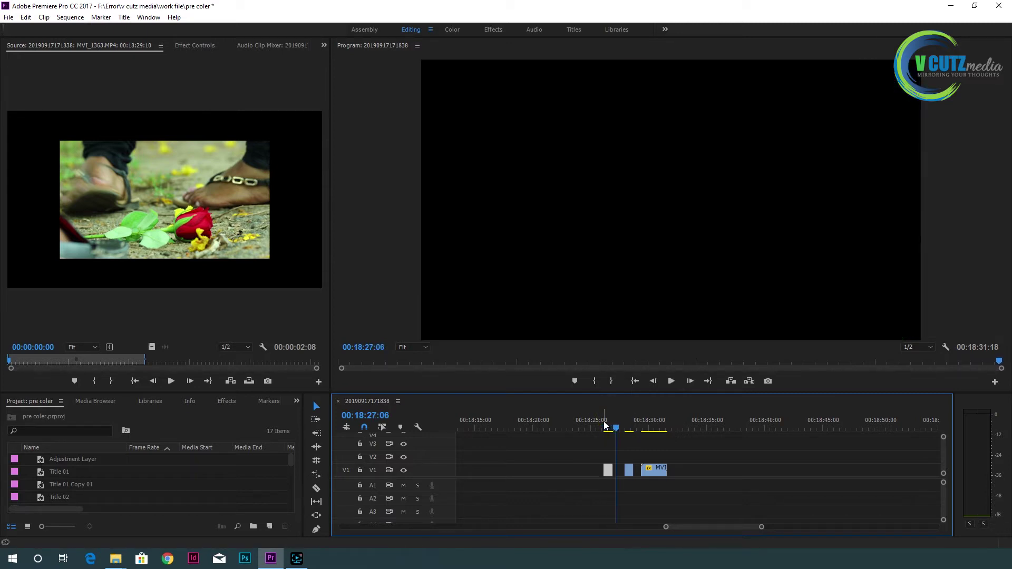
Step: Set the opening V1 clip to 50% speed and review the slow motion
right_click(607, 472)
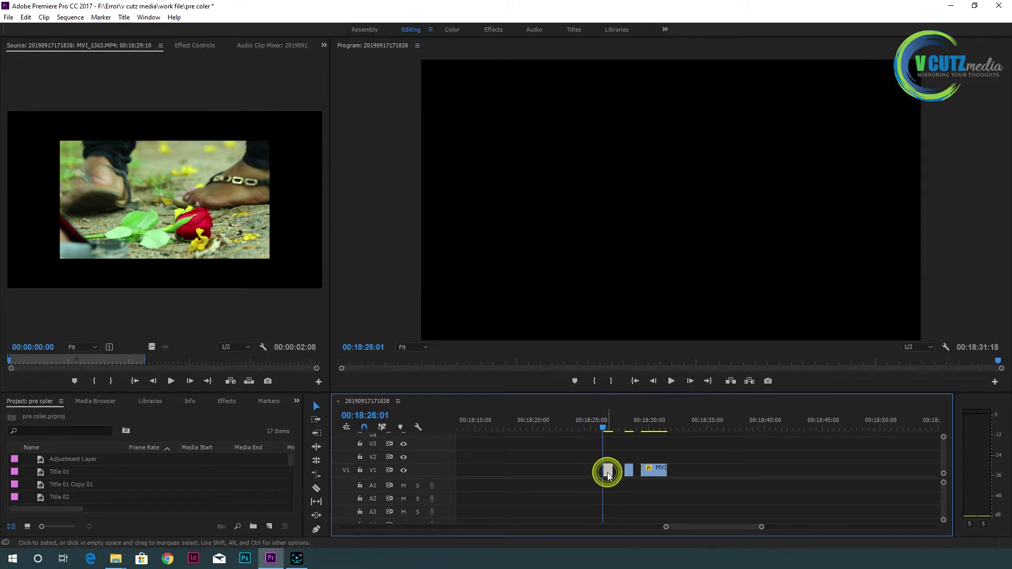
click(582, 456)
click(602, 424)
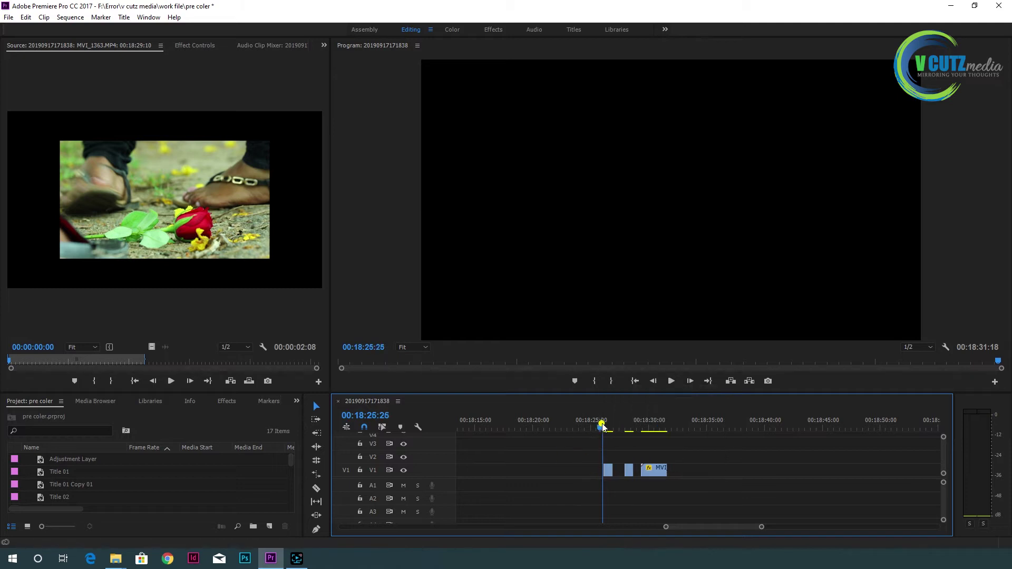
drag(605, 426, 608, 422)
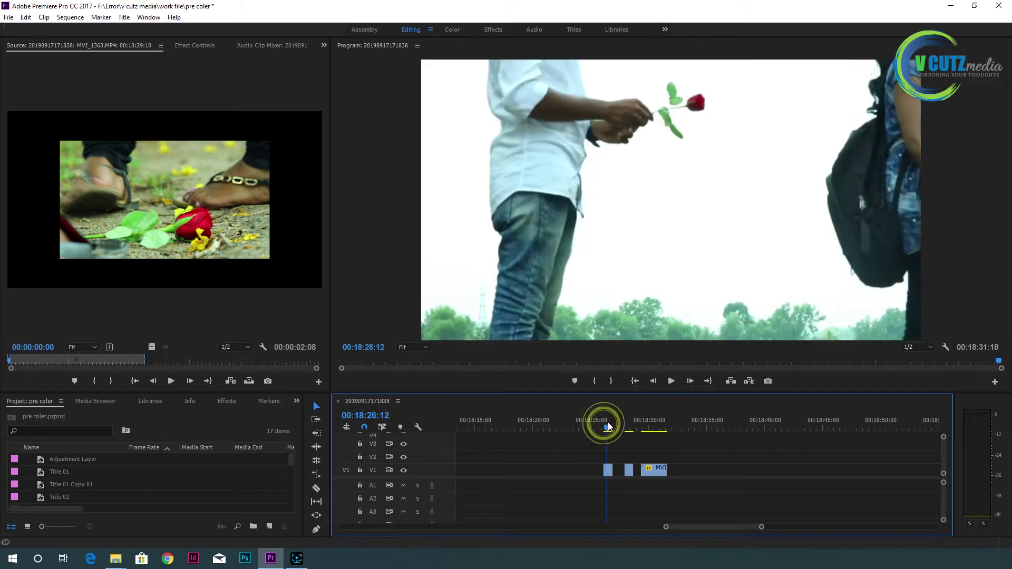
right_click(608, 472)
click(648, 352)
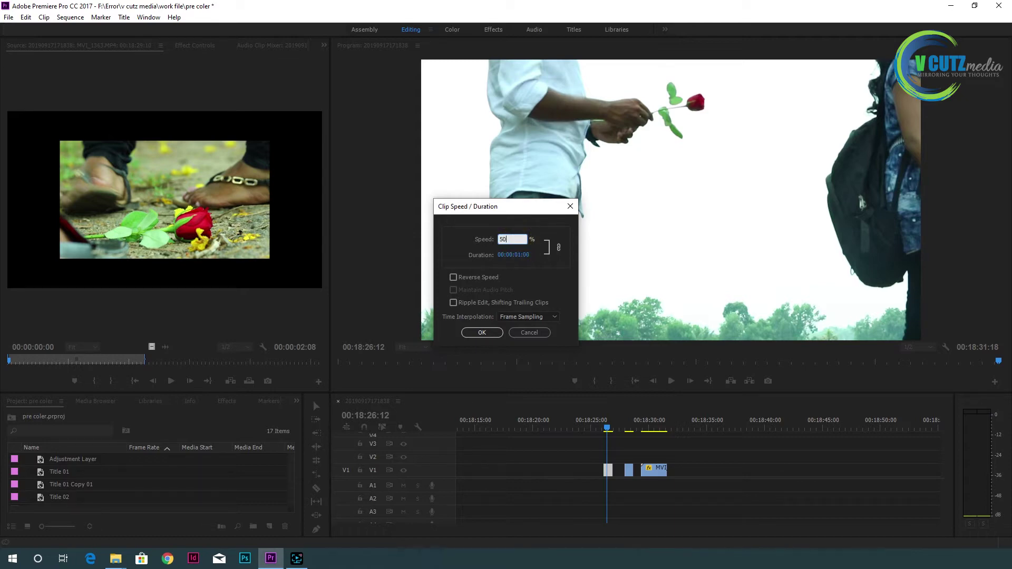
click(485, 332)
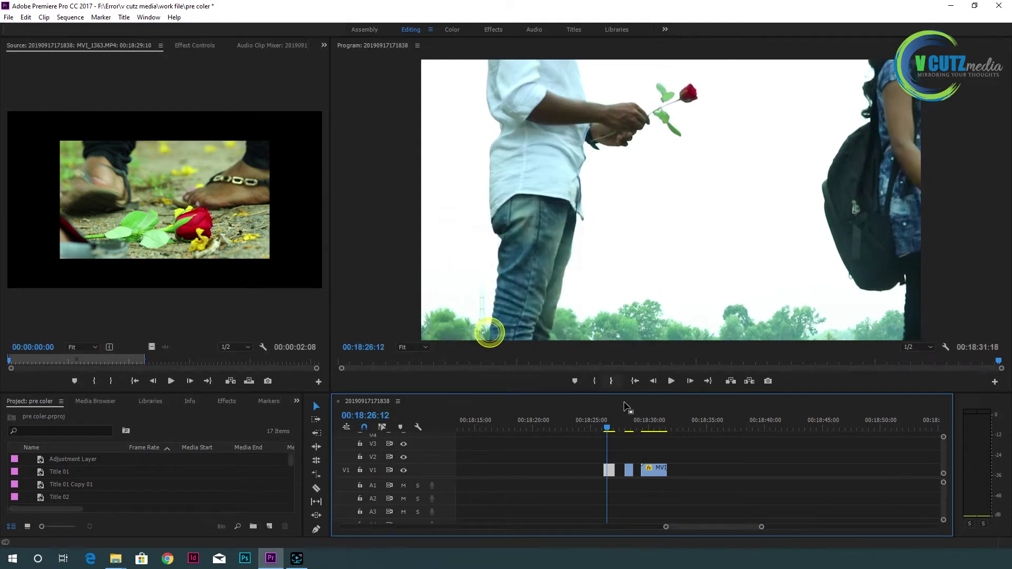
click(600, 424)
key(space)
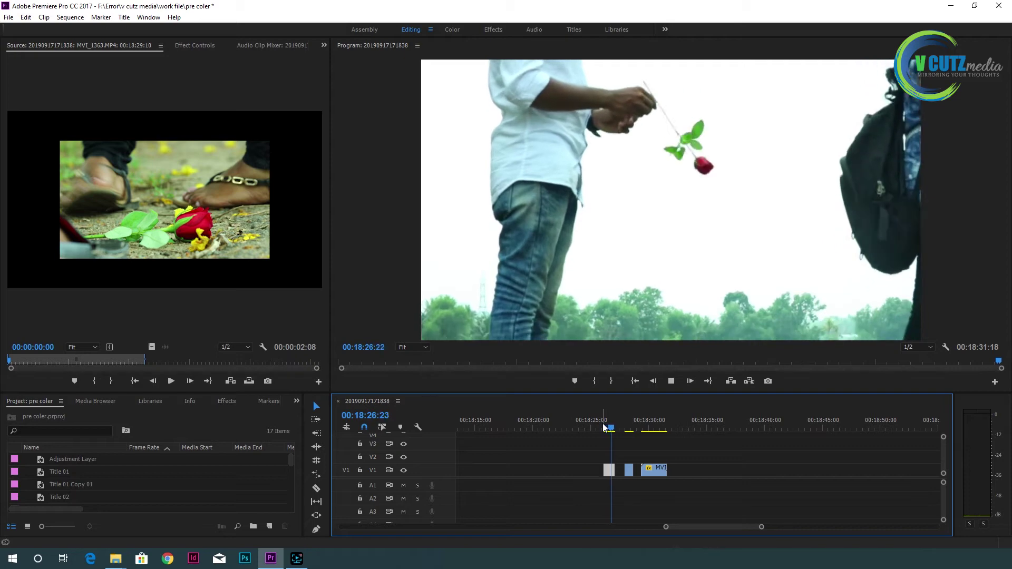
click(627, 424)
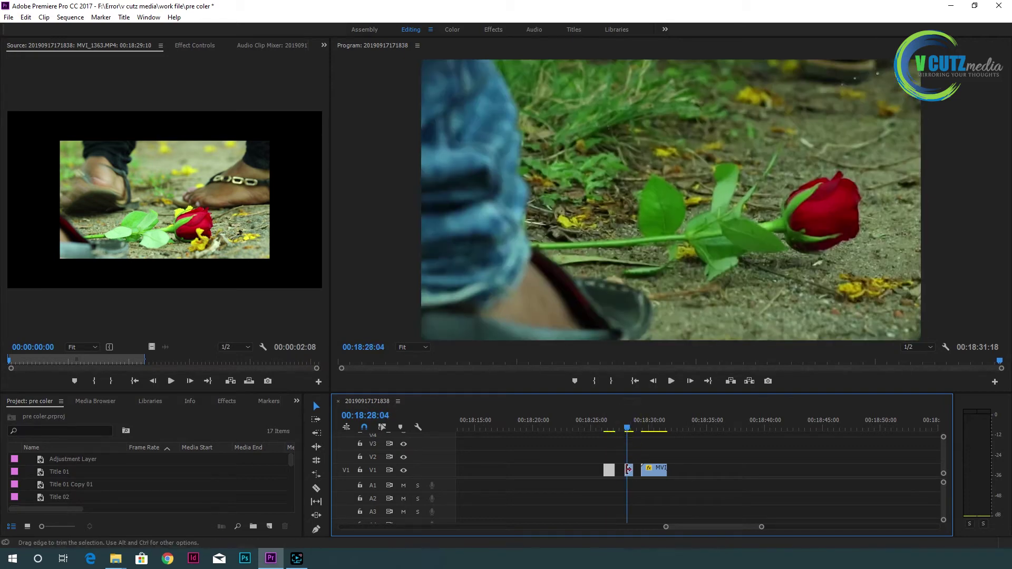
Step: Set the rose-on-the-ground clip to 50% speed
click(629, 470)
click(626, 426)
drag(626, 427, 630, 426)
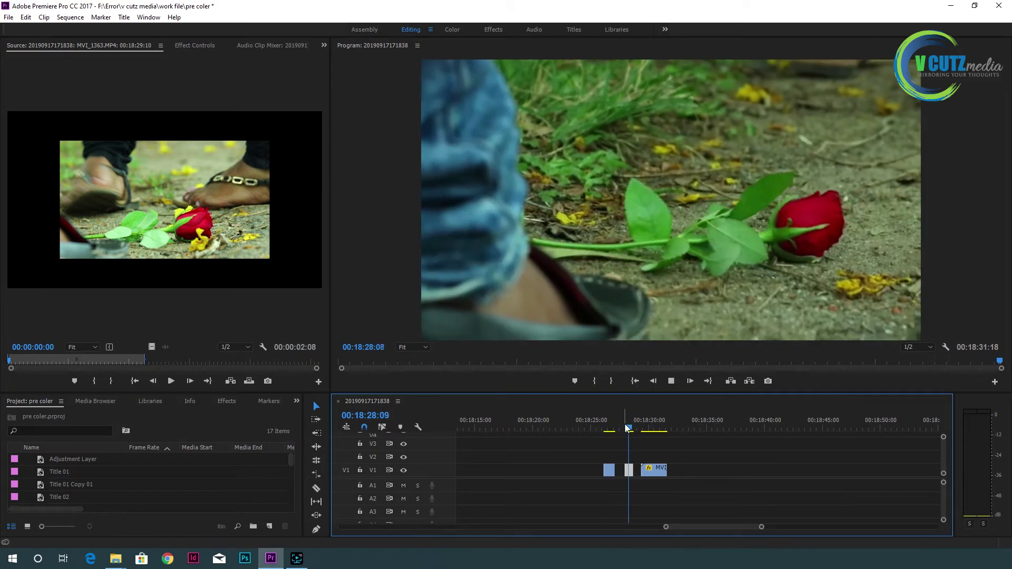
right_click(631, 470)
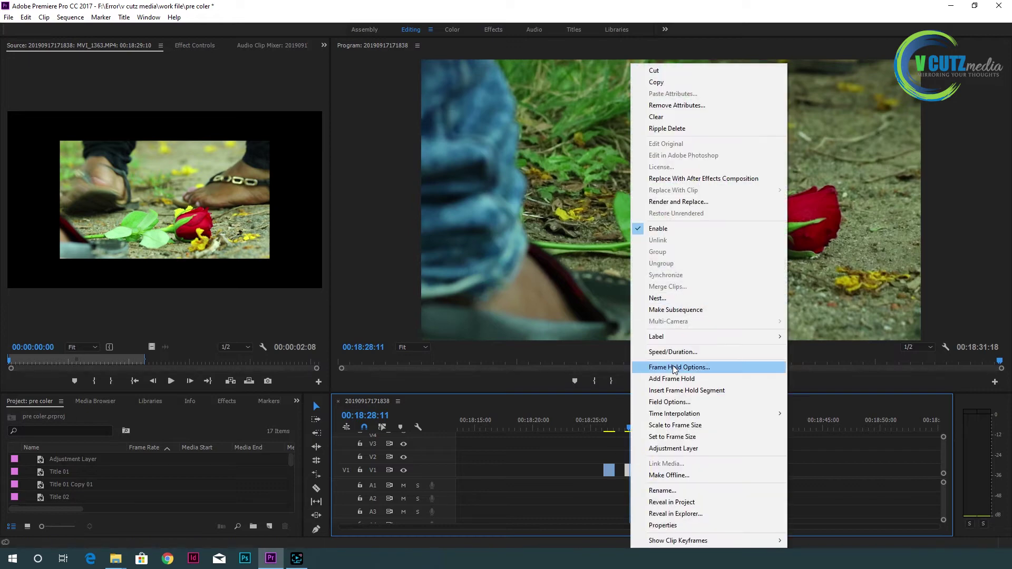
click(658, 353)
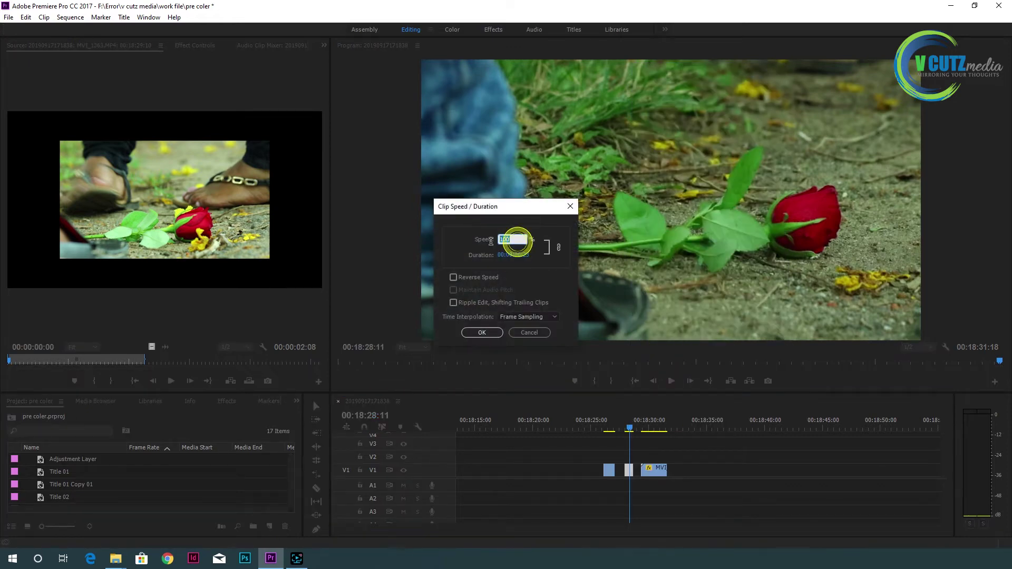
text(50)
key(Return)
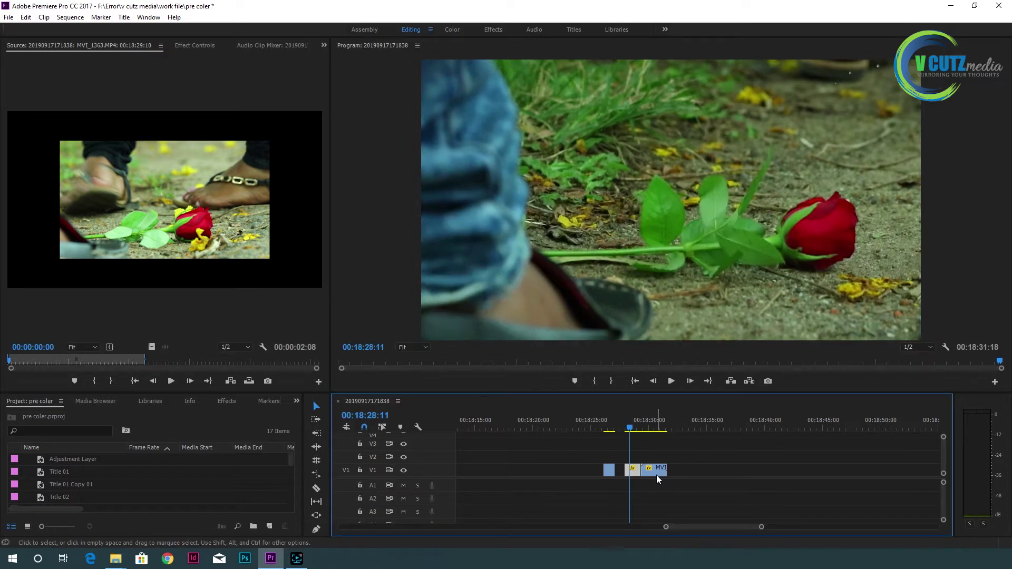
Step: Shift the MVI clip right, reconfirm 50%, and butt the slowed clip against the first clip
drag(652, 475, 666, 476)
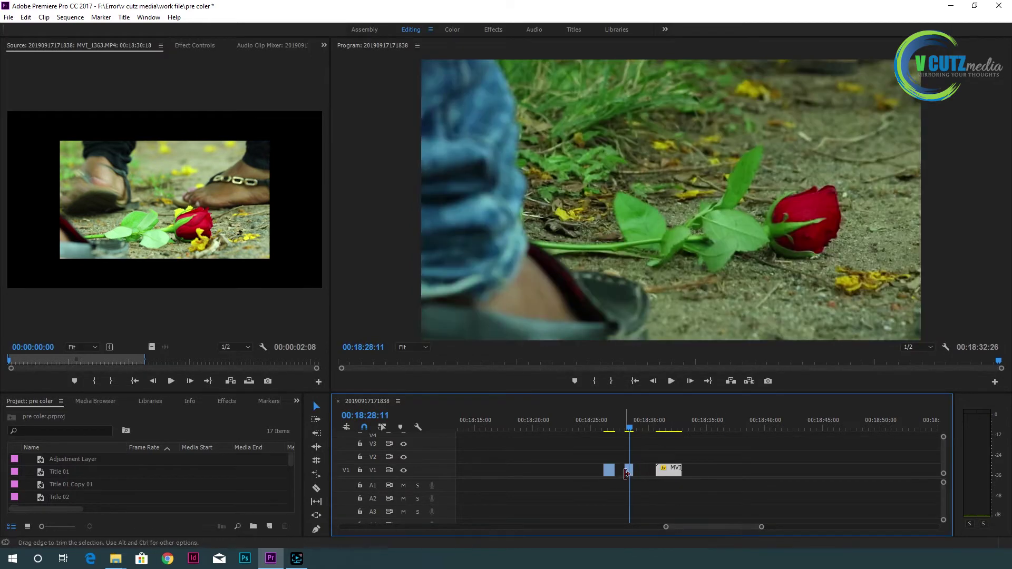
right_click(629, 471)
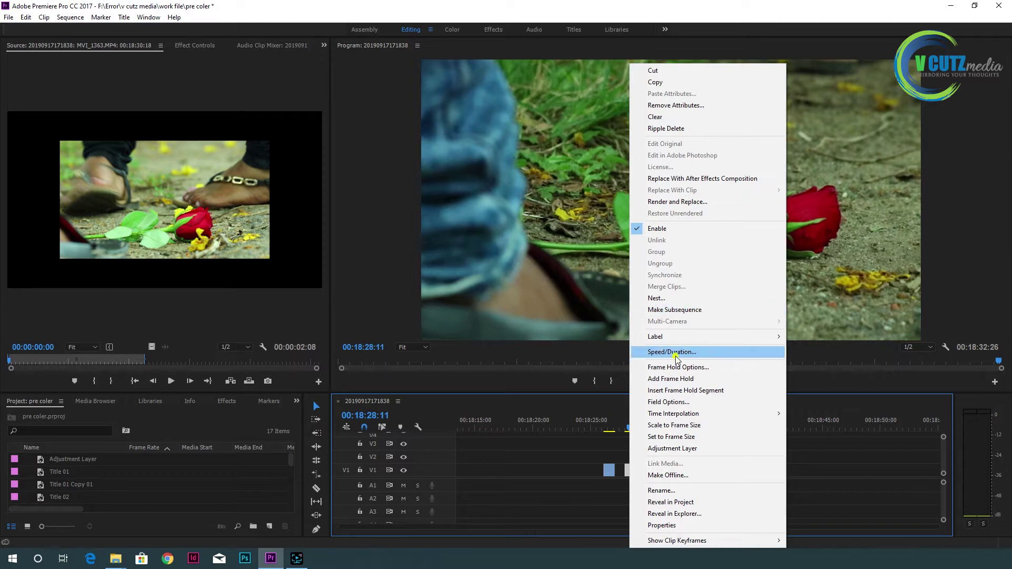
click(673, 352)
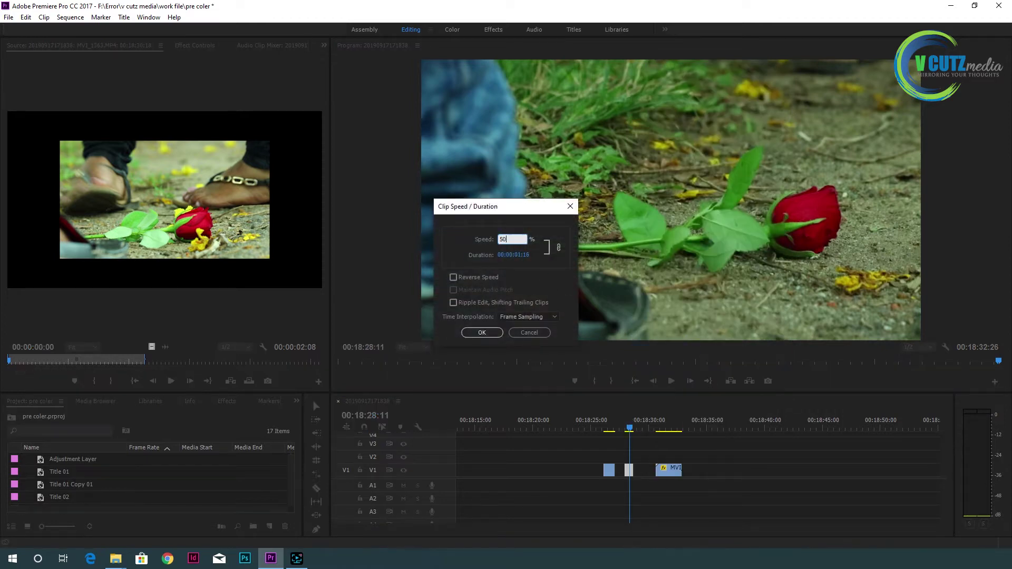
key(Return)
drag(635, 470, 626, 469)
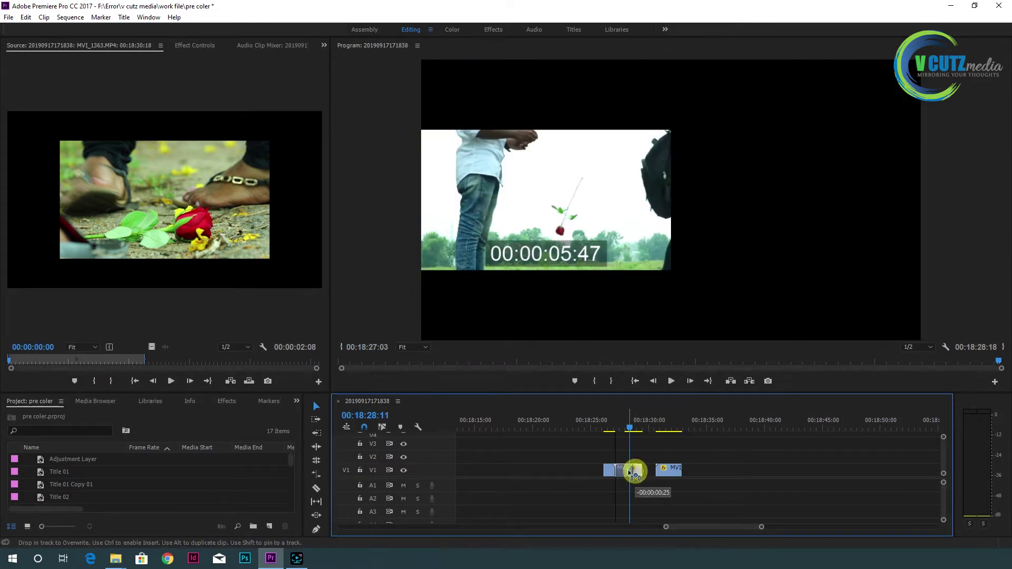
click(608, 427)
key(space)
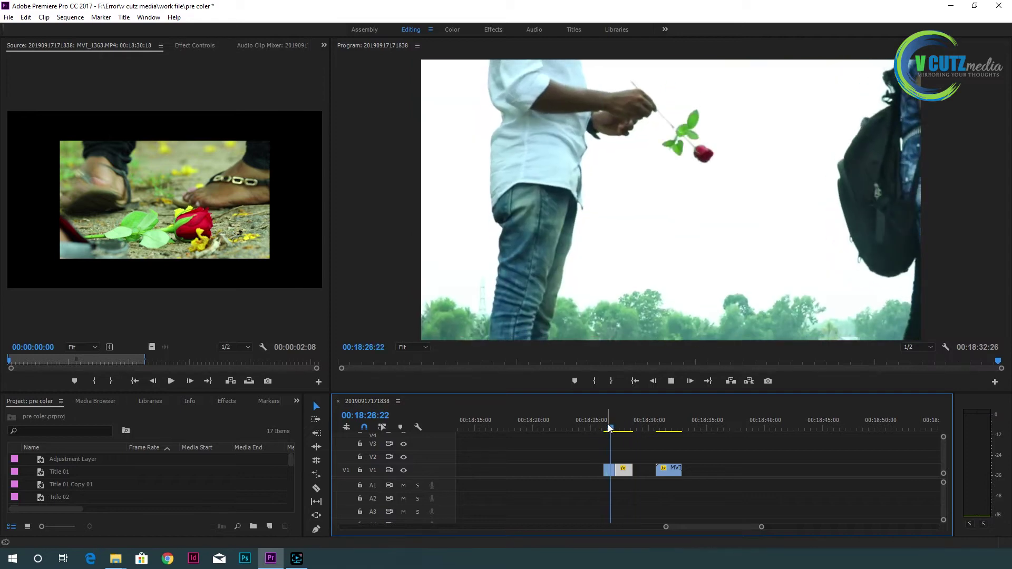
click(608, 426)
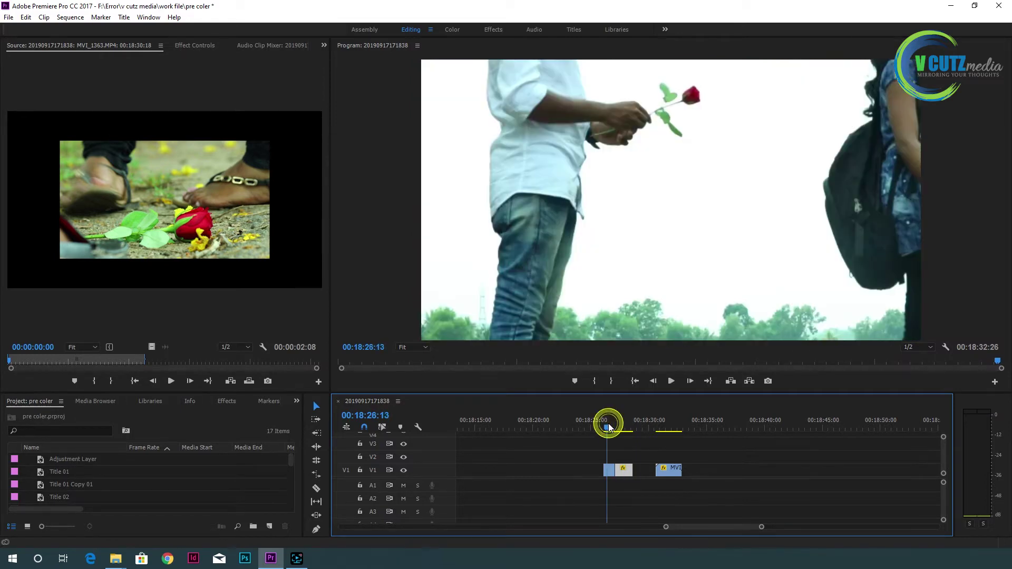
key(space)
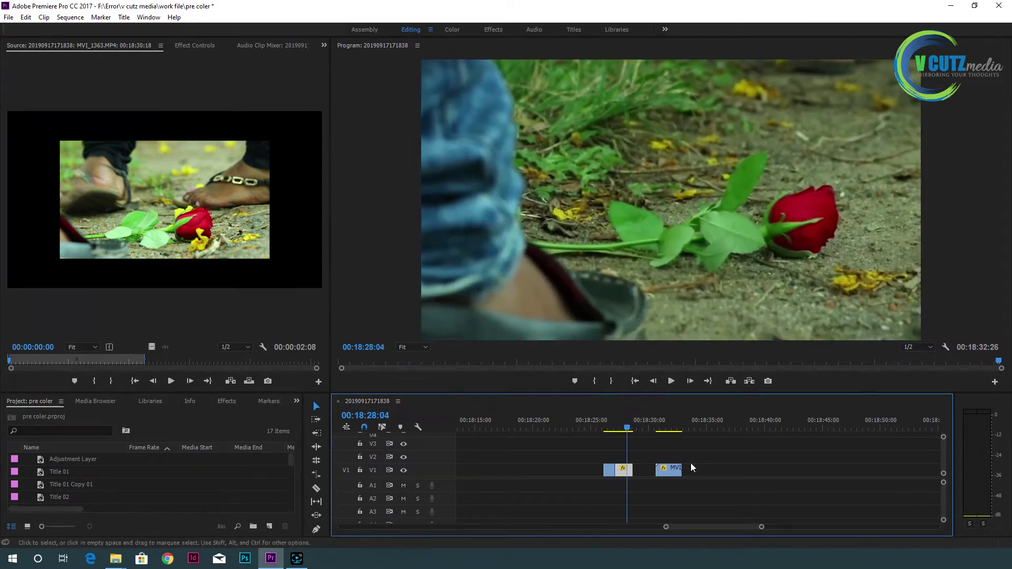
click(672, 470)
Step: Move the MVI clip against the slowed clips and set its speed to 60%
drag(672, 471, 650, 470)
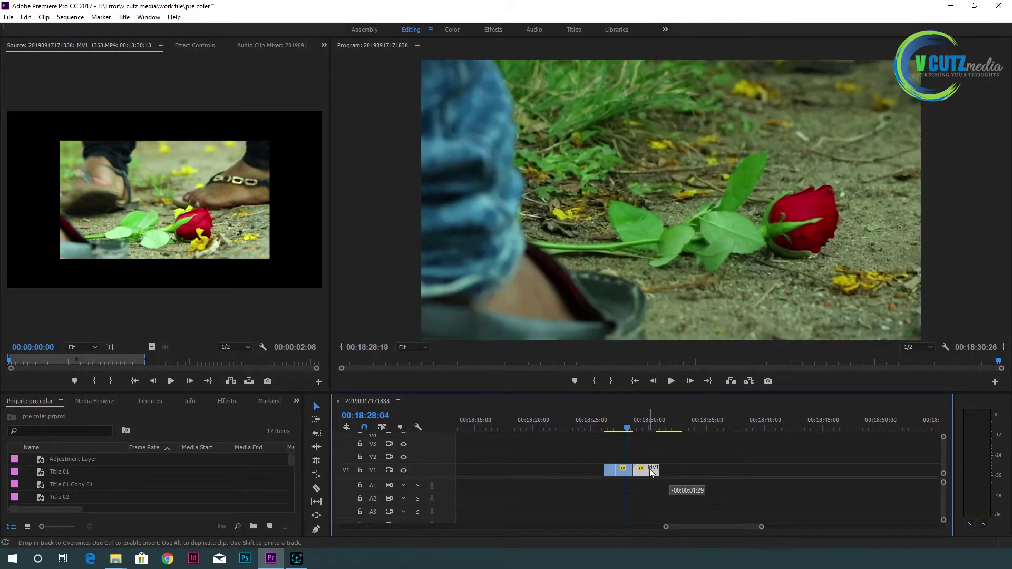
key(space)
key(space)
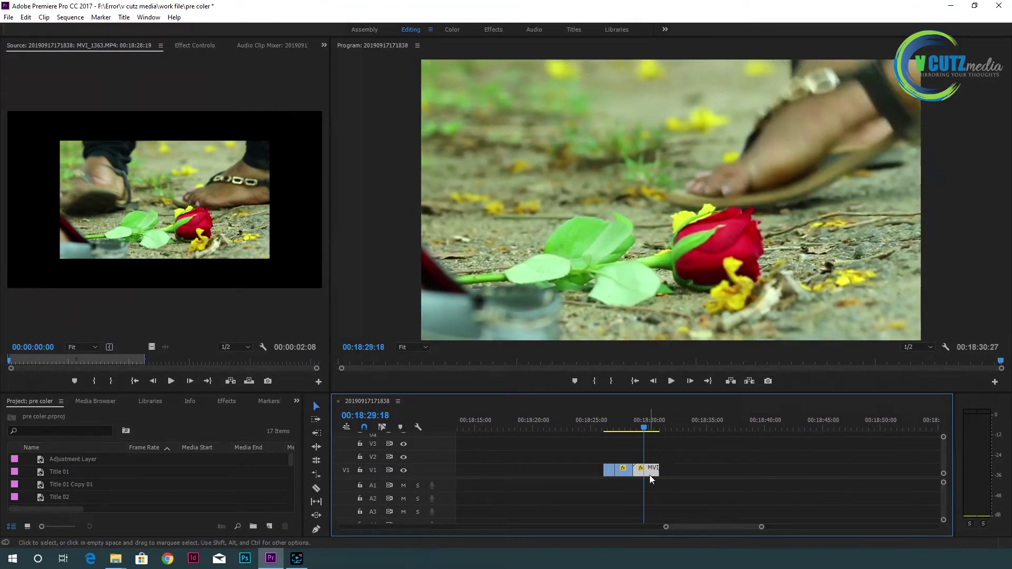
right_click(650, 475)
click(680, 353)
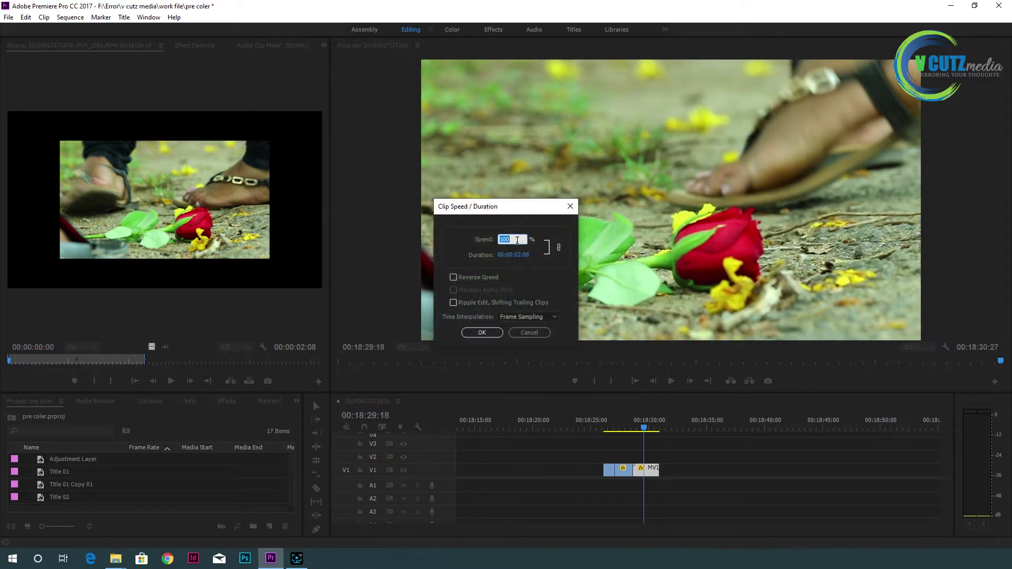
double_click(516, 239)
text(60)
key(Return)
click(608, 426)
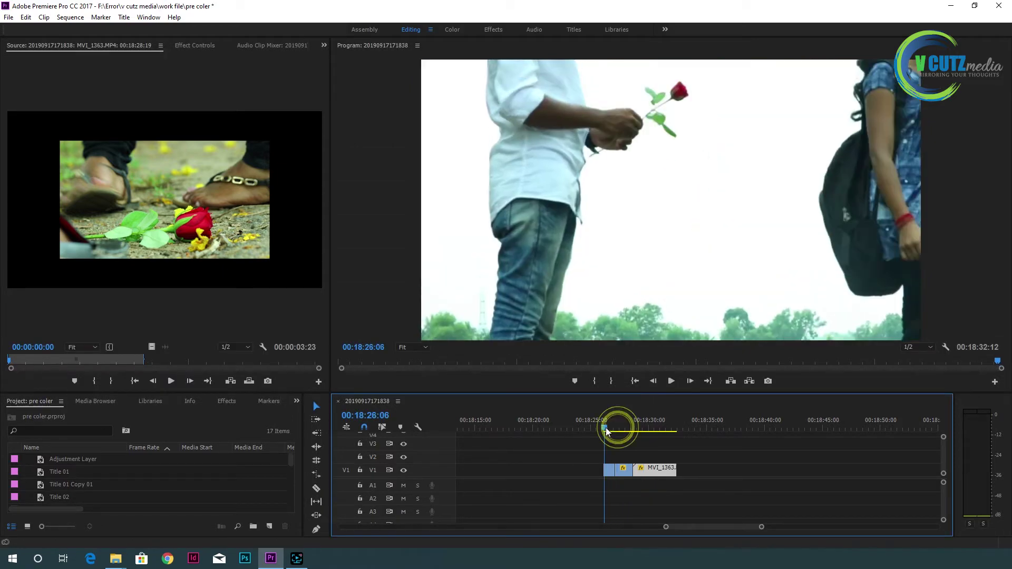
key(space)
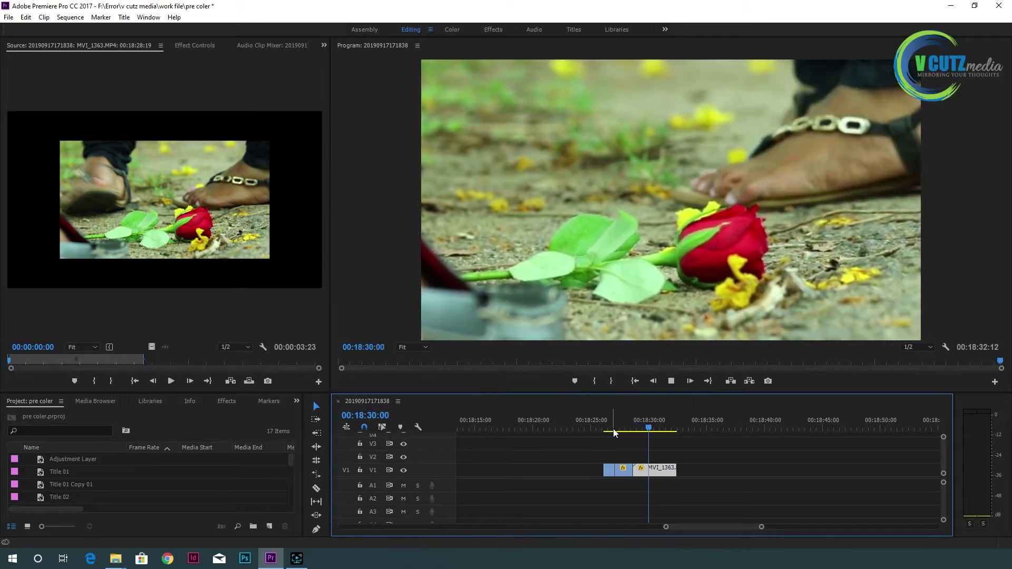
drag(647, 469, 655, 472)
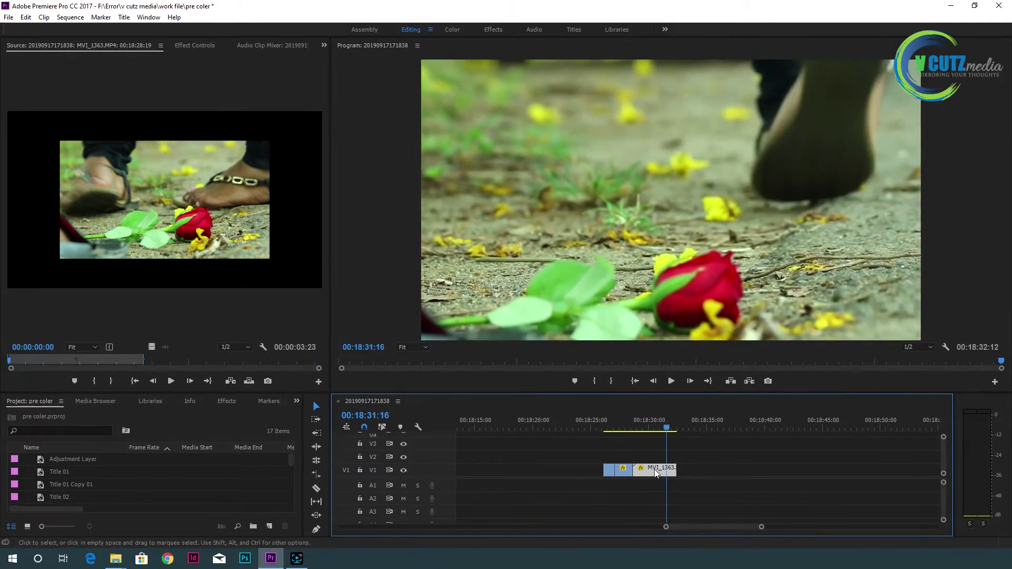
Step: Adjust the first clip's speed and close the gap between the rose clips, then play back
right_click(627, 469)
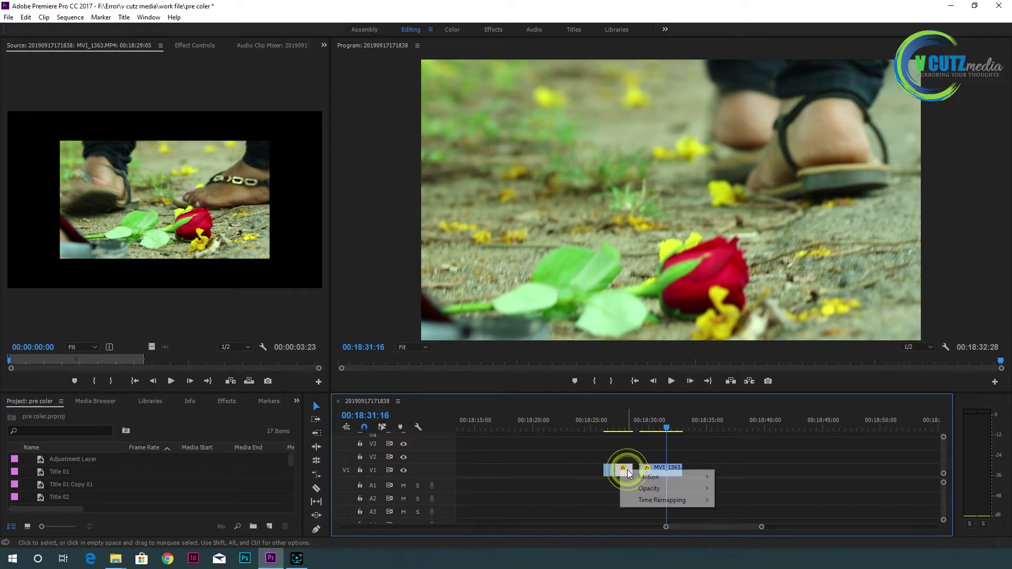
click(620, 441)
right_click(624, 467)
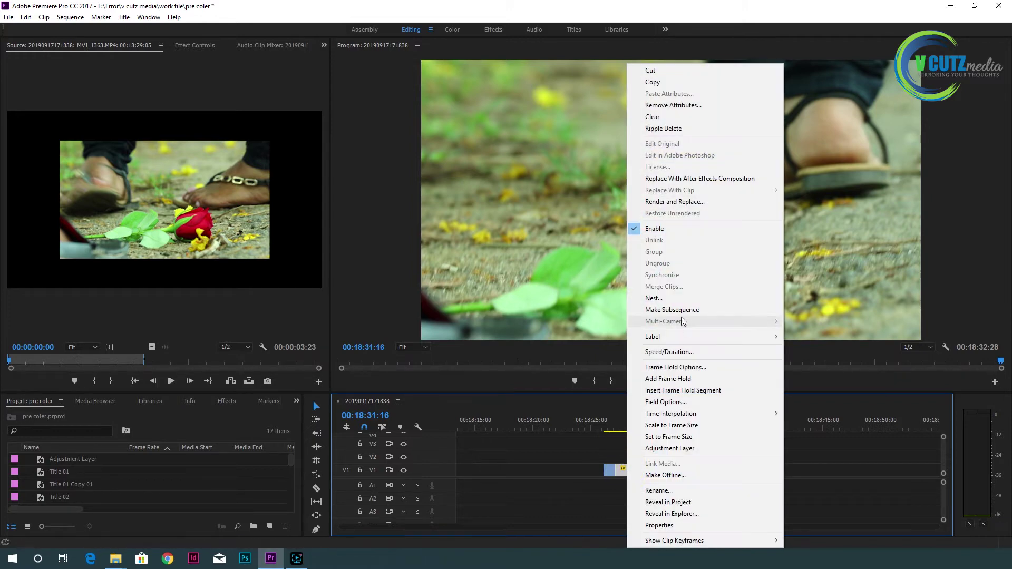
click(659, 352)
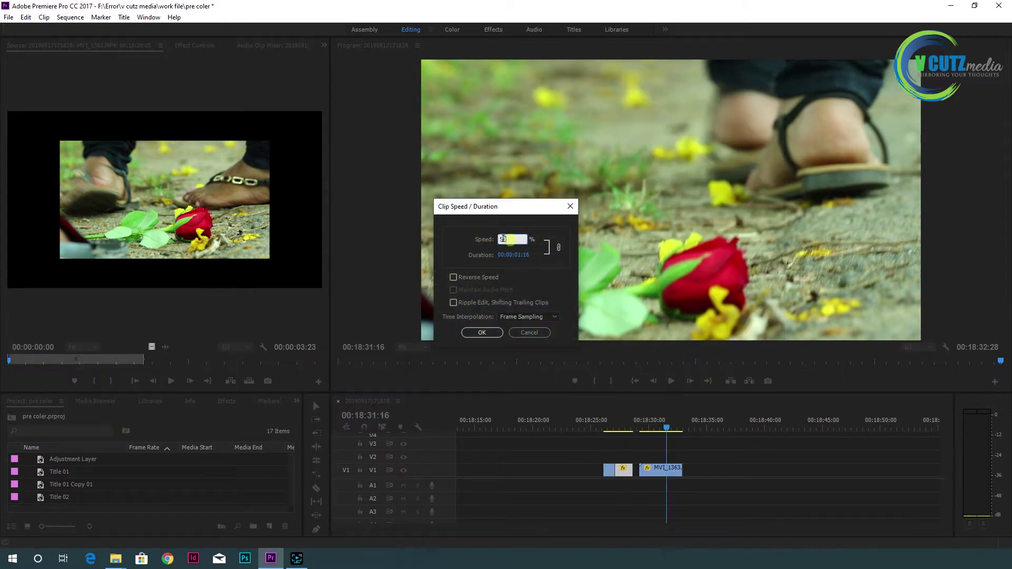
text(0)
key(Return)
drag(653, 473, 648, 473)
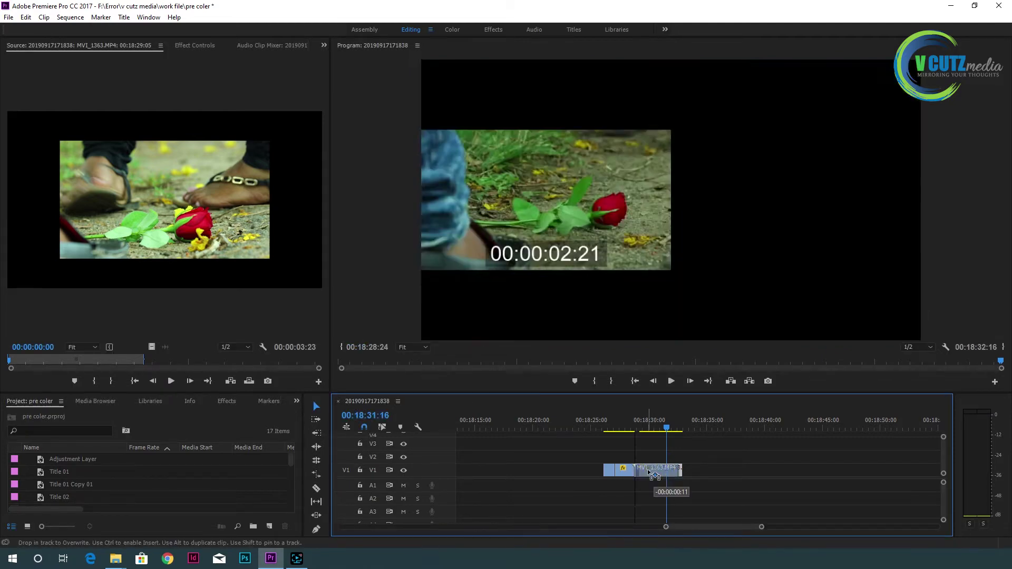
click(616, 429)
key(space)
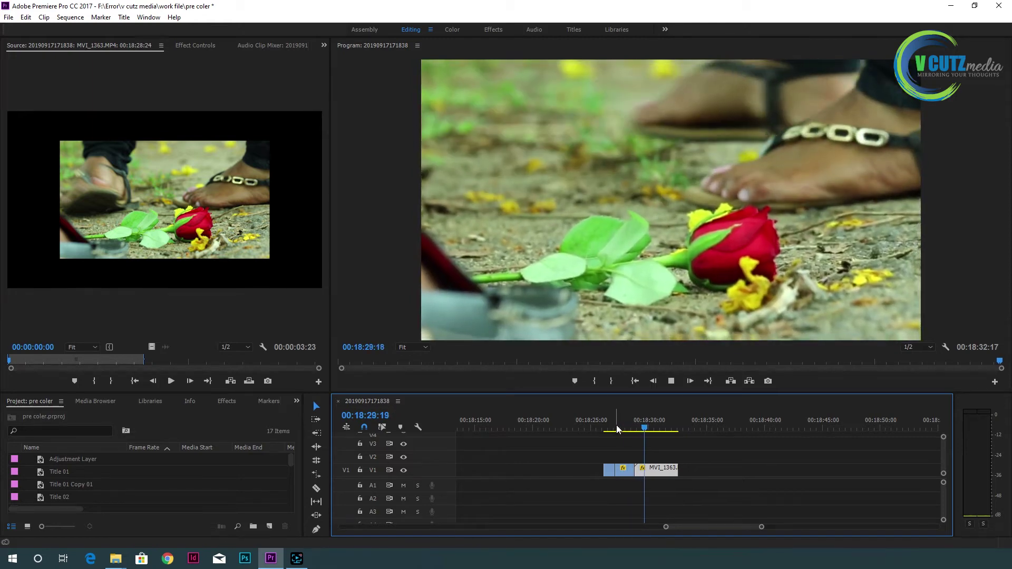
key(space)
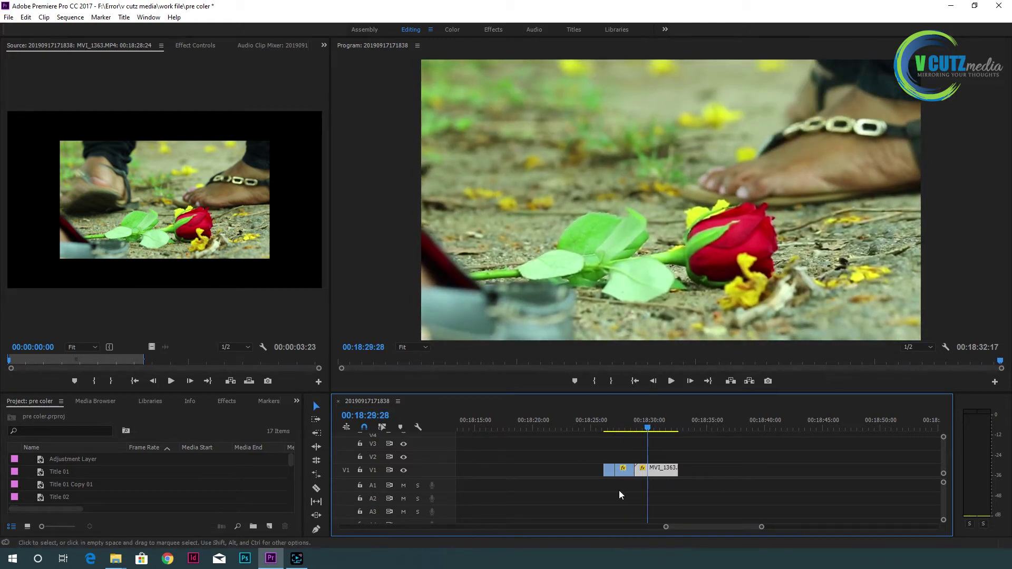
Step: Scrub to 18:28:16 and start a new Adjustment Layer from the Project panel's New Item list
mouse_move(613, 432)
mouse_down()
mouse_move(629, 431)
mouse_move(609, 443)
mouse_move(653, 444)
mouse_move(627, 452)
mouse_move(636, 448)
mouse_up()
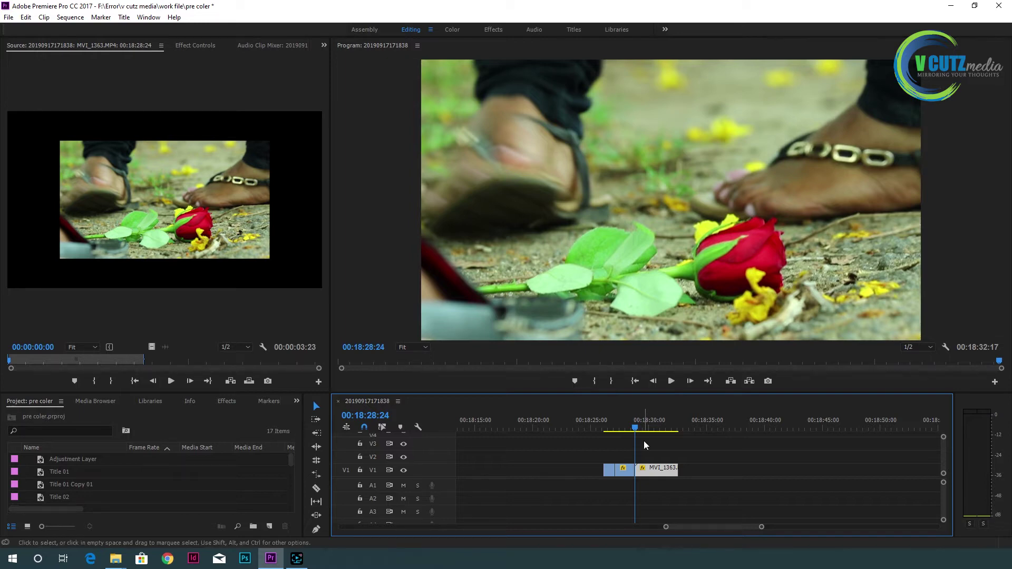
click(631, 425)
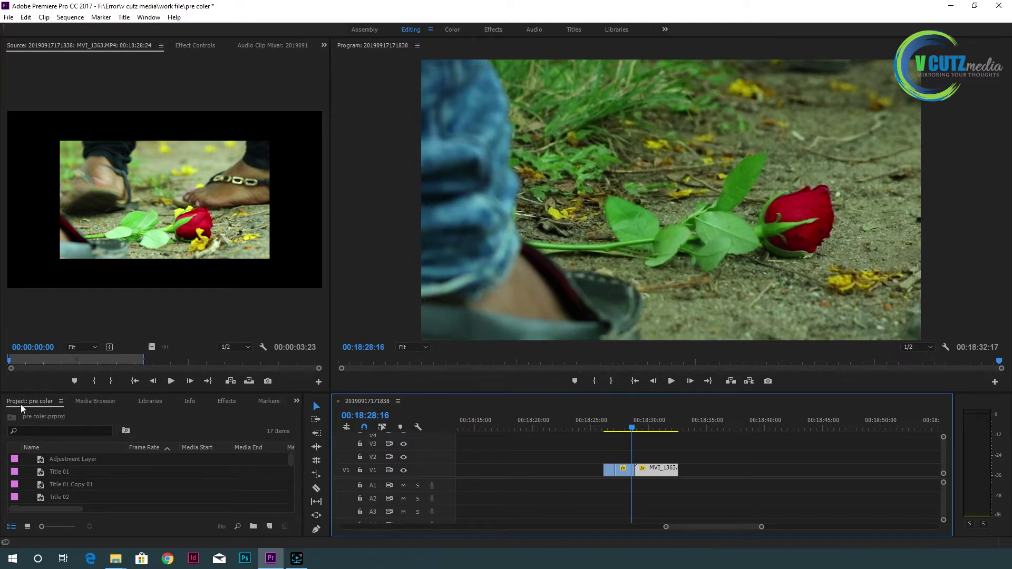
click(269, 526)
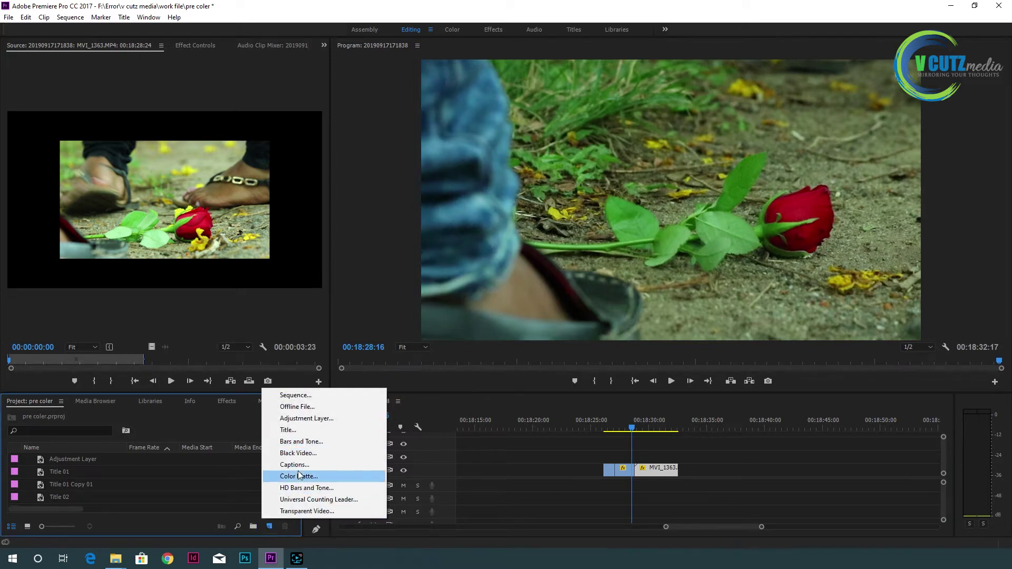
click(304, 418)
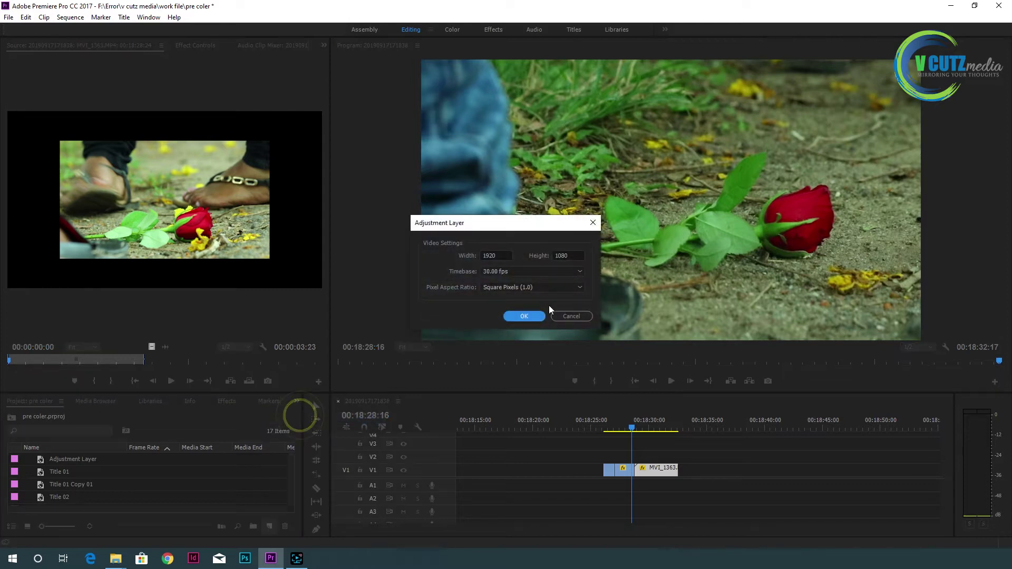
Step: Confirm the 1920 × 1080 adjustment layer and place it on V3, ending with MVI_1363
click(524, 317)
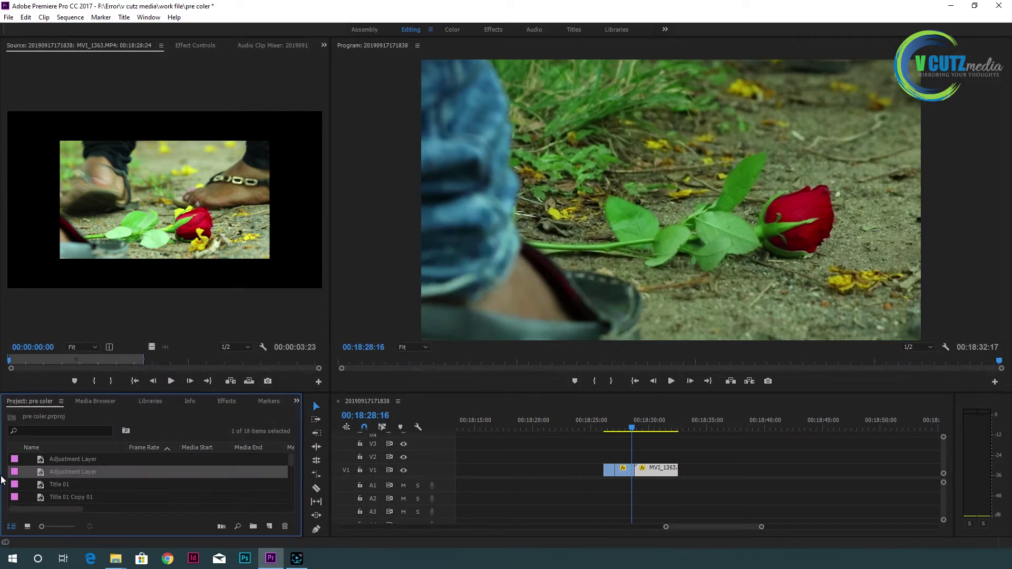
drag(43, 471, 678, 442)
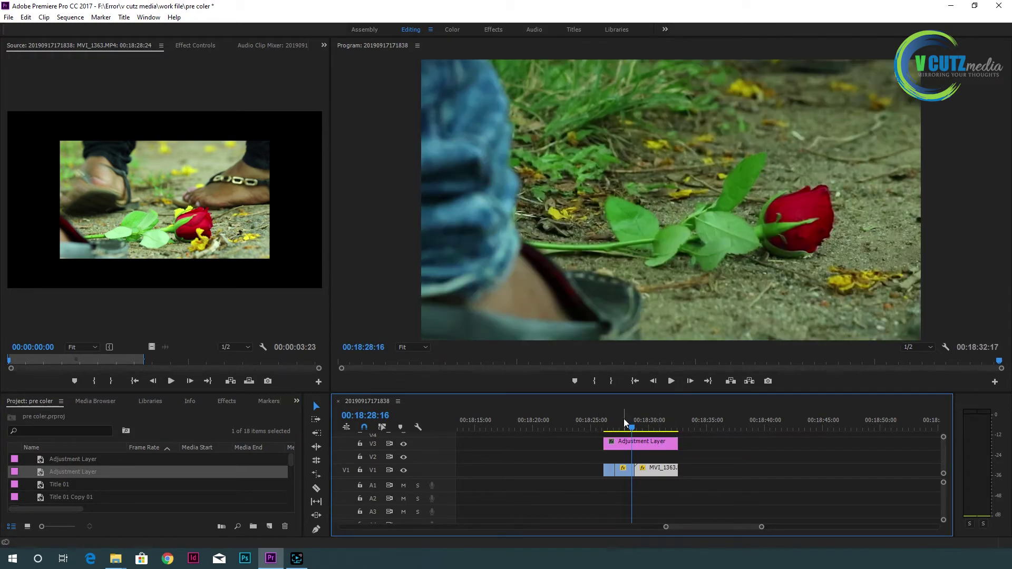
click(622, 422)
mouse_move(622, 421)
mouse_down()
mouse_move(648, 418)
mouse_move(634, 423)
mouse_up()
Step: In the Color workspace, bend MVI_1363's Lumetri RGB curve upward, then reset it straight
click(452, 28)
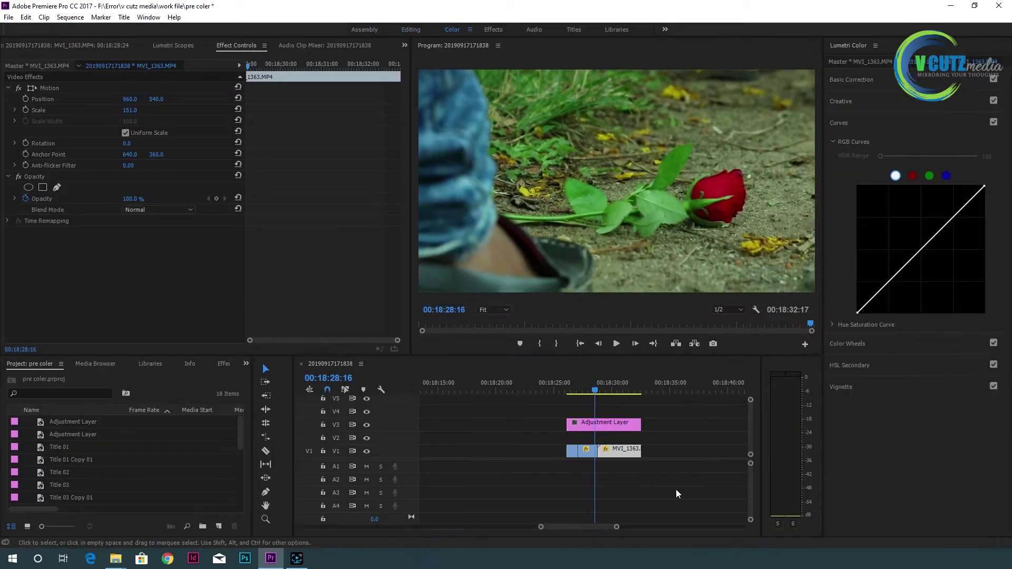
click(849, 103)
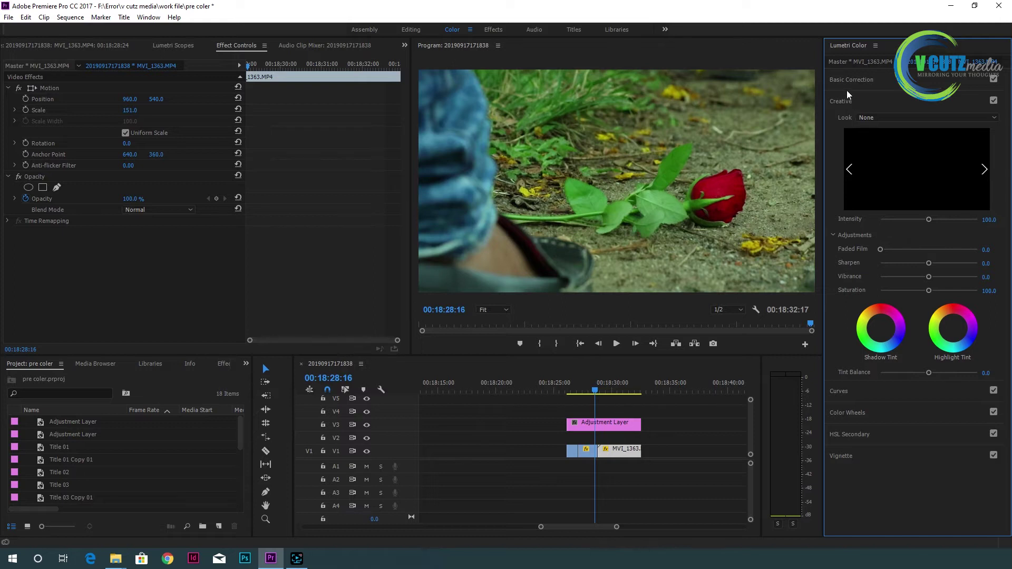
click(843, 391)
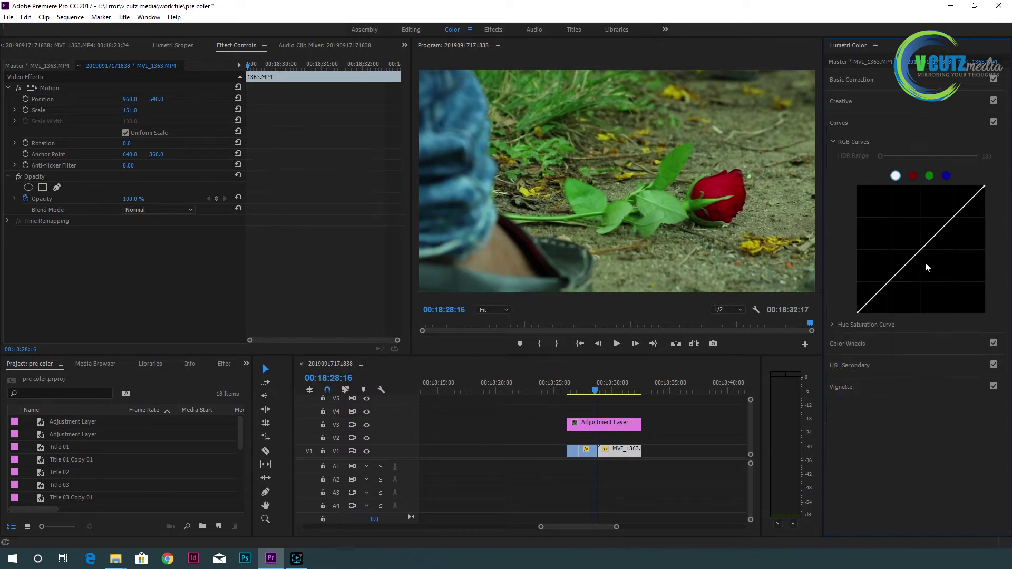
drag(920, 256, 914, 246)
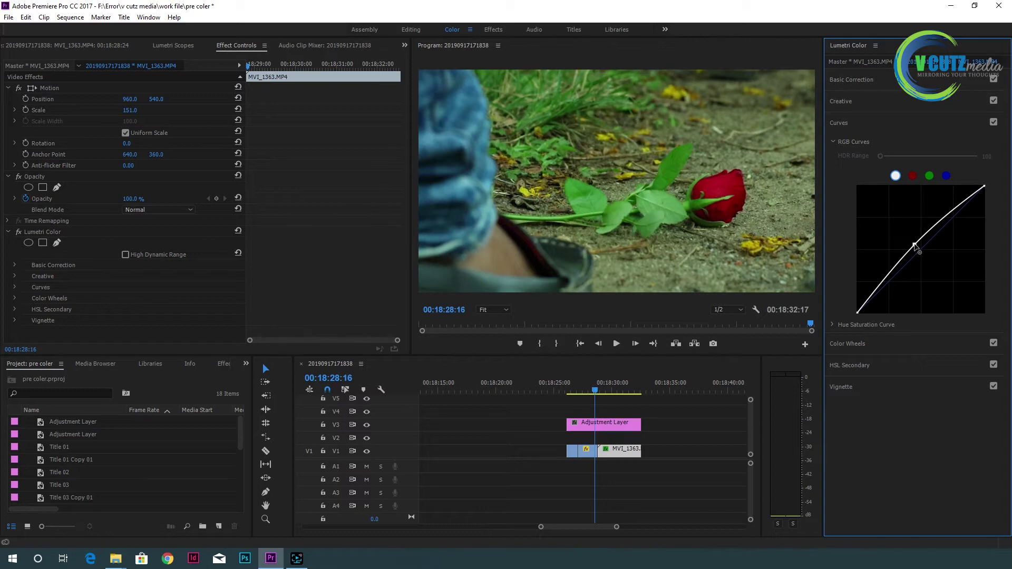
double_click(914, 246)
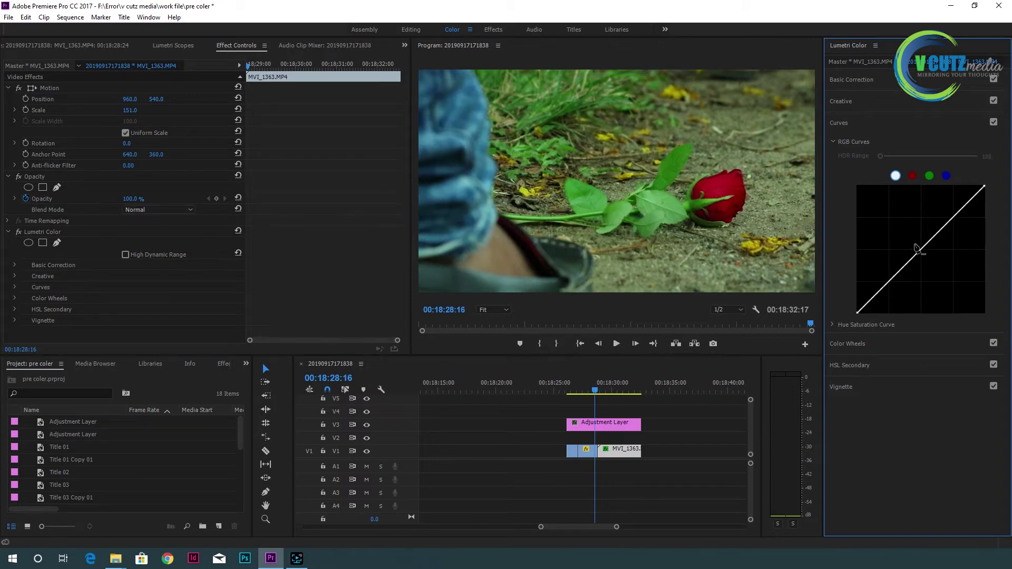
Step: Grade the Adjustment Layer with brighter RGB curve bends, then settle its midpoint near straight
click(597, 424)
double_click(598, 424)
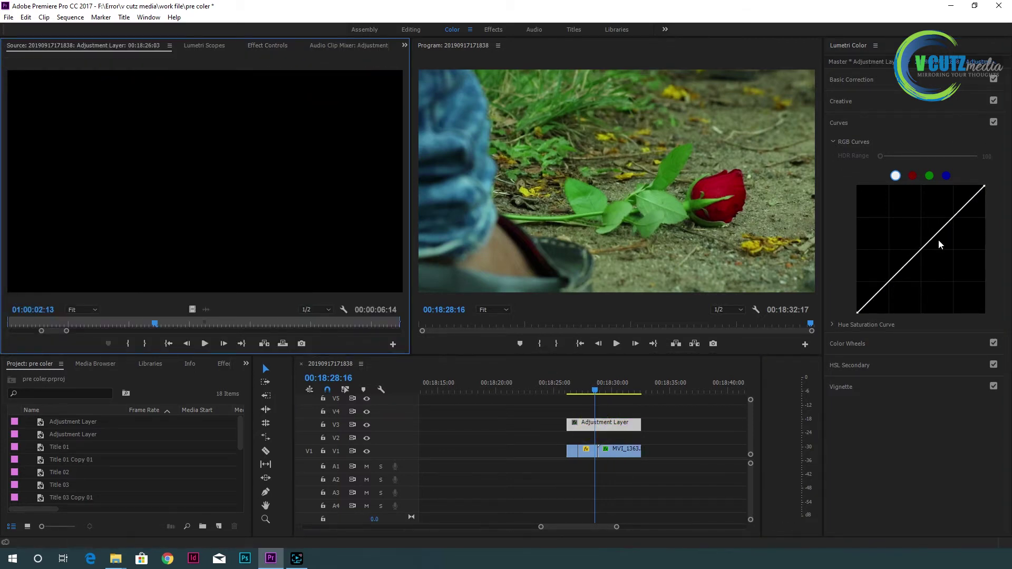
drag(926, 246, 913, 235)
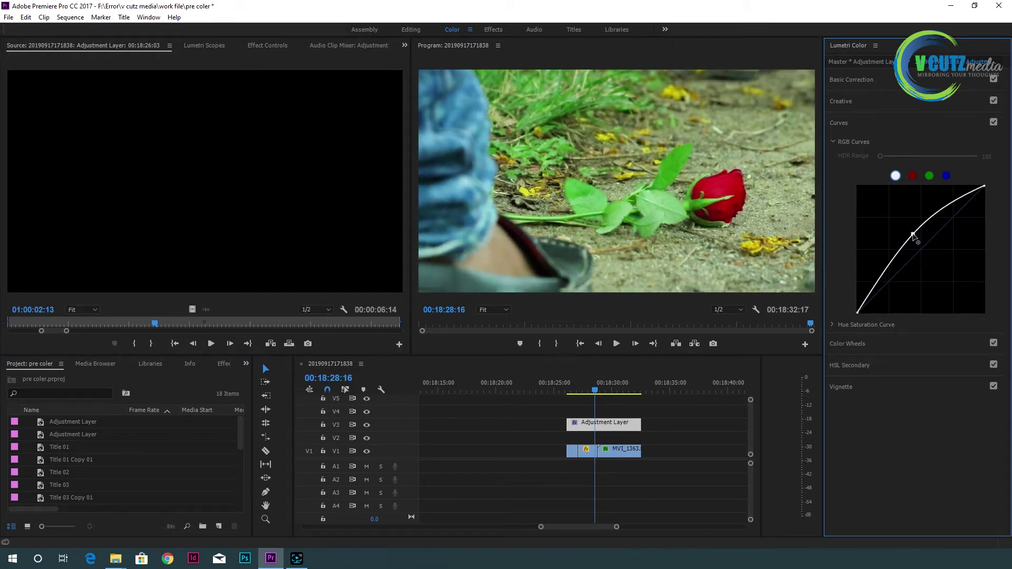
click(589, 388)
key(space)
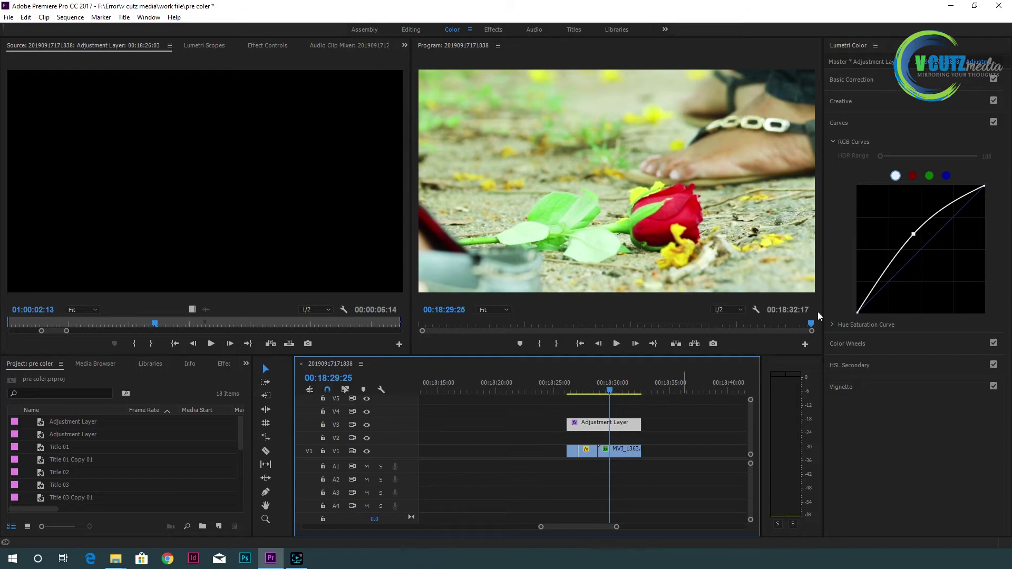
drag(914, 236, 919, 240)
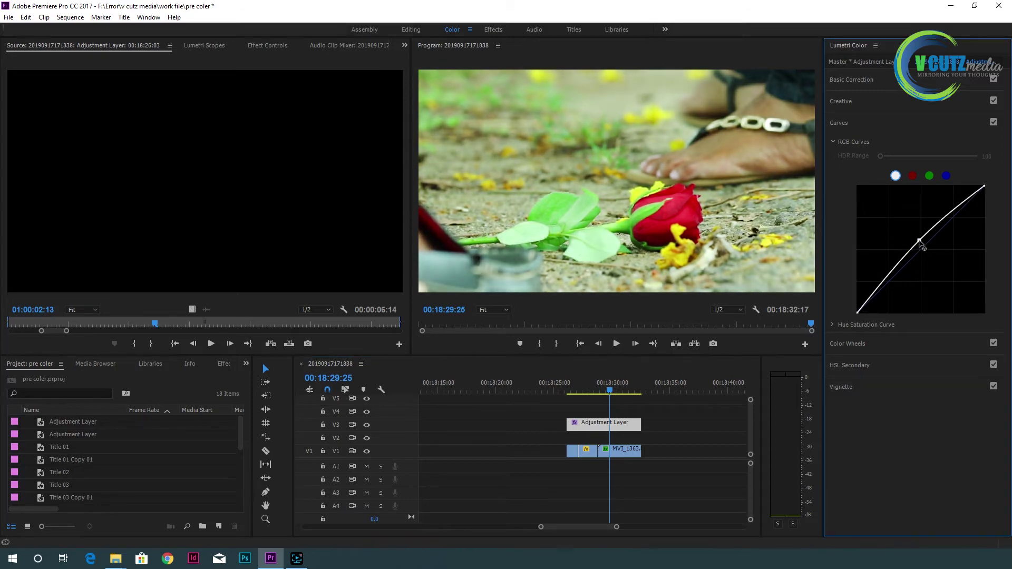
mouse_move(608, 391)
mouse_down()
mouse_move(574, 397)
mouse_move(610, 393)
mouse_up()
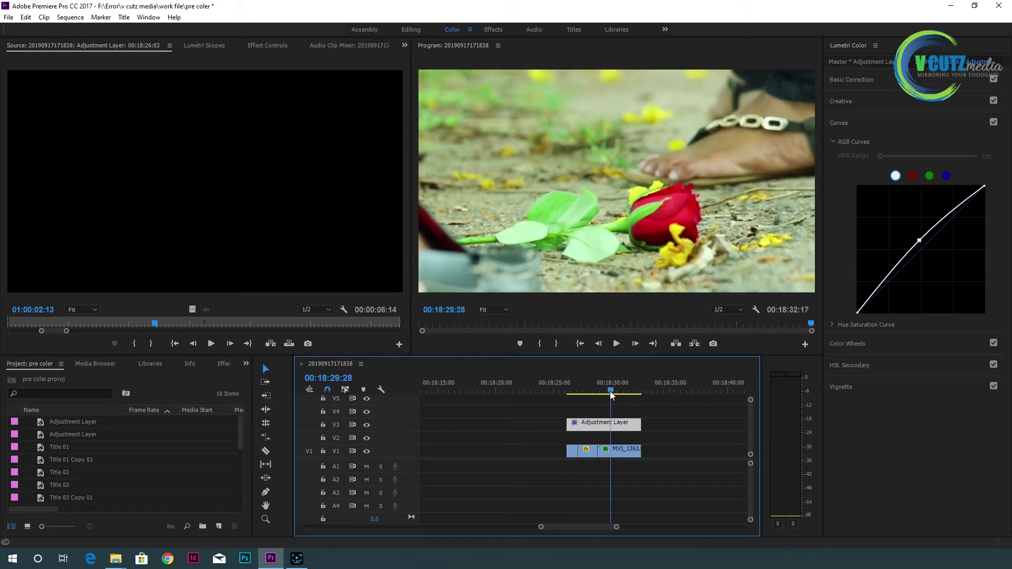
drag(920, 240, 923, 243)
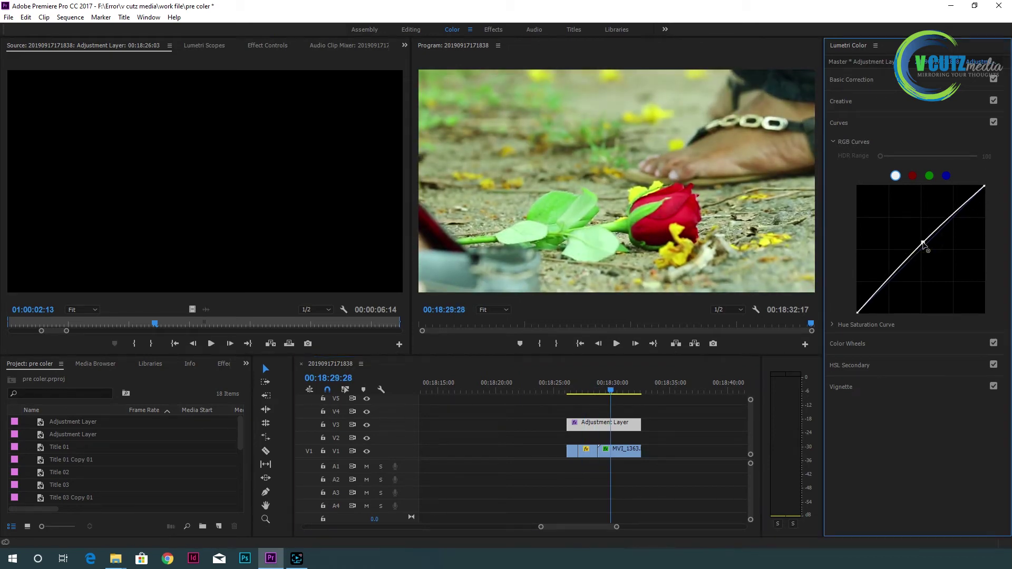
drag(611, 390, 596, 388)
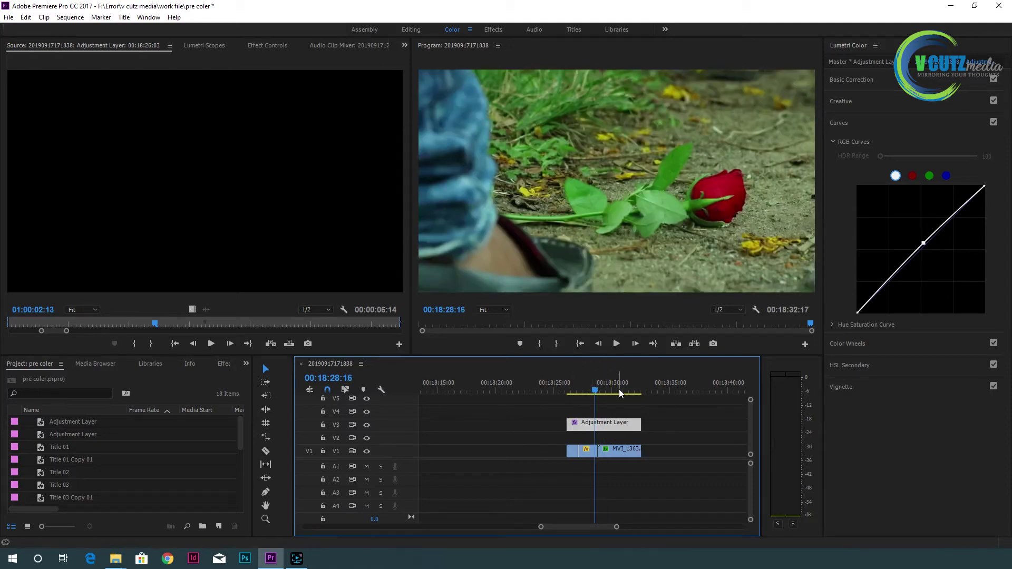
drag(615, 390, 621, 388)
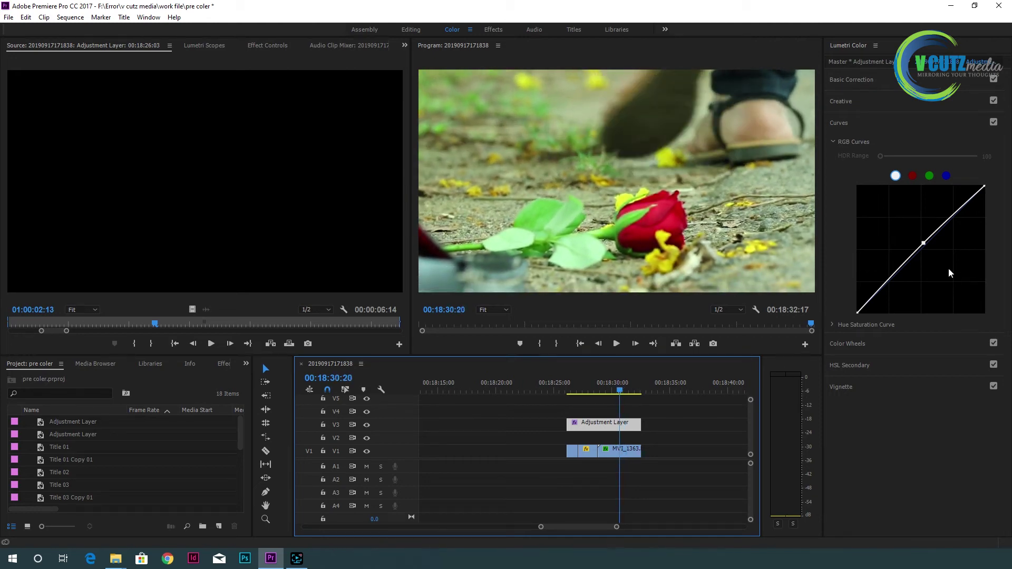
click(925, 246)
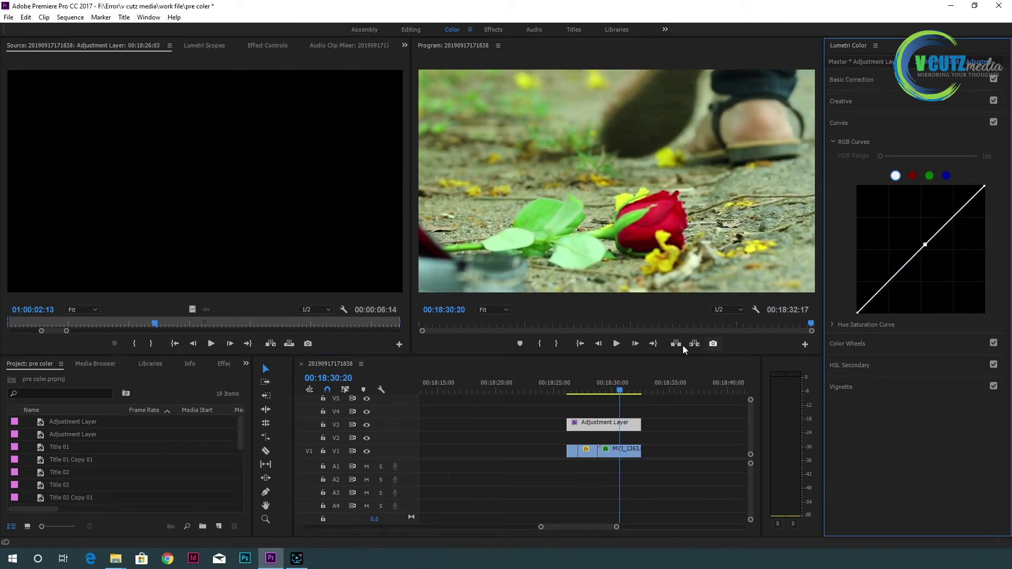
click(599, 391)
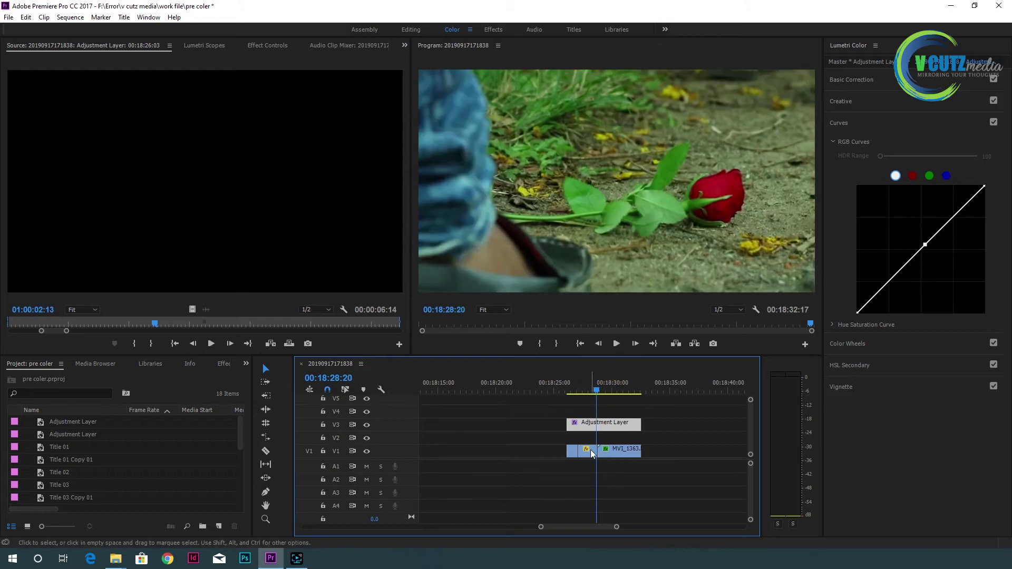
Step: Bend MVI_1361's RGB curve up, nudge the short first clip's curve up, and compare
double_click(591, 453)
drag(926, 251, 919, 243)
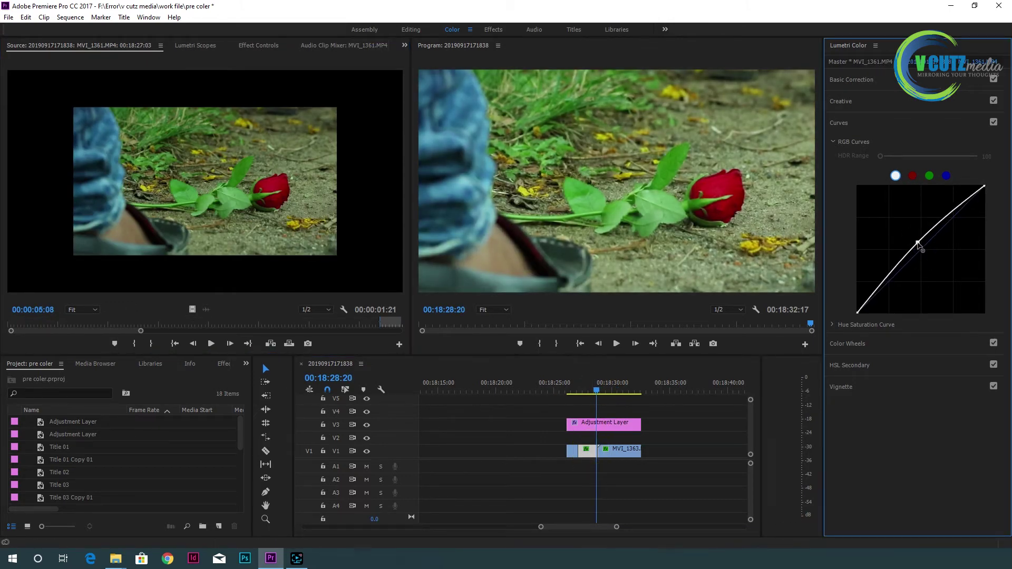
click(570, 392)
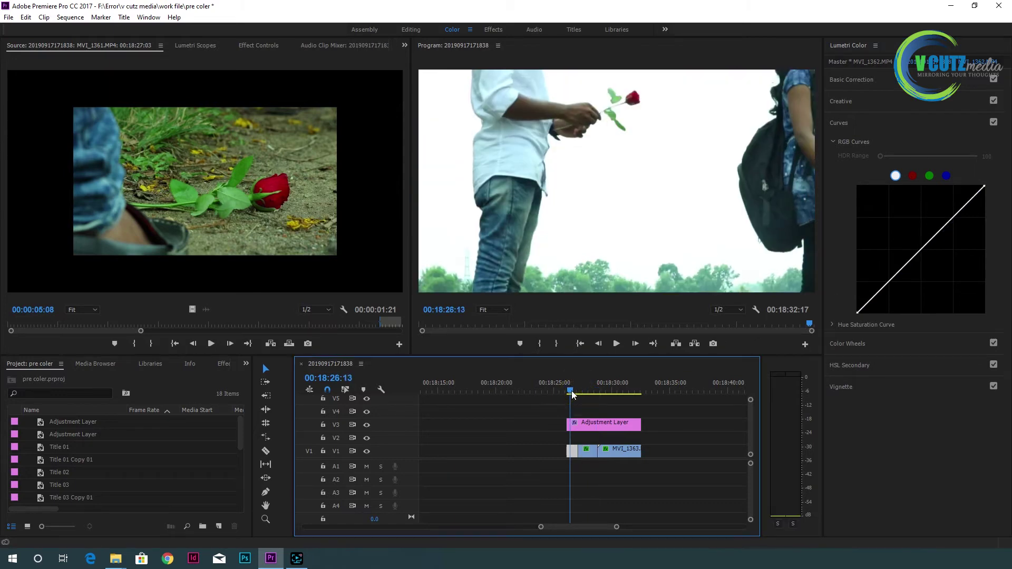
click(571, 451)
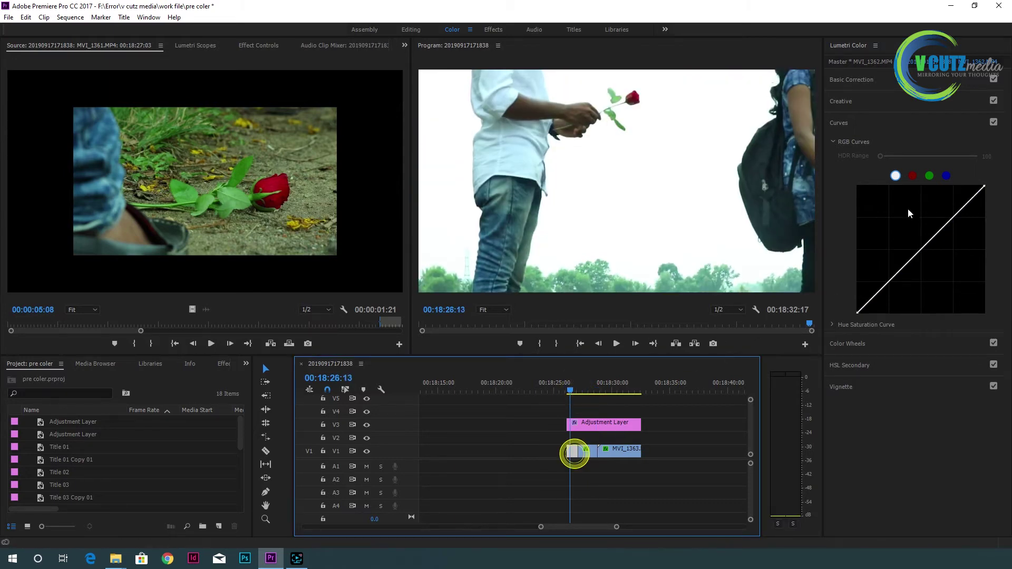
drag(920, 253, 921, 254)
key(space)
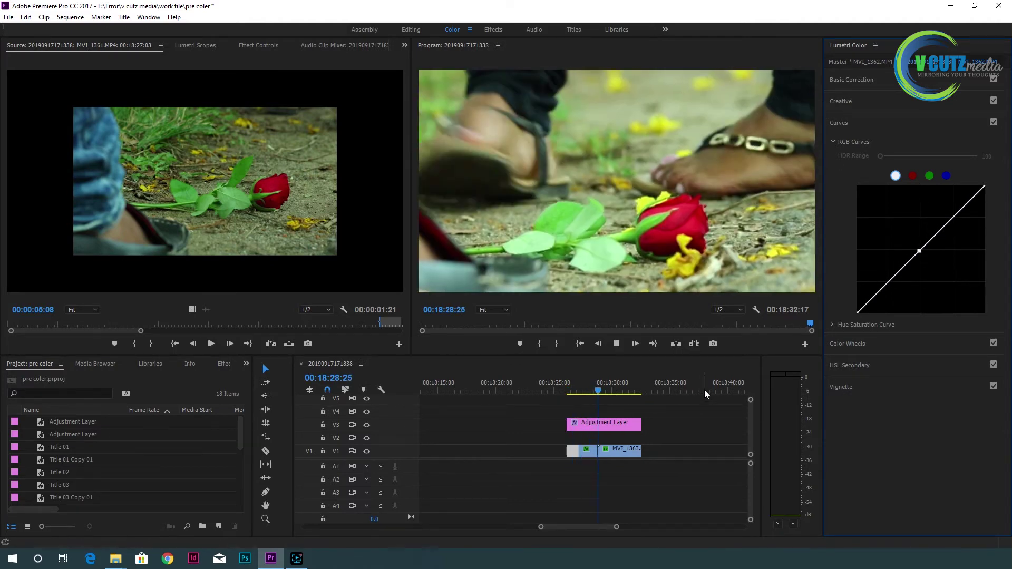
click(614, 426)
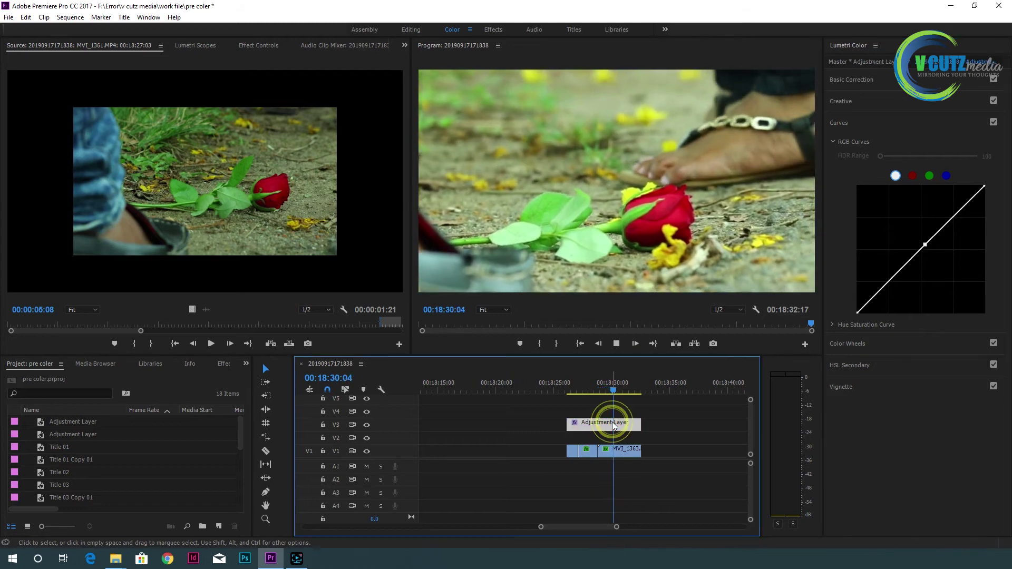
Step: Raise the adjustment layer's Vibrance to 84.8 and Saturation to about 104.3
click(850, 345)
click(840, 103)
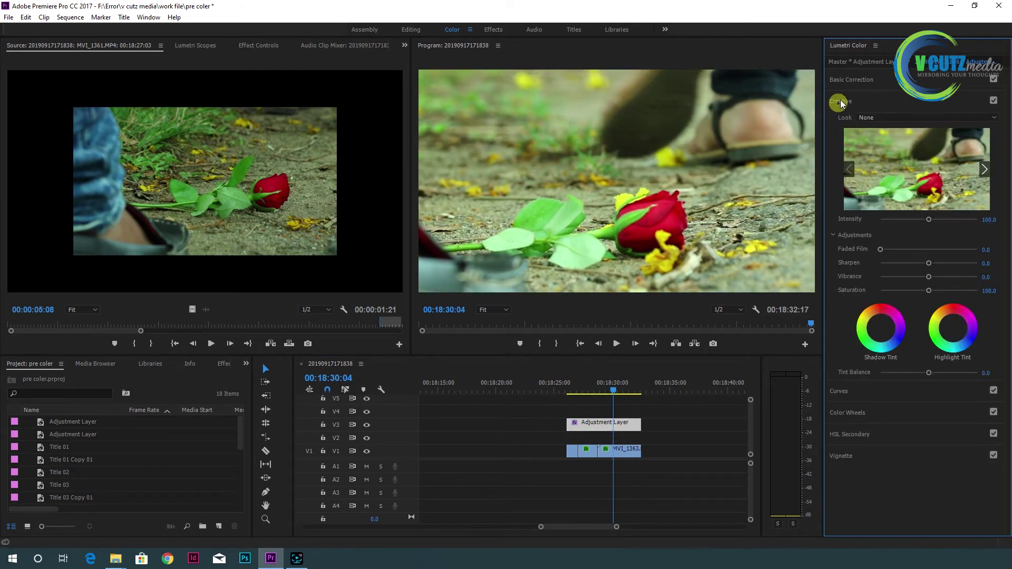
drag(931, 280, 953, 282)
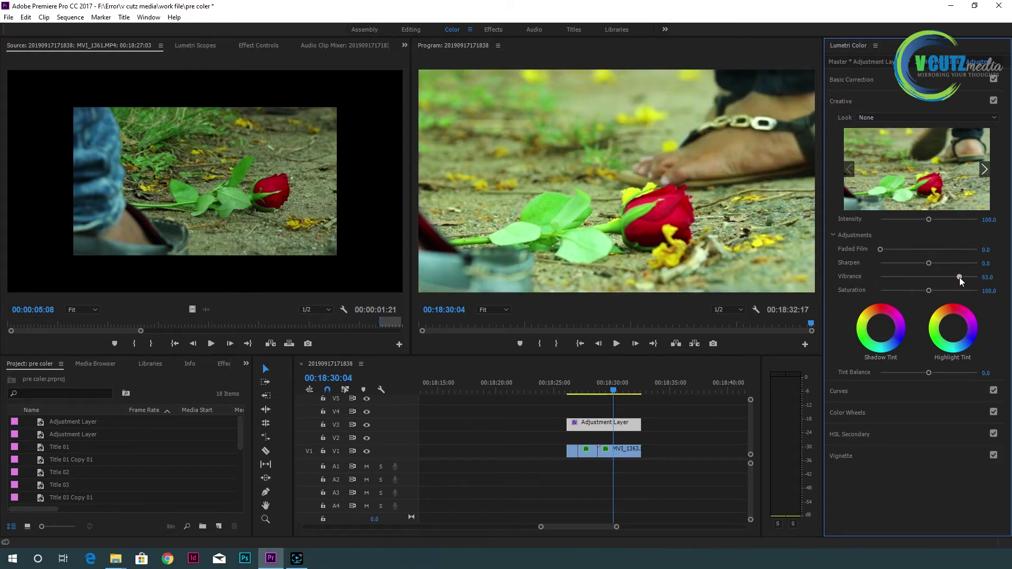
drag(960, 281, 972, 284)
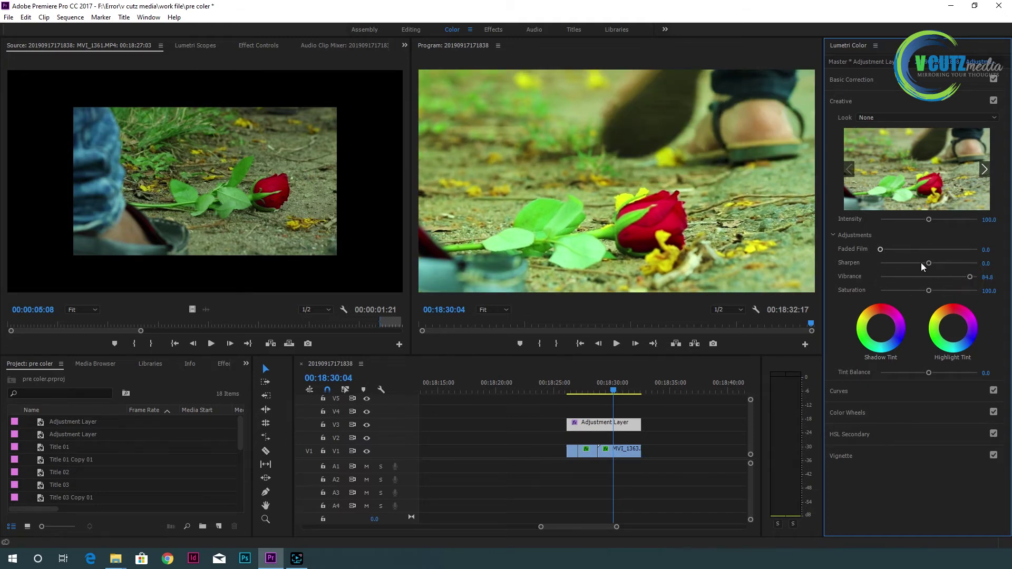
drag(928, 291, 931, 291)
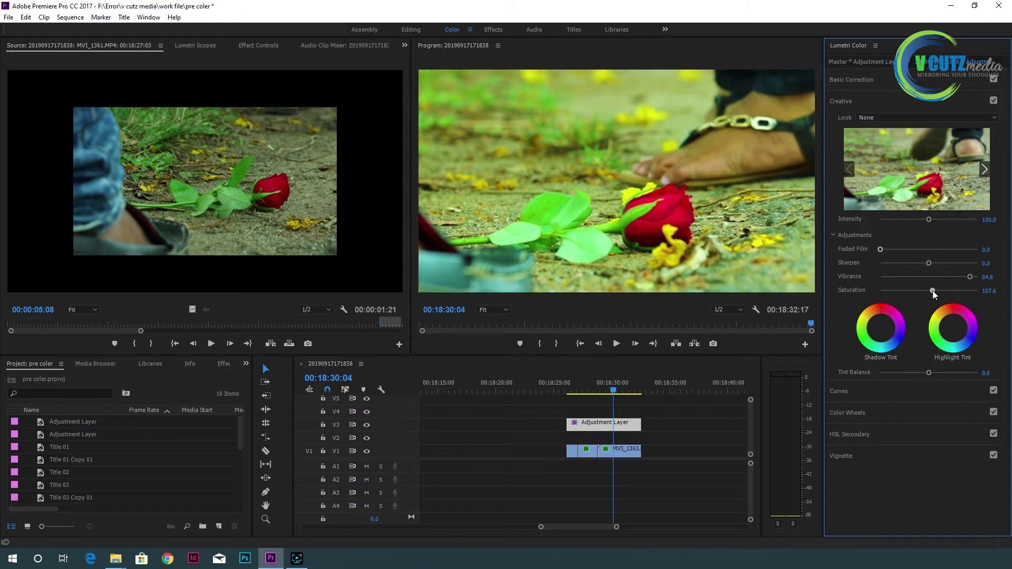
Step: Warm the shadow tint, tint highlights slightly, and lower Saturation to 96.7 while previewing
drag(898, 331, 892, 324)
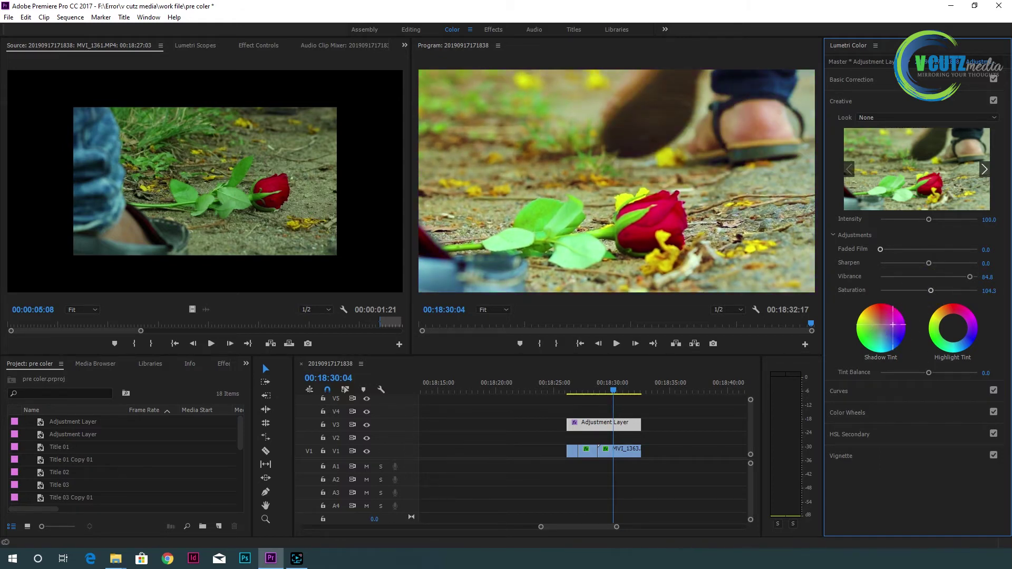
click(953, 327)
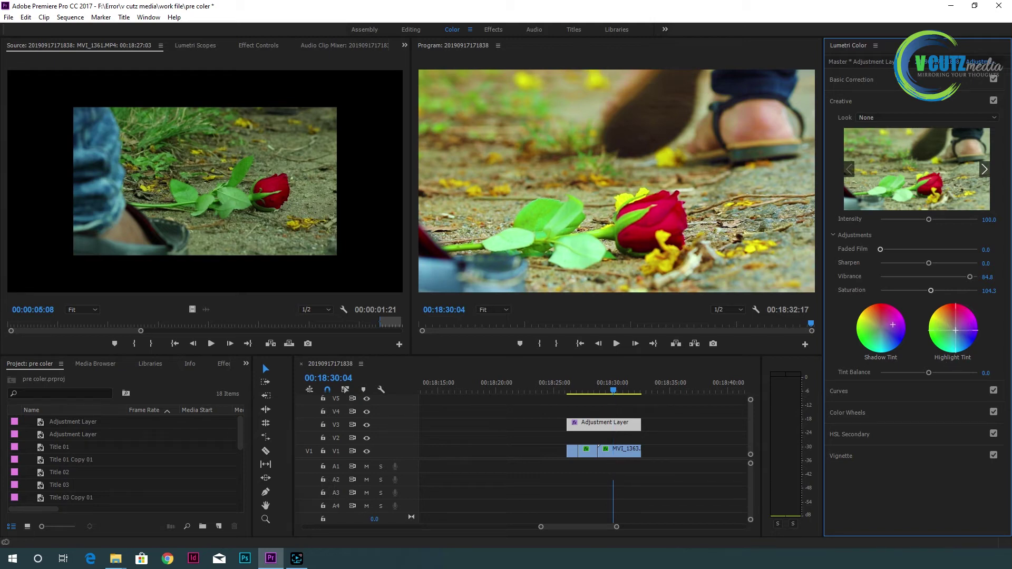
mouse_move(612, 393)
mouse_down()
mouse_move(588, 395)
mouse_move(605, 397)
mouse_up()
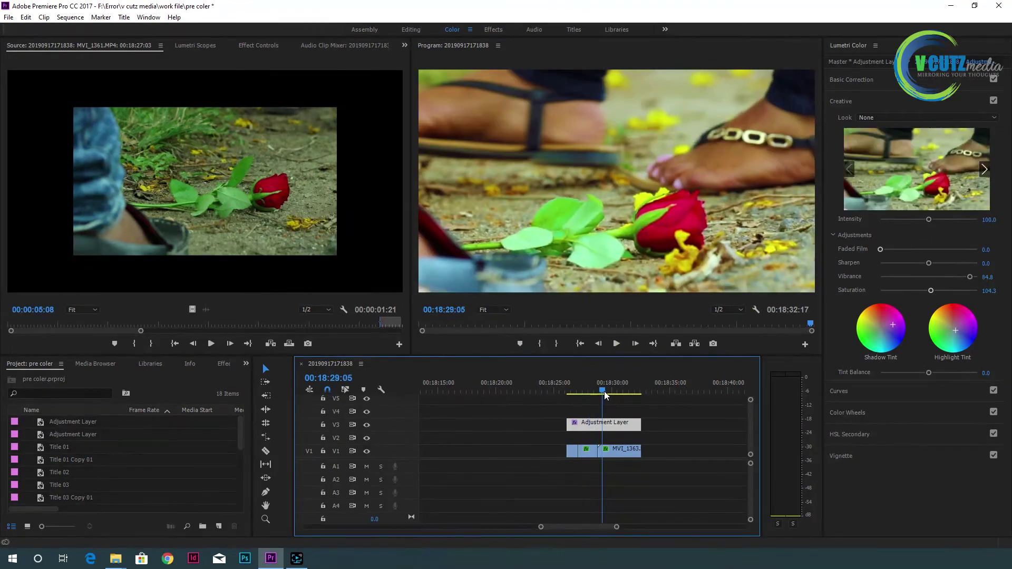
click(960, 333)
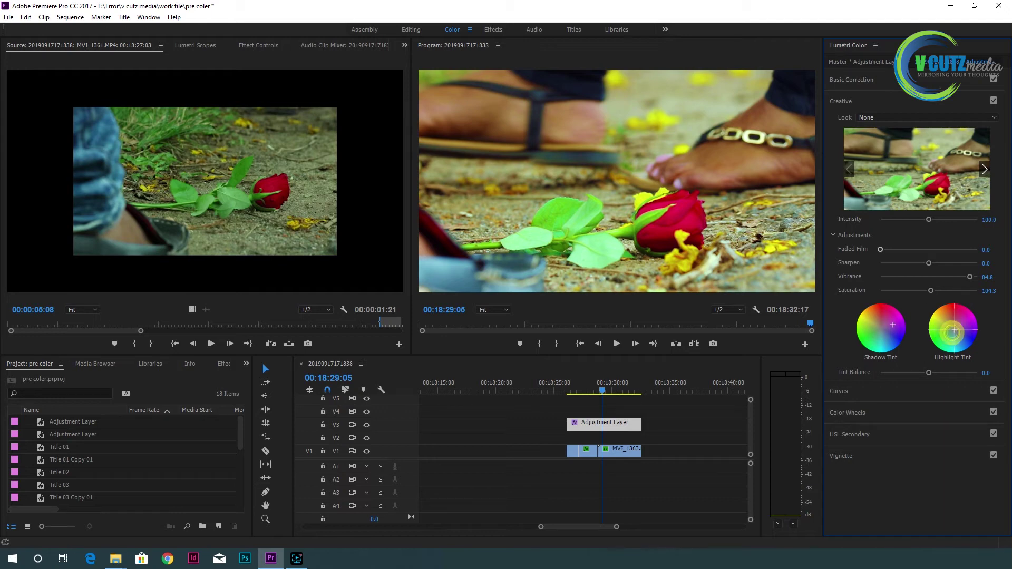
drag(934, 295, 929, 294)
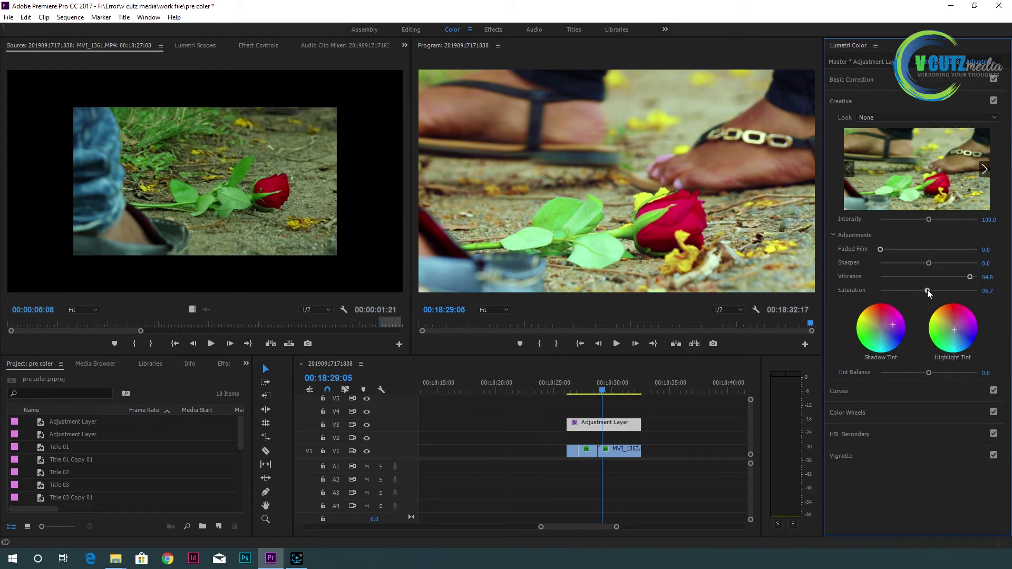
mouse_move(614, 378)
mouse_down()
mouse_move(567, 395)
mouse_move(607, 388)
mouse_move(592, 394)
mouse_up()
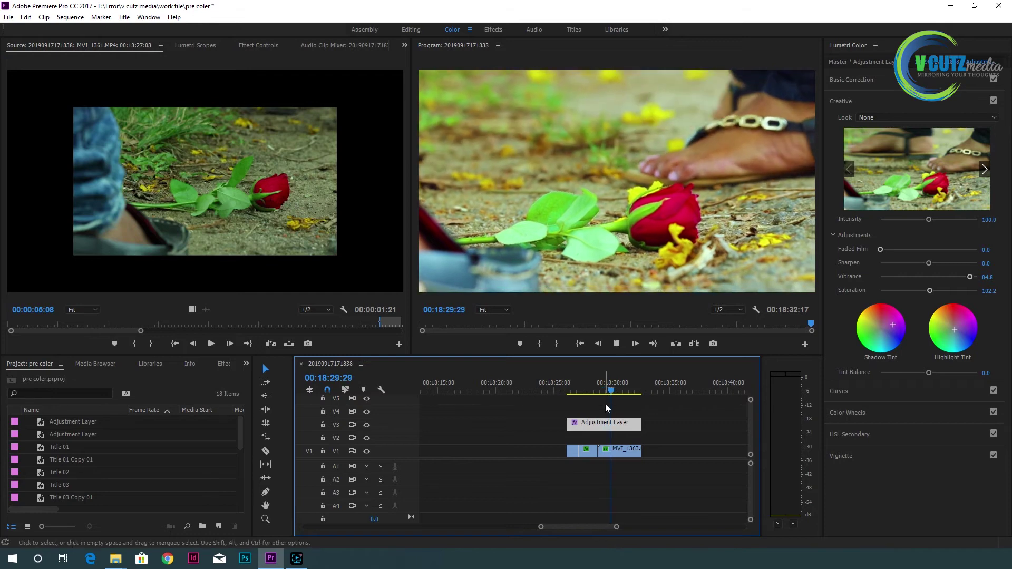
Step: Reframe MVI_1361 on V1 to Scale 173 and Position 825, 561 to tighten on the rose
drag(597, 390, 591, 389)
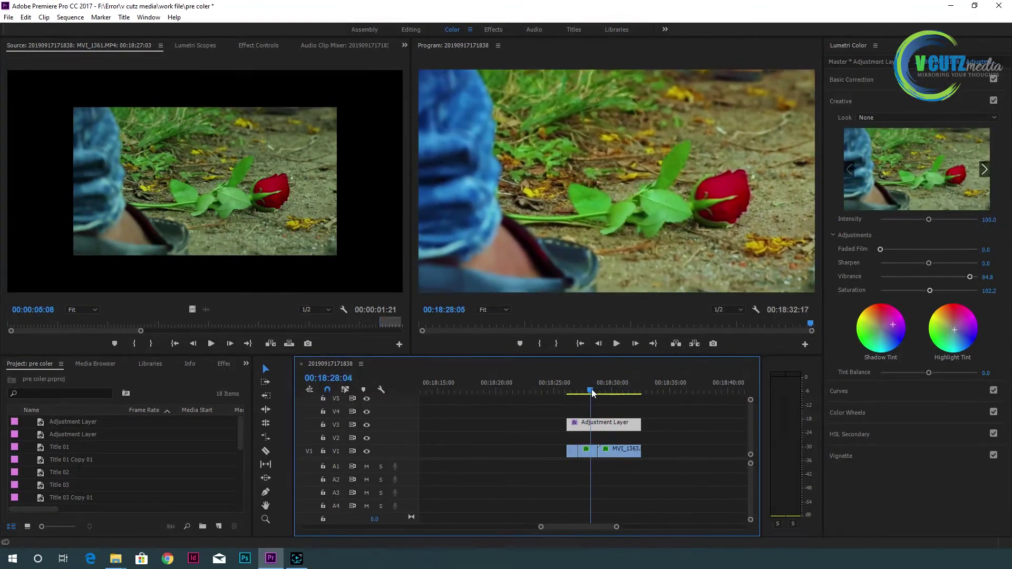
click(592, 453)
double_click(592, 452)
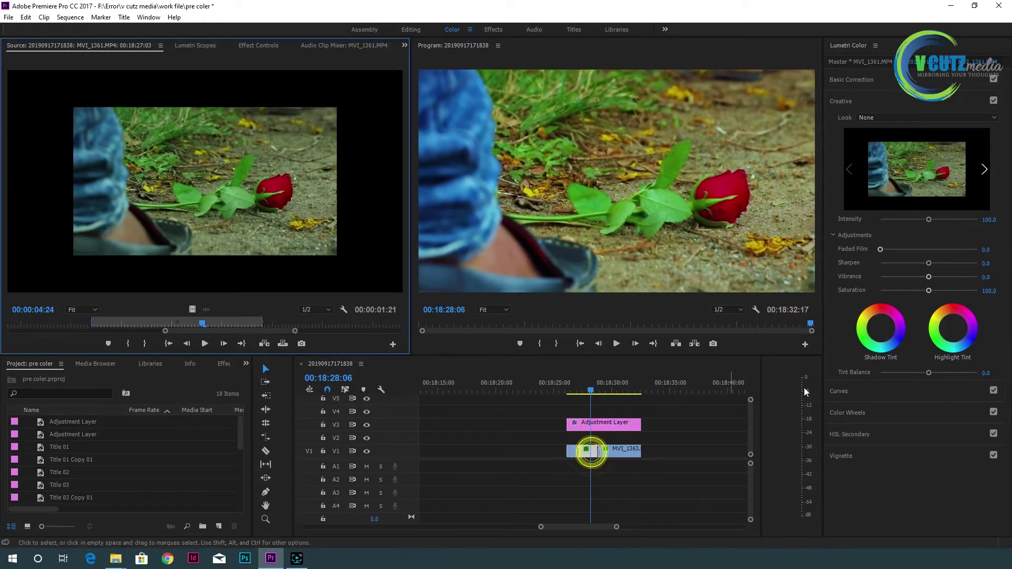
click(247, 46)
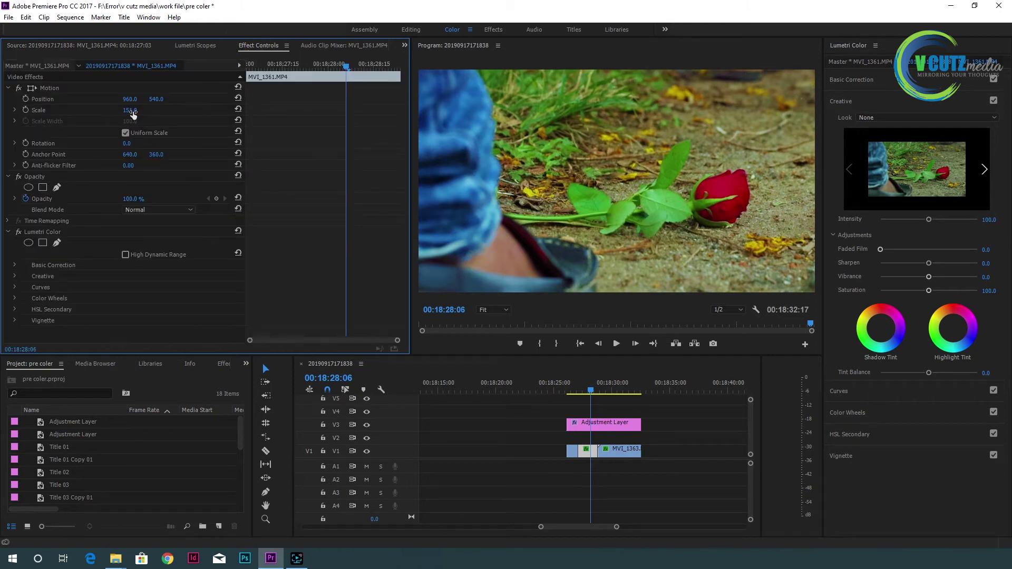
mouse_move(130, 110)
mouse_down()
mouse_move(165, 99)
mouse_move(44, 100)
mouse_up()
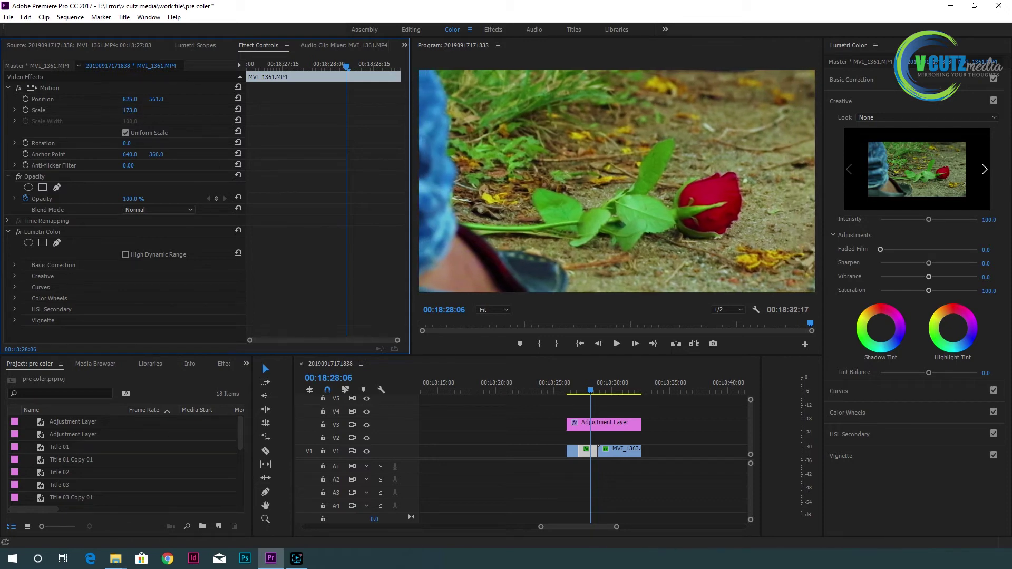
Step: Play back the reframed rose clips, scrubbing between earlier and later footage
key(space)
click(567, 390)
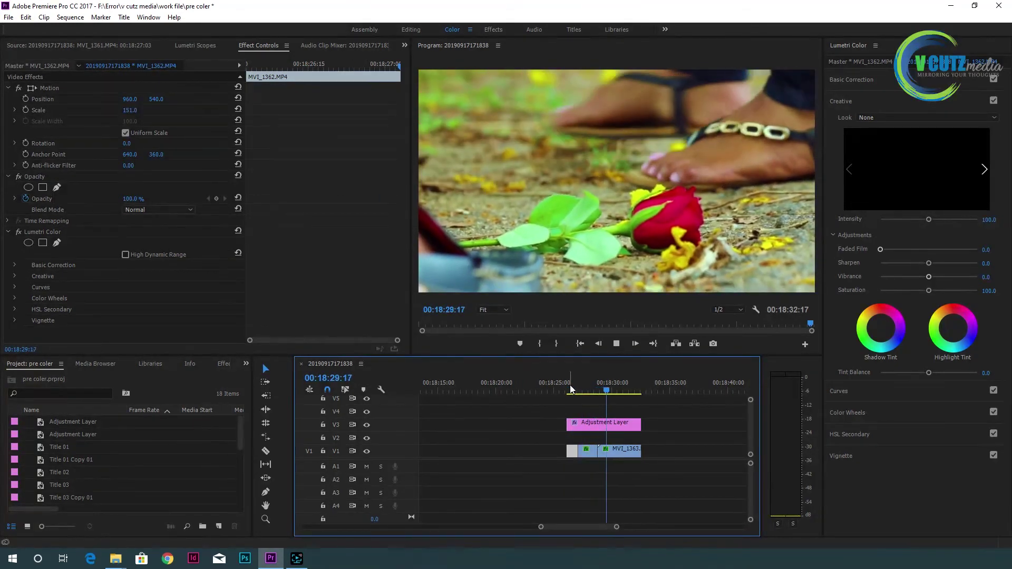
mouse_move(594, 390)
mouse_down()
mouse_move(577, 390)
mouse_move(599, 390)
mouse_up()
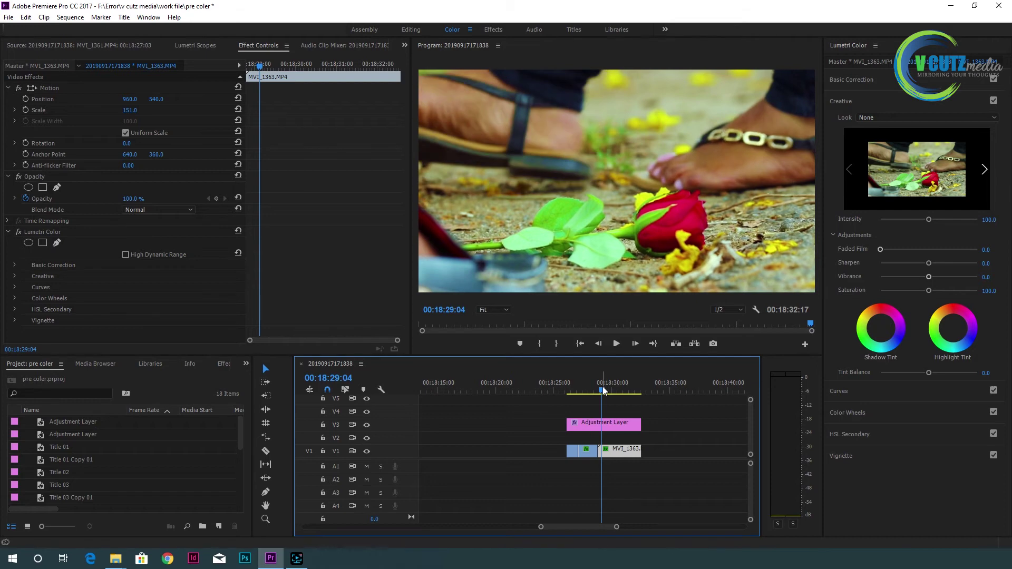
drag(599, 390, 617, 390)
scroll(617, 391, up, 3)
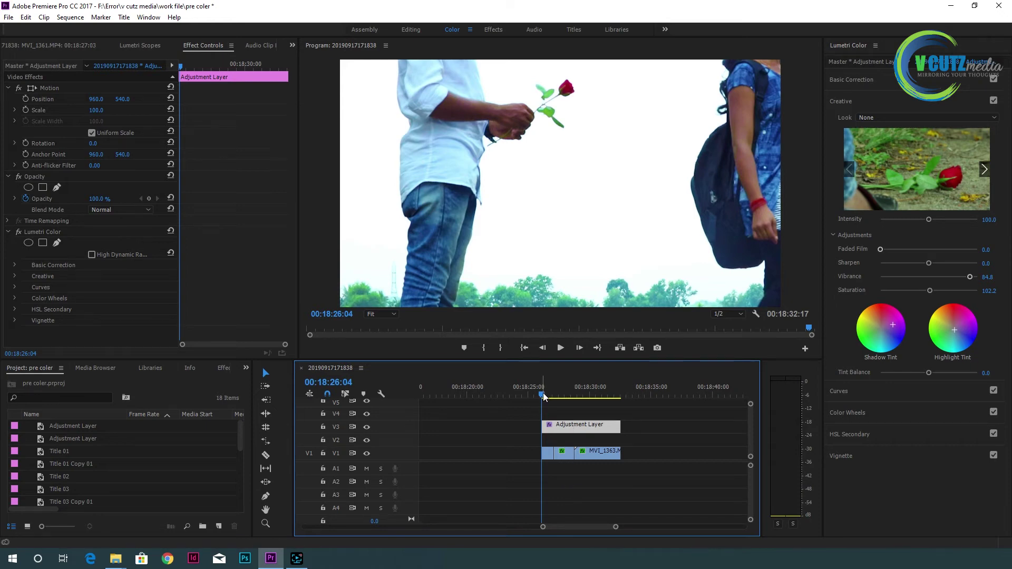
key(space)
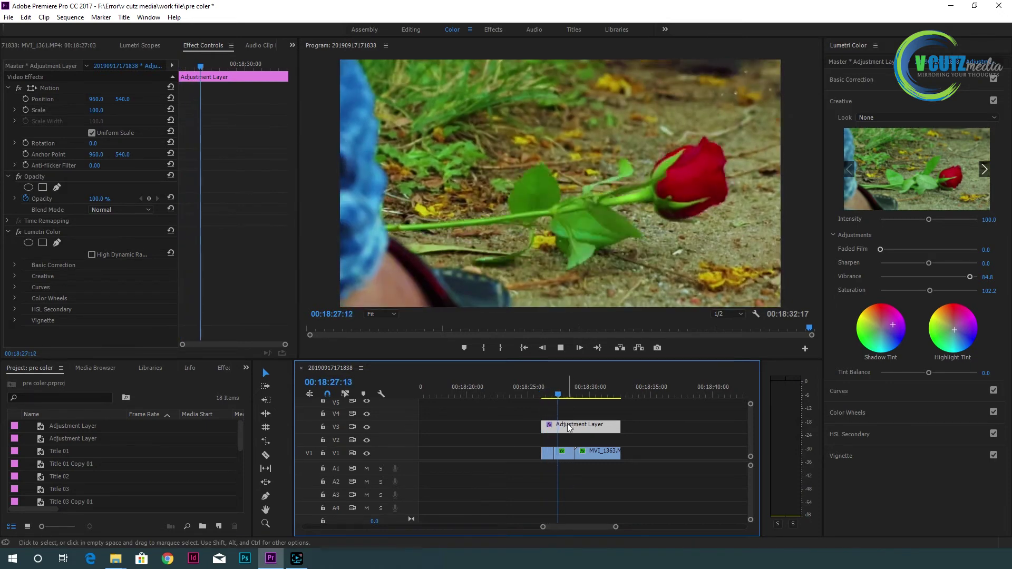
drag(585, 426, 664, 426)
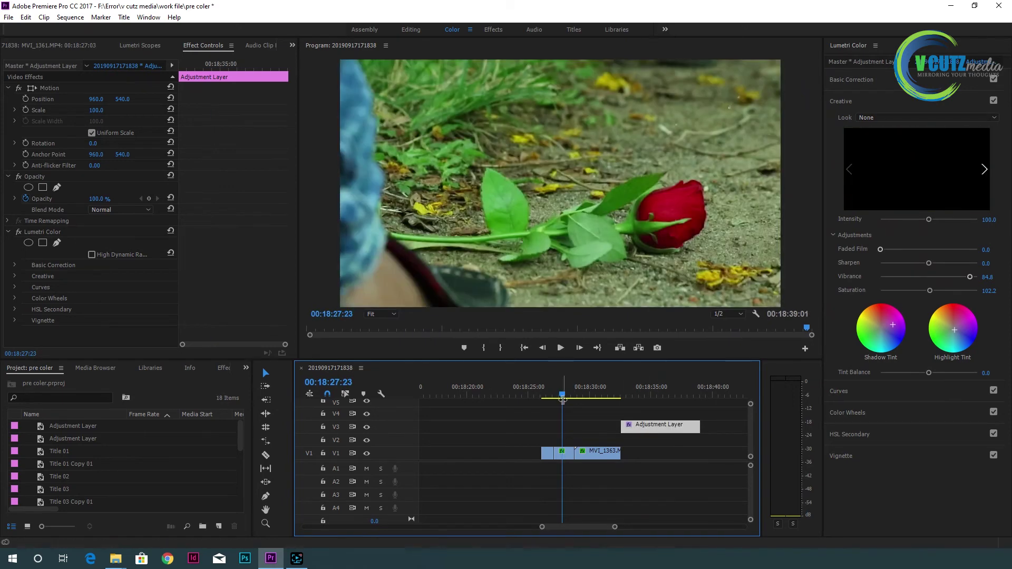
click(542, 392)
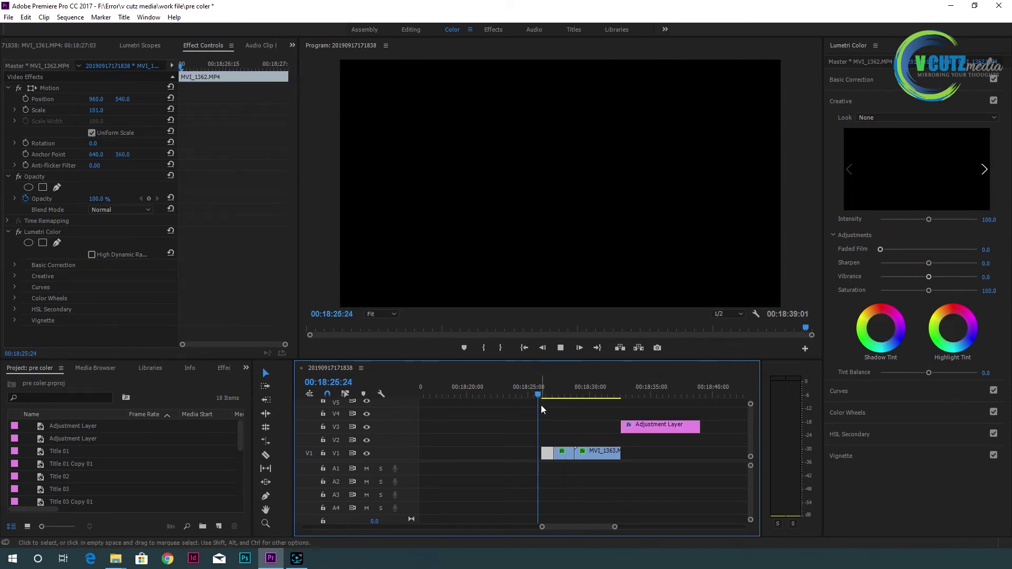
key(space)
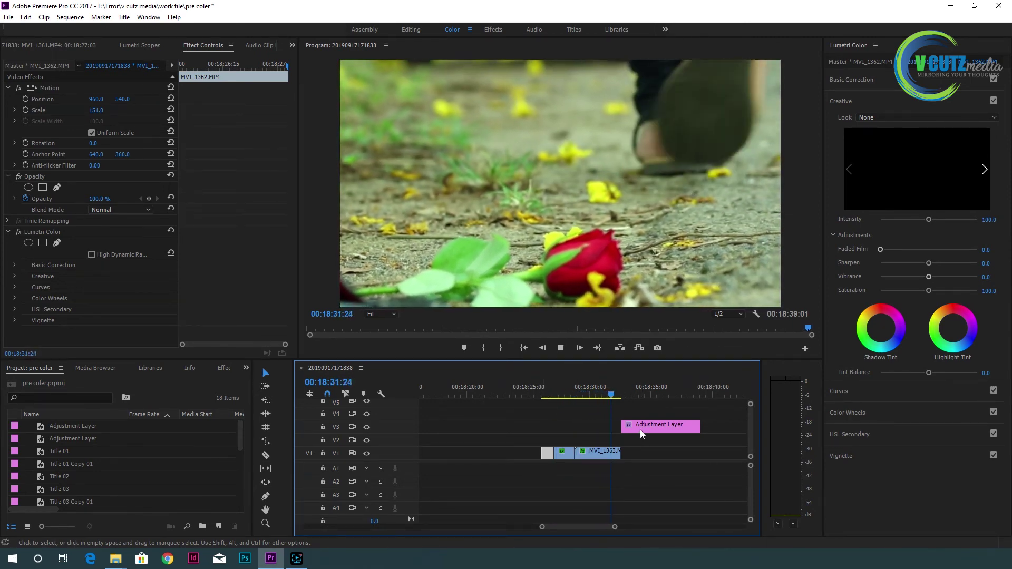
click(647, 427)
drag(647, 426, 567, 426)
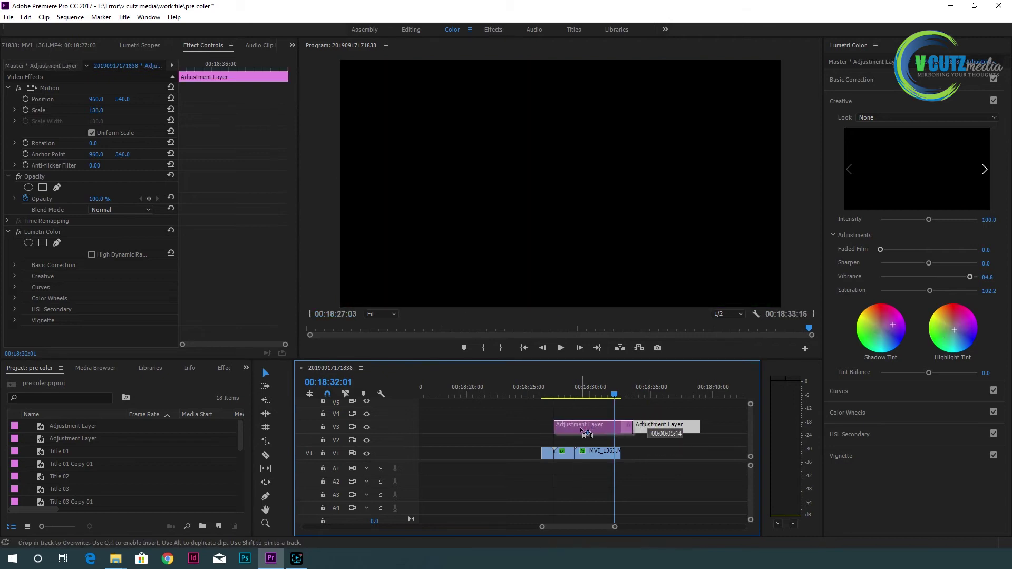
click(542, 387)
key(space)
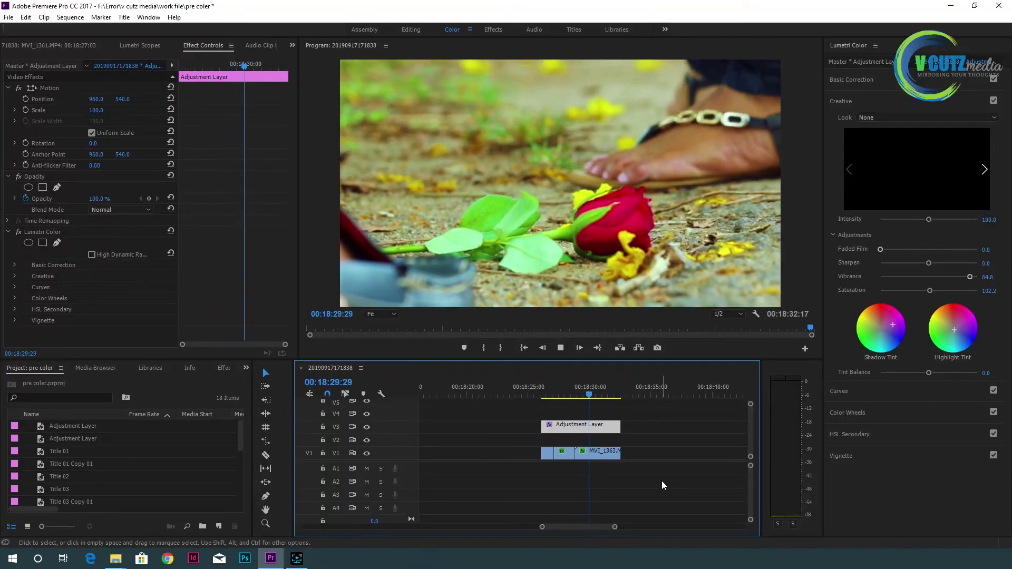
key(space)
alt+scroll(661, 481, up, 2)
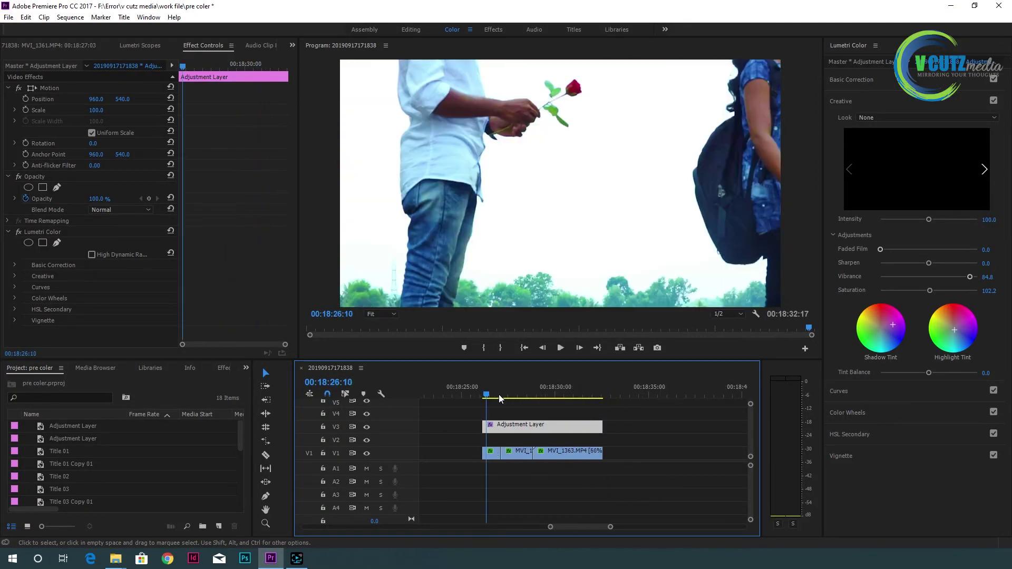
click(513, 394)
drag(514, 394, 534, 394)
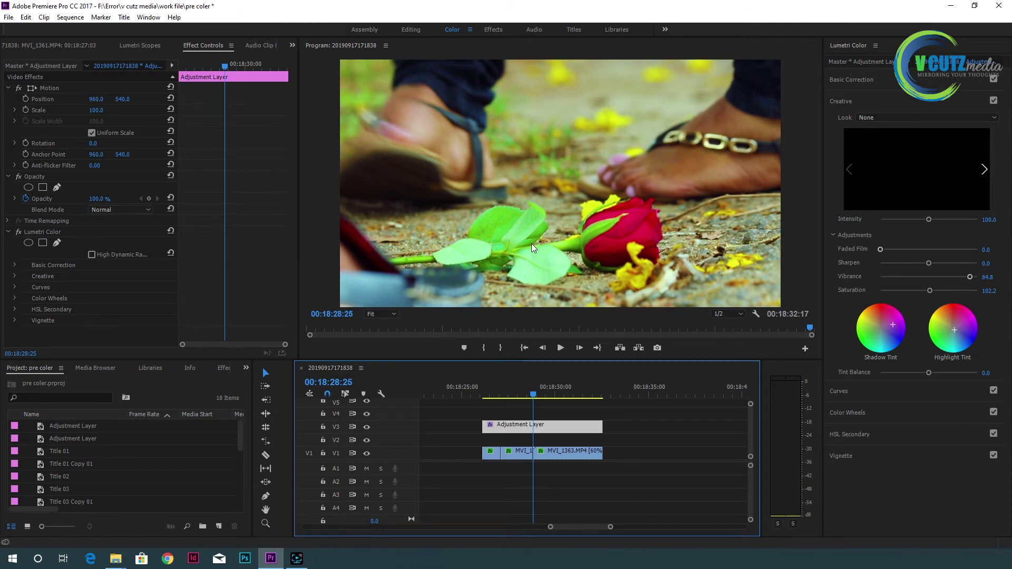
click(534, 393)
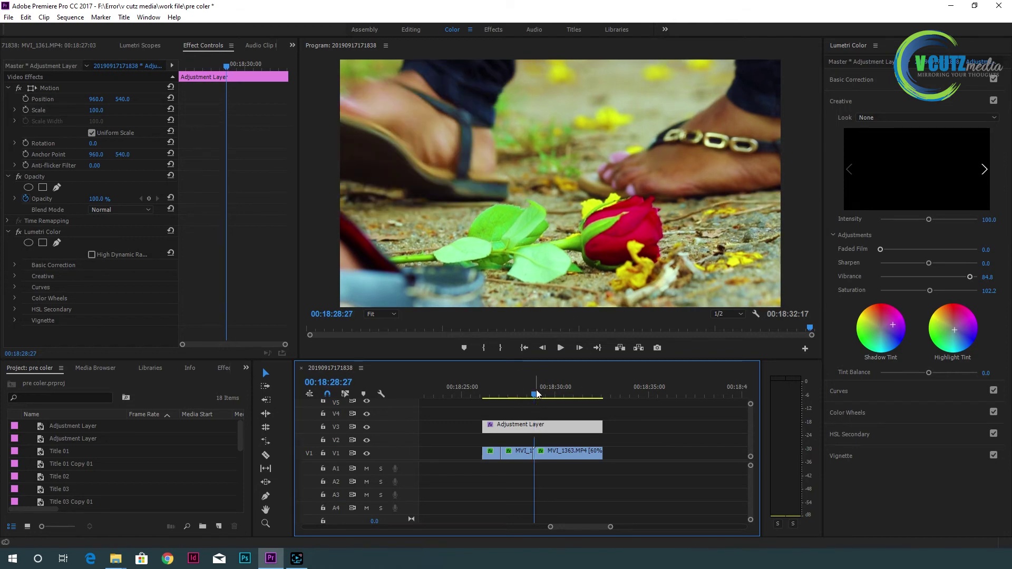
Step: Create a new still title named Title 04 in the Legacy Titler
click(124, 17)
click(136, 45)
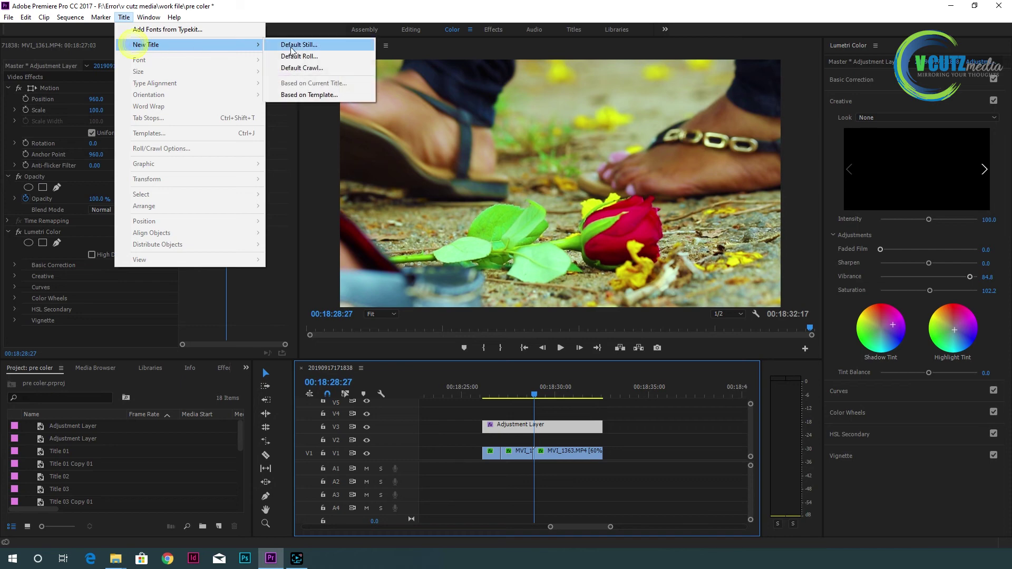
click(293, 46)
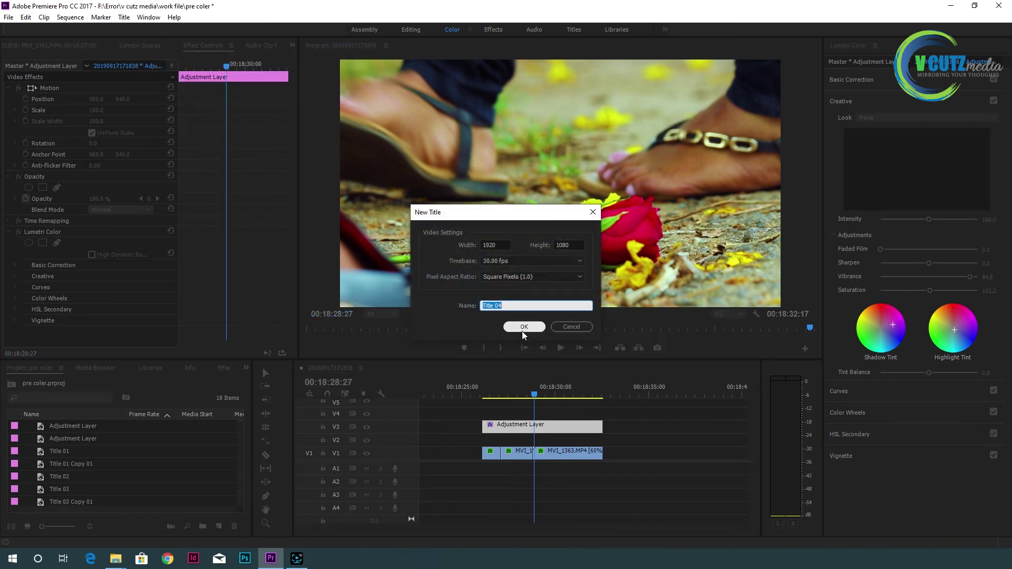
click(523, 327)
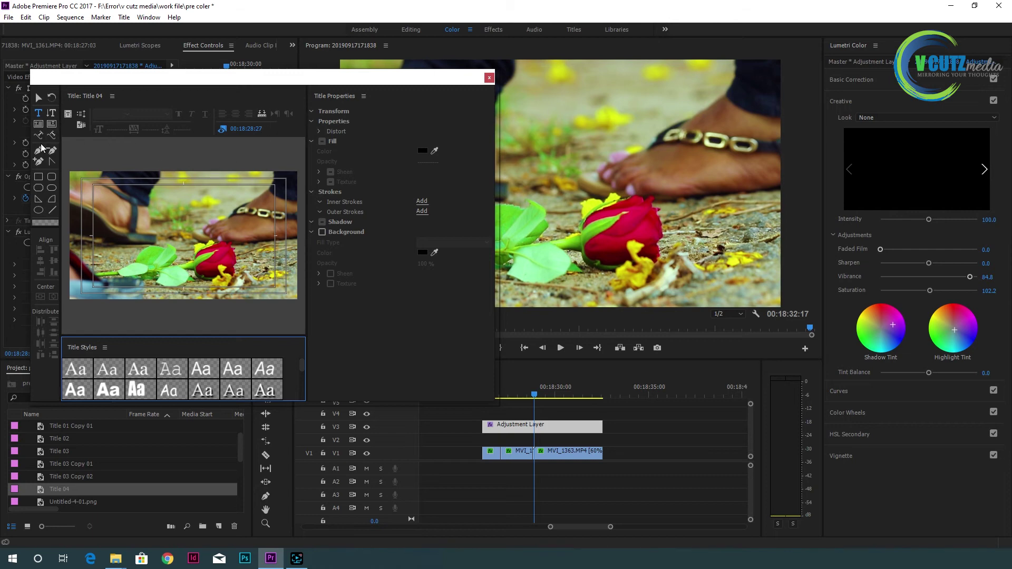
Step: Draw a rectangle across the top of the frame and fill it black
click(39, 174)
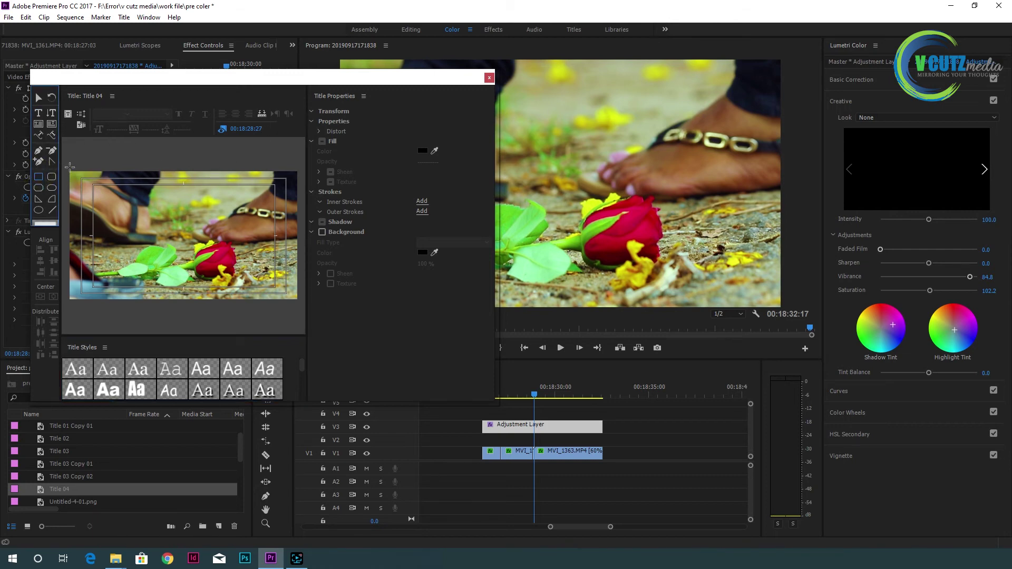
drag(69, 167, 297, 191)
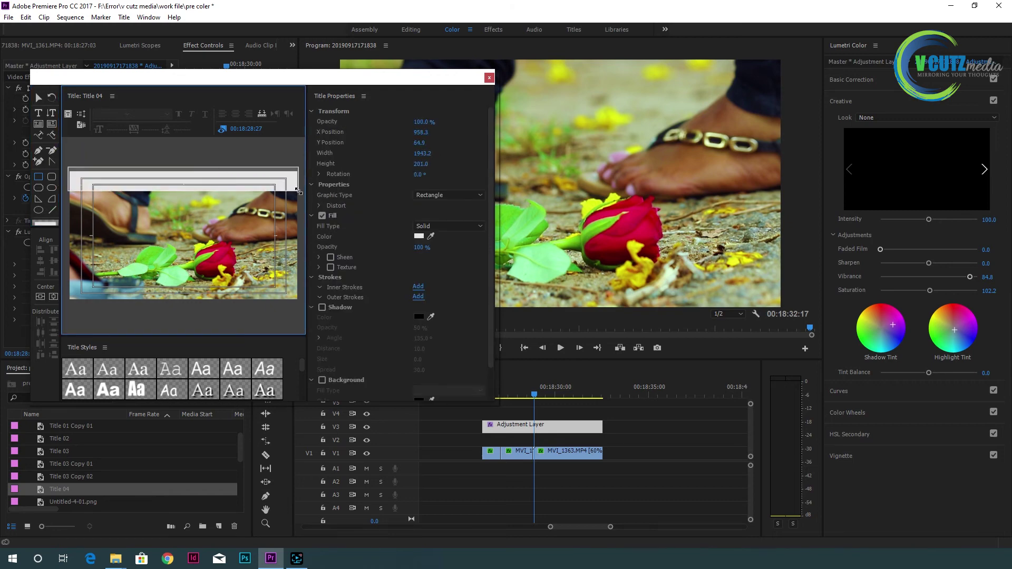
click(419, 237)
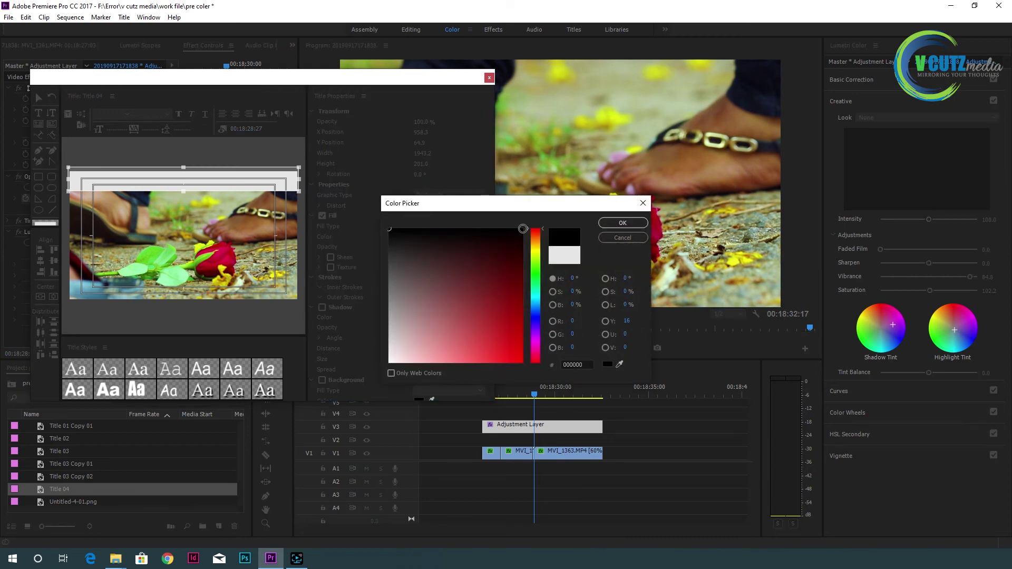
click(615, 225)
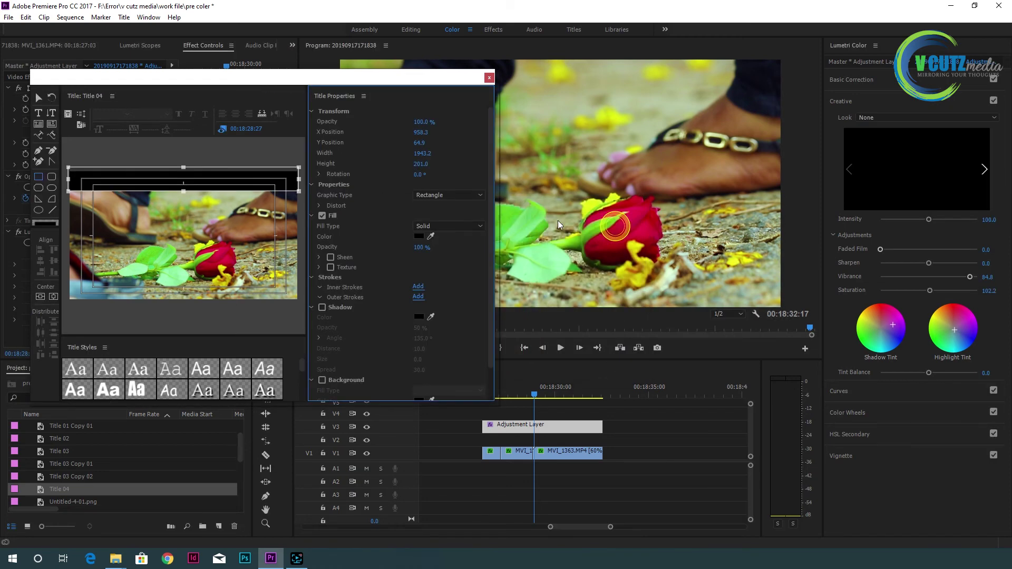
Step: Duplicate the black bar to the bottom of the frame, reselect the top bar, and close the Titler
click(39, 98)
click(219, 183)
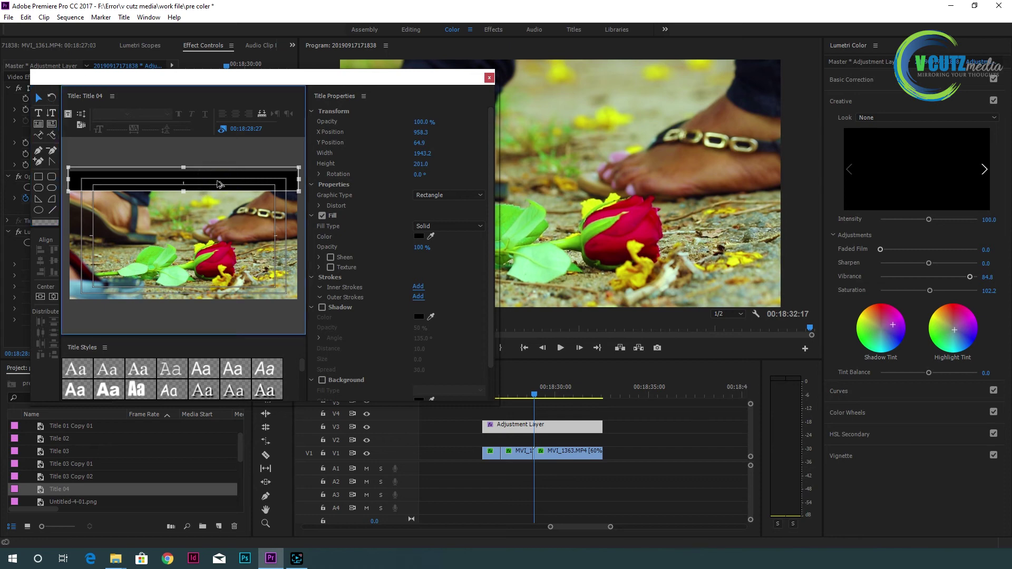
drag(219, 182, 216, 295)
click(178, 178)
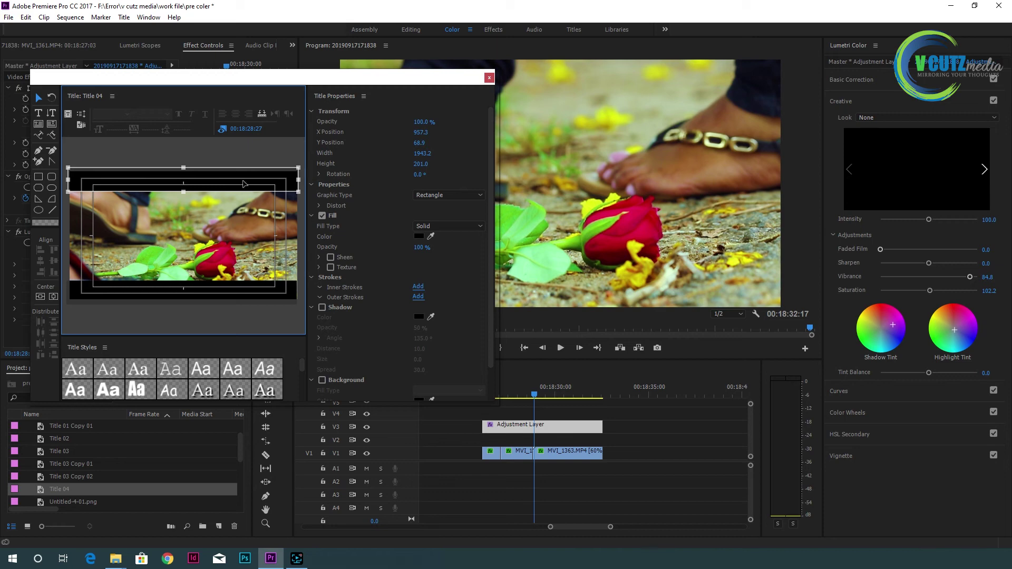
click(488, 79)
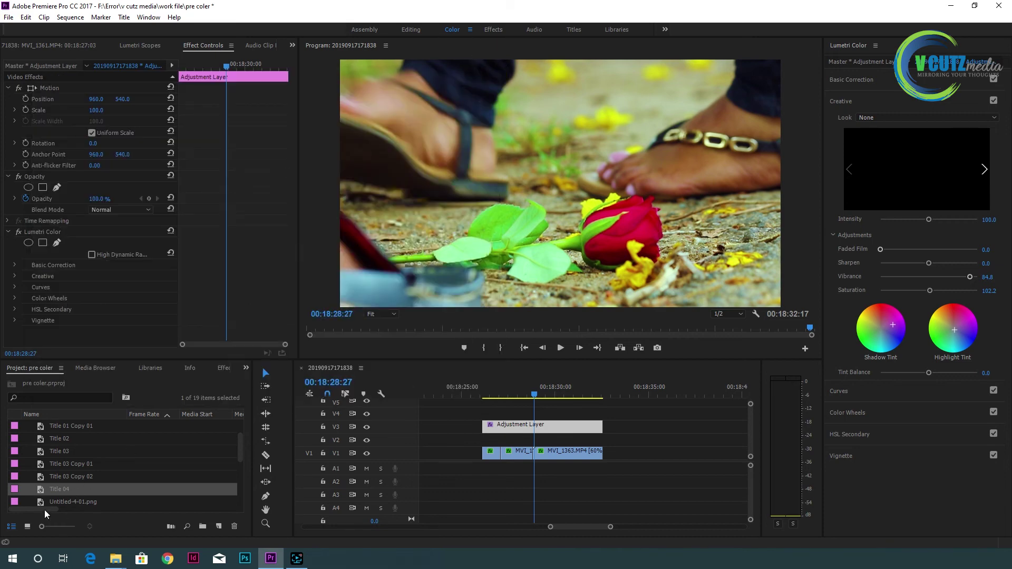
Step: Place Title 04 on V4 above the Adjustment Layer, extend it to match, and preview the letterbox
drag(43, 489, 481, 445)
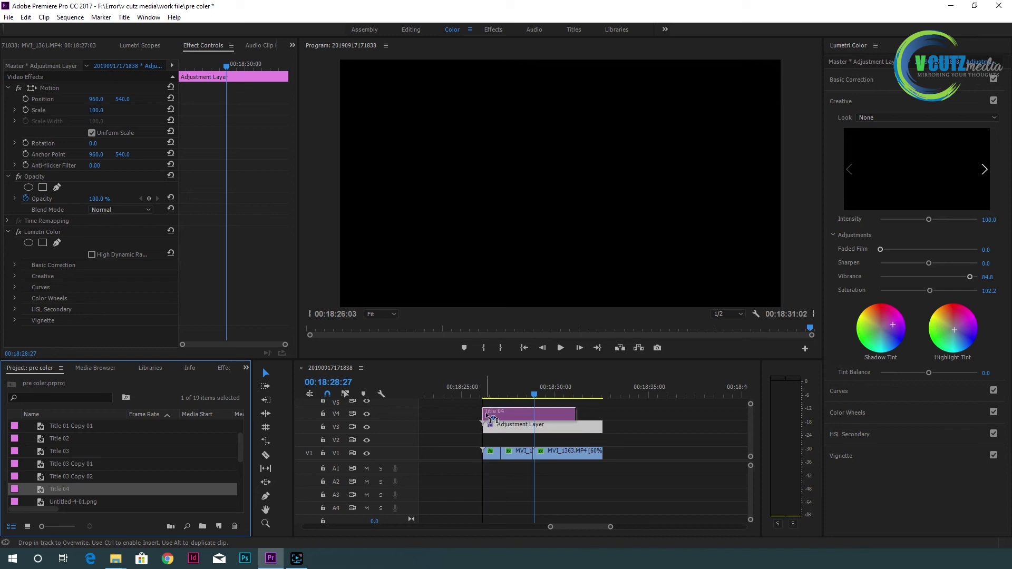
drag(484, 443, 485, 414)
click(488, 395)
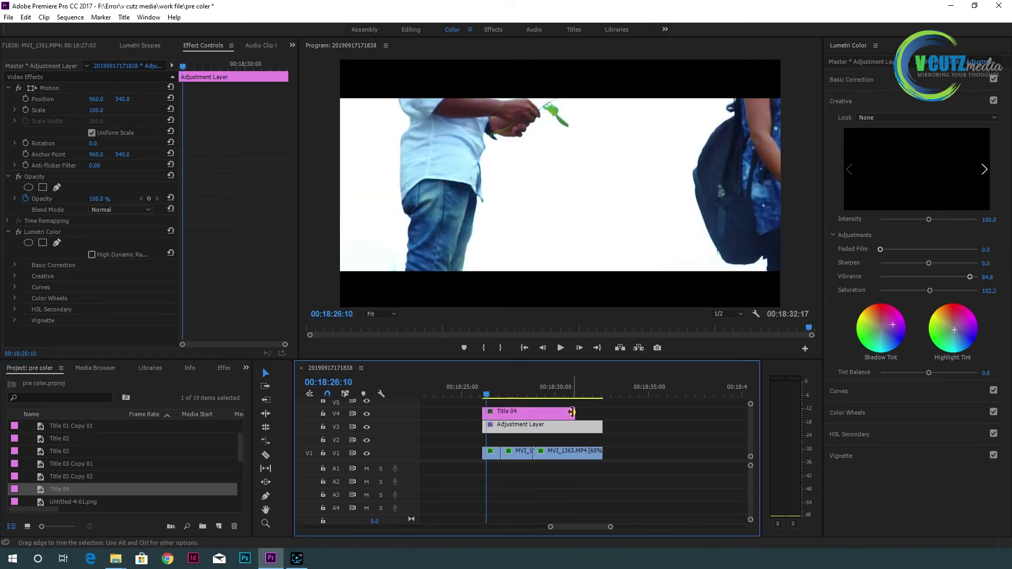
drag(574, 413, 603, 412)
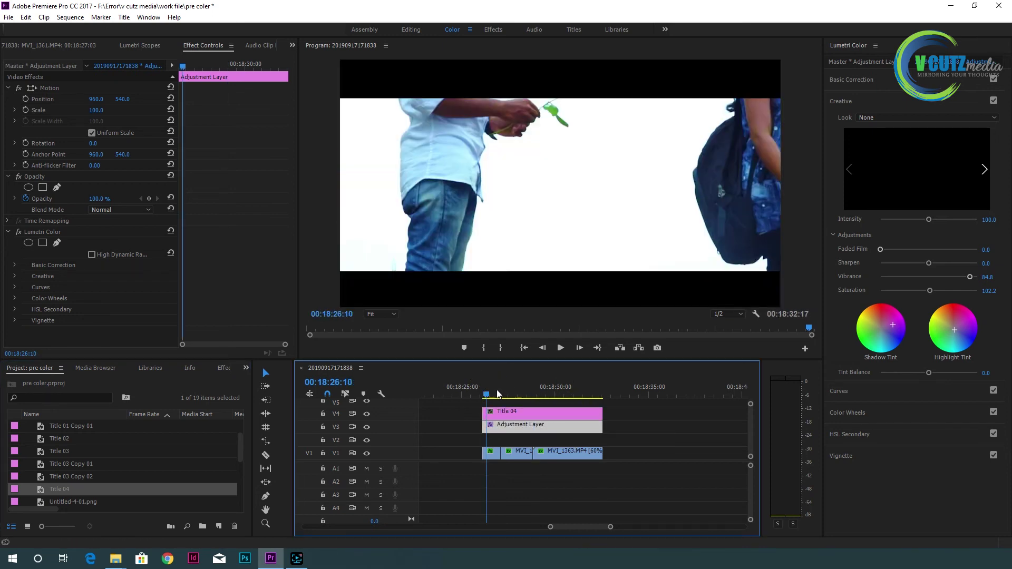
click(486, 395)
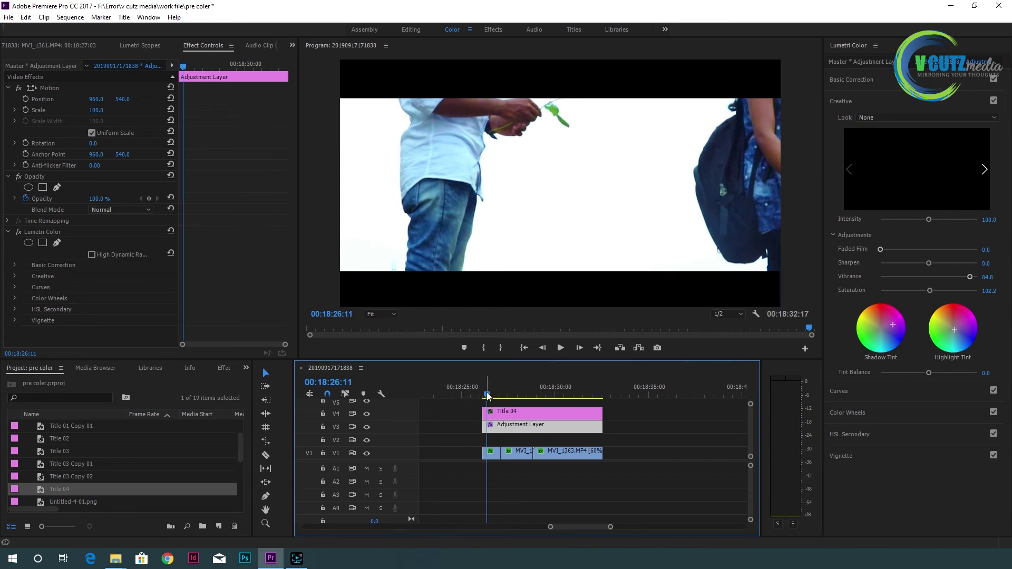
drag(487, 396, 517, 396)
Step: Nudge MVI_1361's Position X from 825 to 834, shifting the rose slightly right
double_click(515, 456)
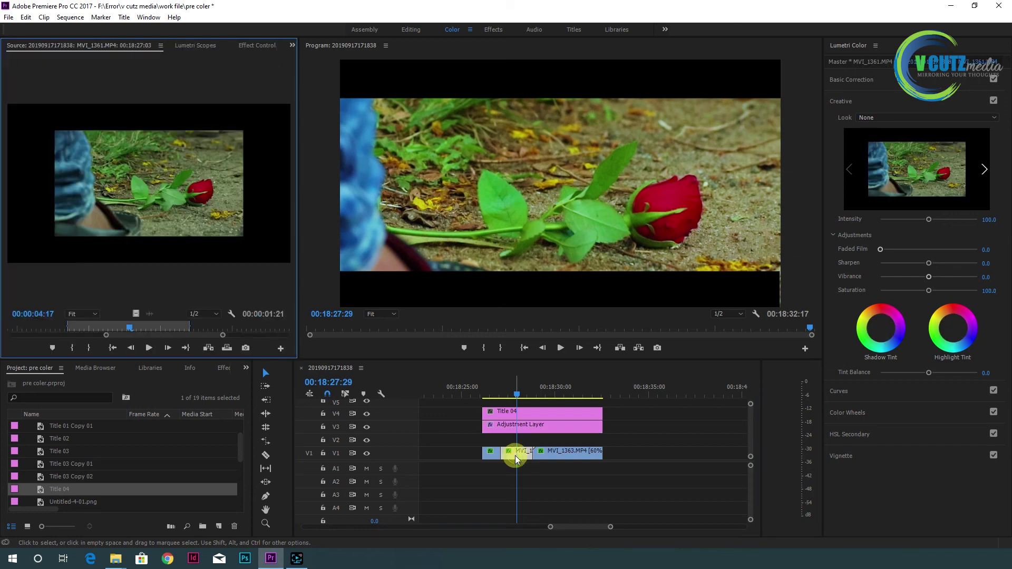
click(195, 46)
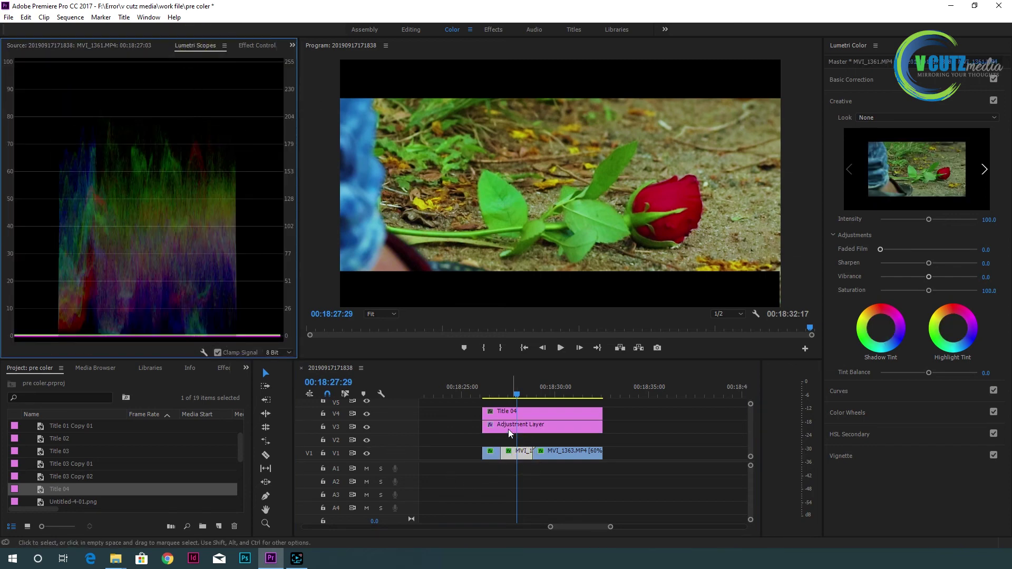
click(251, 46)
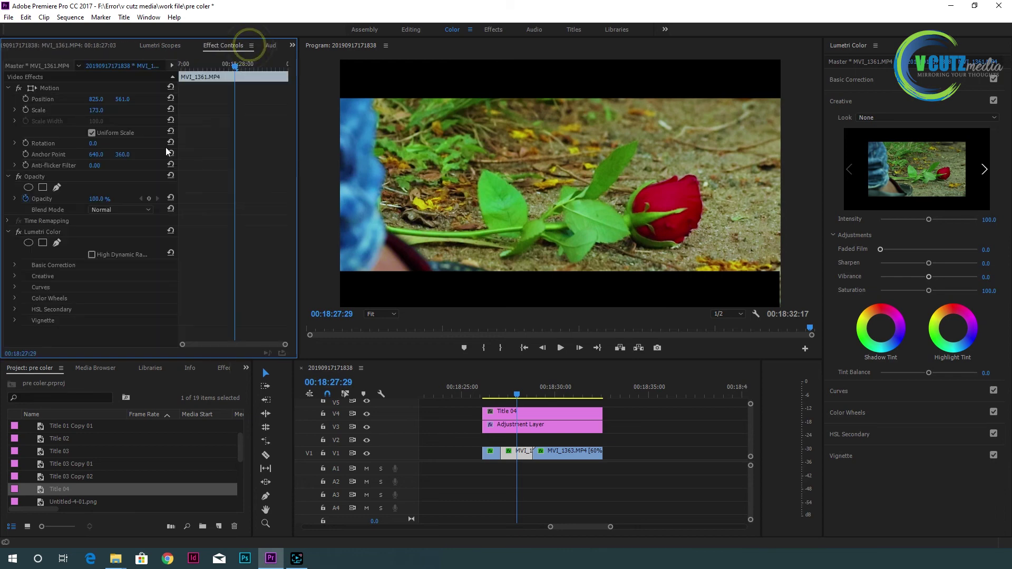
drag(95, 103, 109, 102)
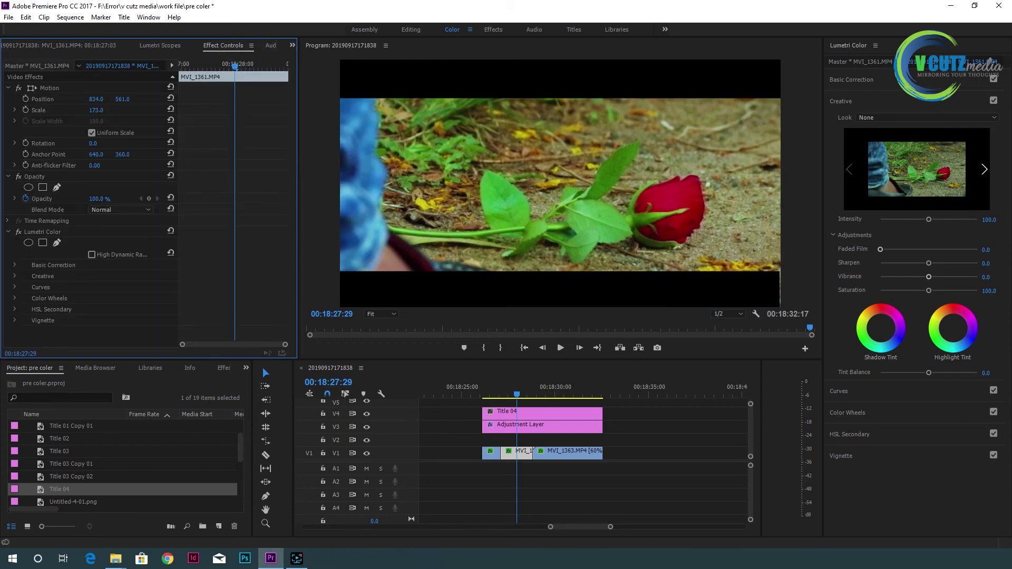
Step: Widen Title 04's bottom black bar to 1978.9, then nudge the title's position in Effect Controls
double_click(511, 414)
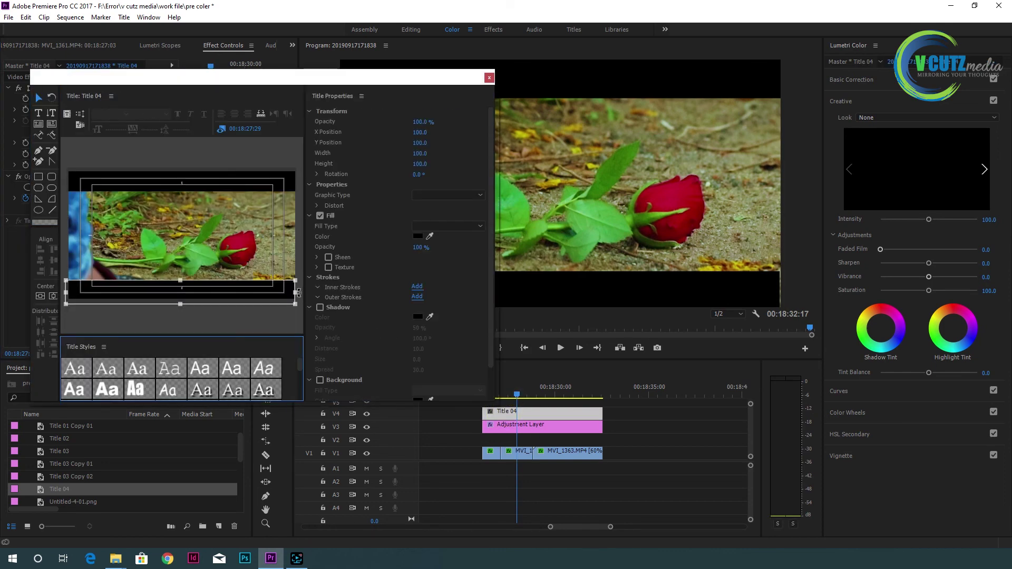
drag(295, 292, 300, 292)
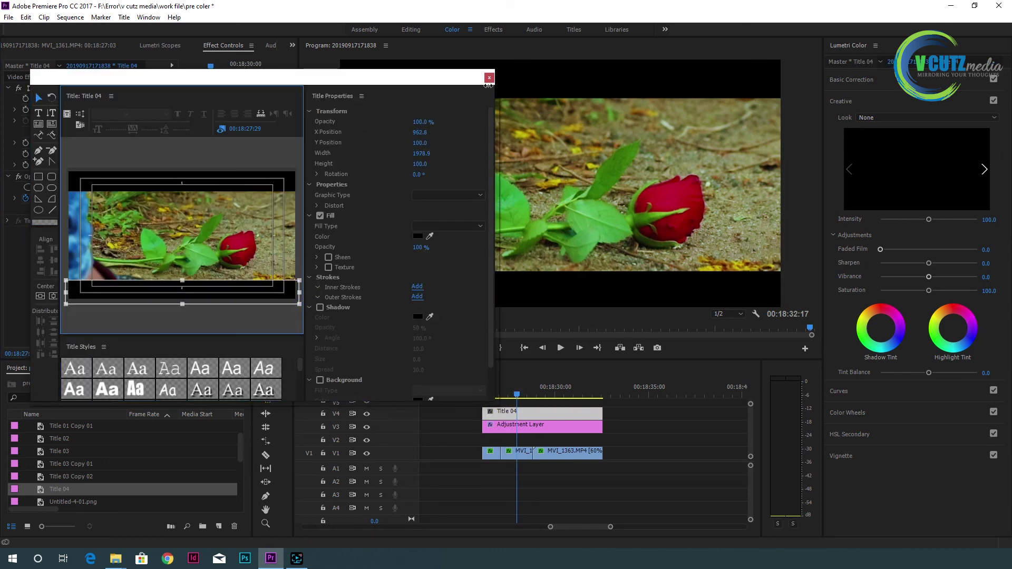
click(489, 78)
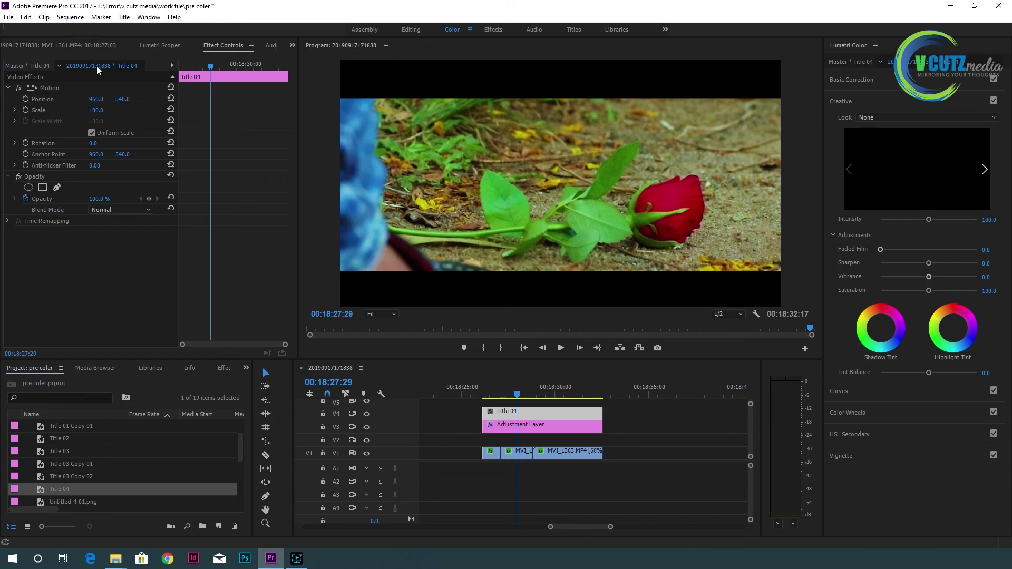
drag(121, 102, 115, 101)
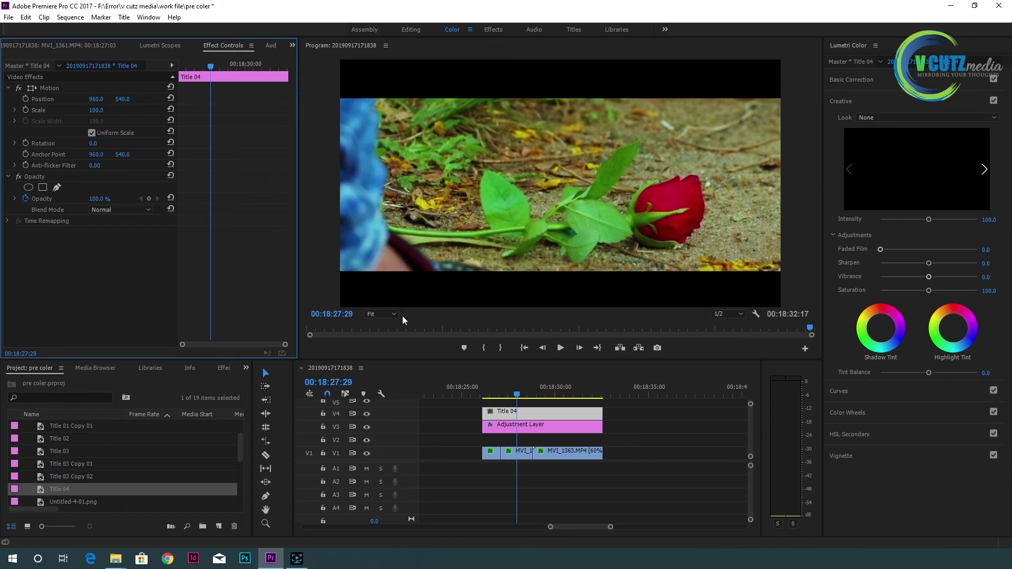
Step: Raise MVI_1361 to Position 835, 464 and play back from before the clip to check framing
double_click(516, 428)
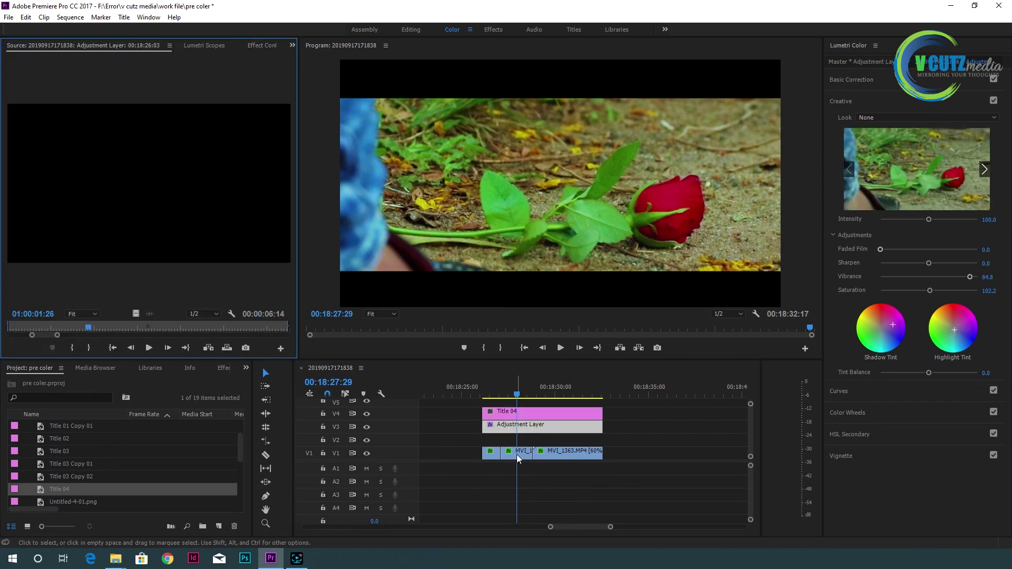
double_click(517, 453)
click(194, 45)
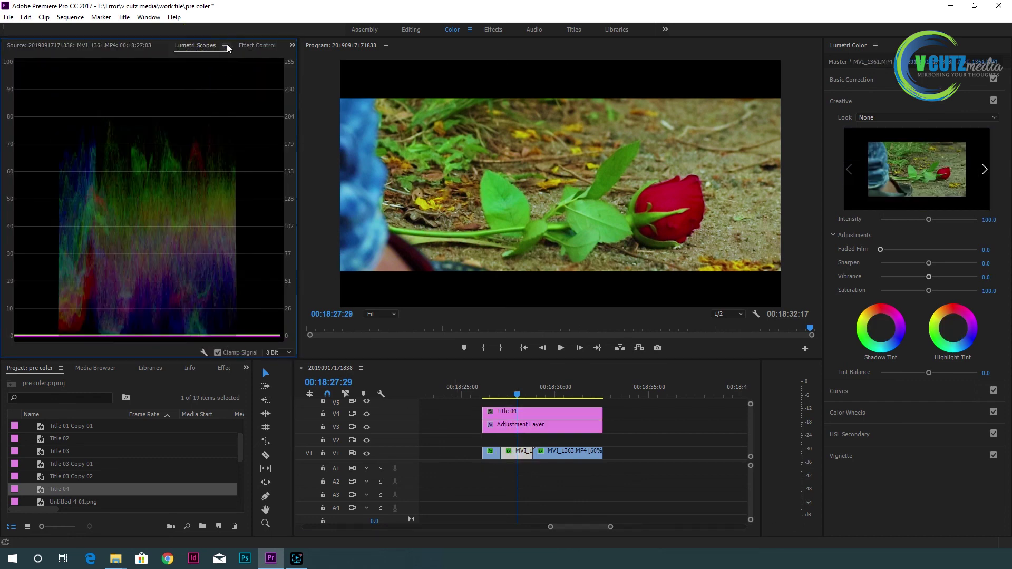
click(243, 46)
mouse_move(120, 99)
mouse_down()
mouse_move(79, 100)
mouse_move(99, 99)
mouse_up()
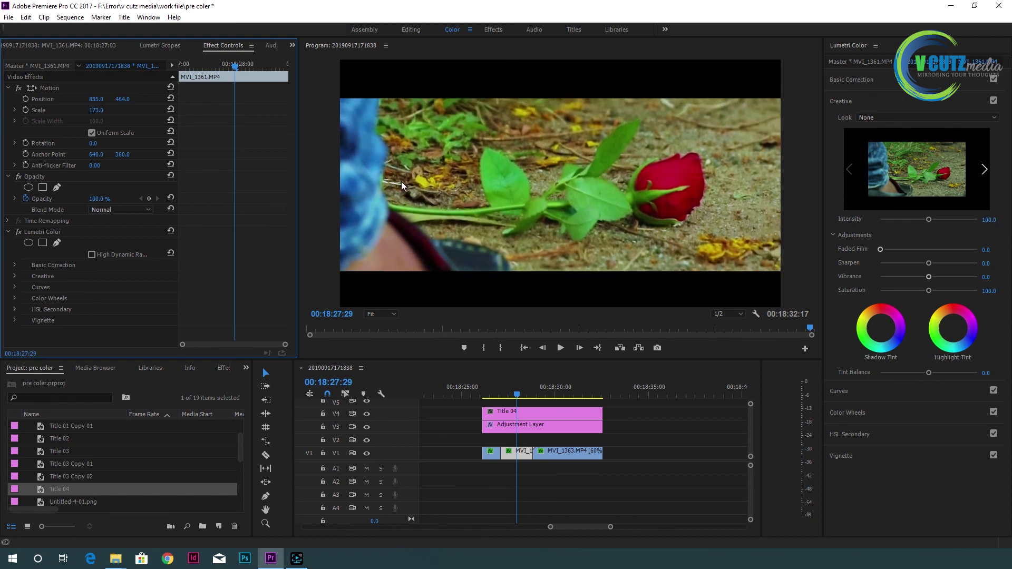
click(499, 394)
key(space)
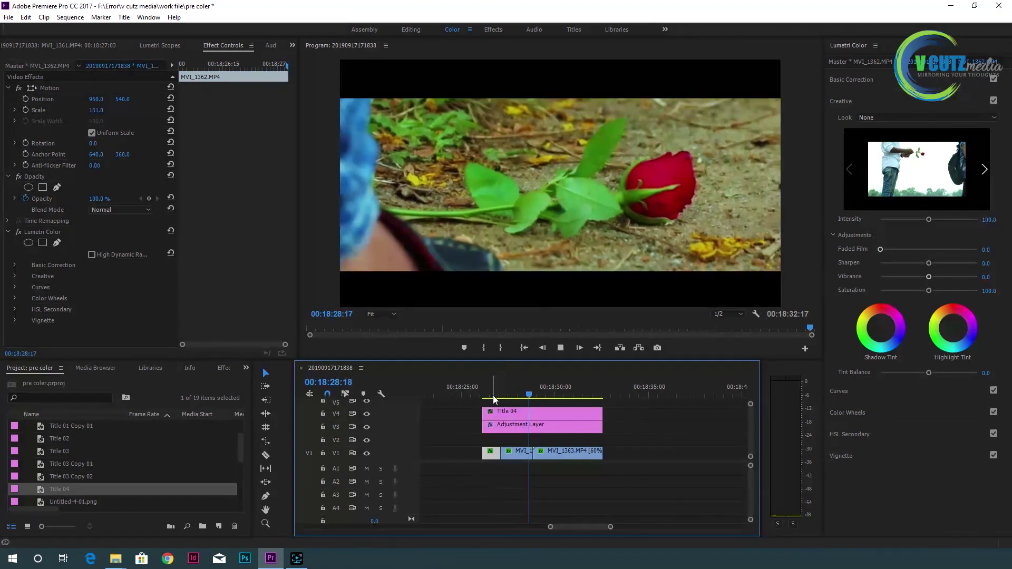
Step: Stop playback and raise MVI_1363 to Position 960, 406
key(space)
double_click(565, 450)
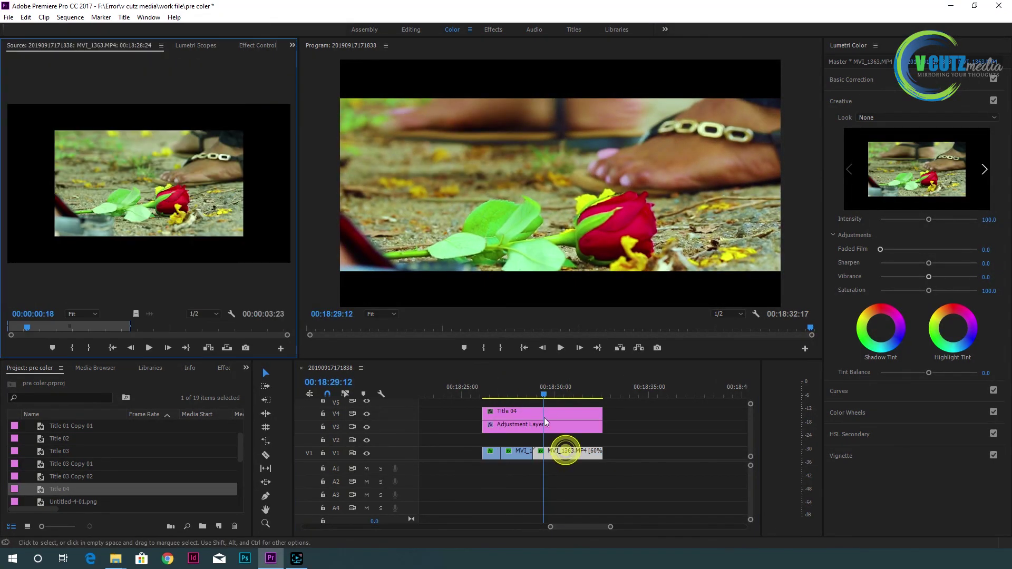
click(193, 46)
click(247, 47)
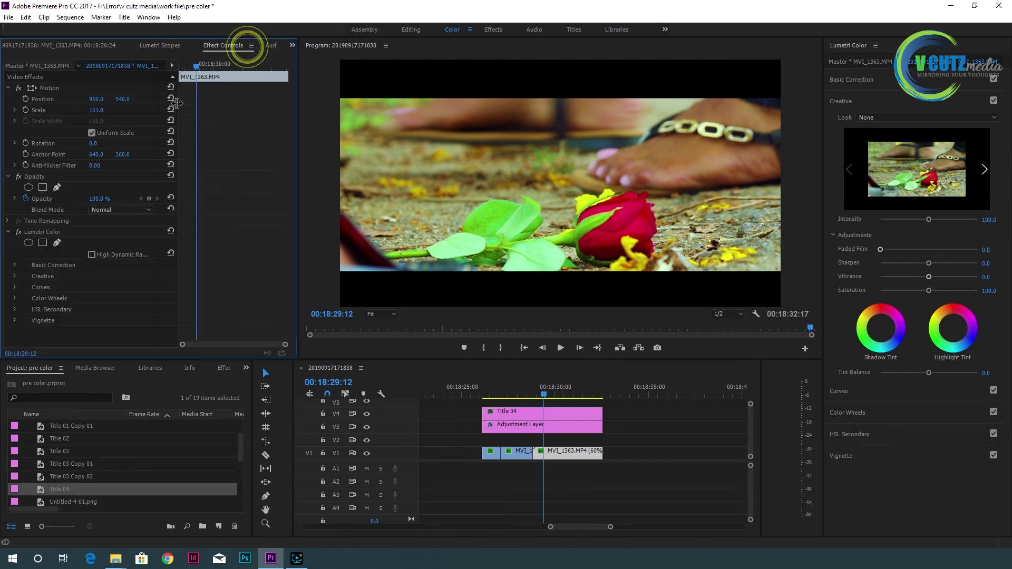
mouse_move(124, 99)
mouse_down()
mouse_move(65, 99)
mouse_move(105, 99)
mouse_up()
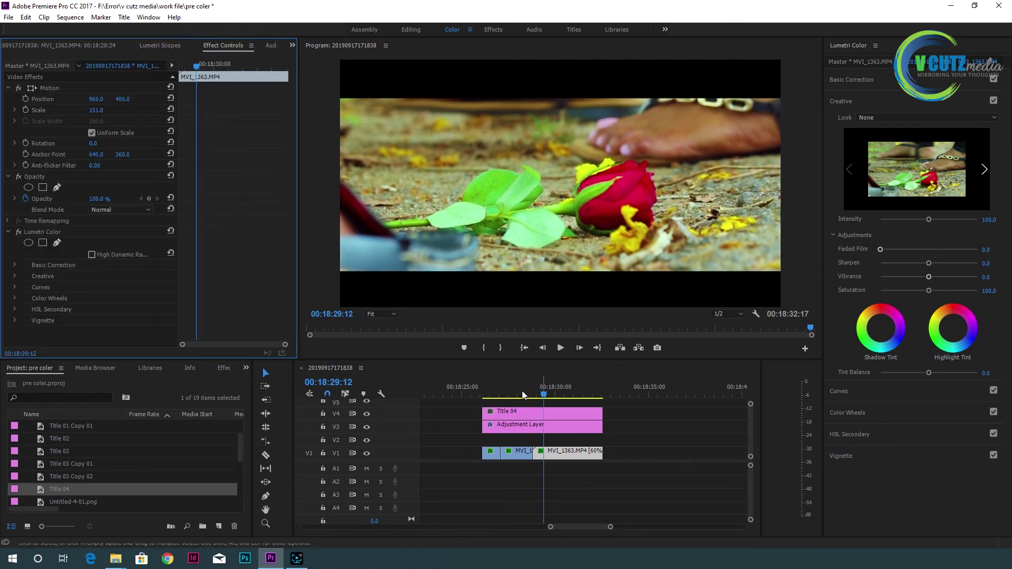
Step: Play back and scrub the rose sequence to review the letterboxed framing of MVI_1361 and MVI_1363
click(493, 394)
key(space)
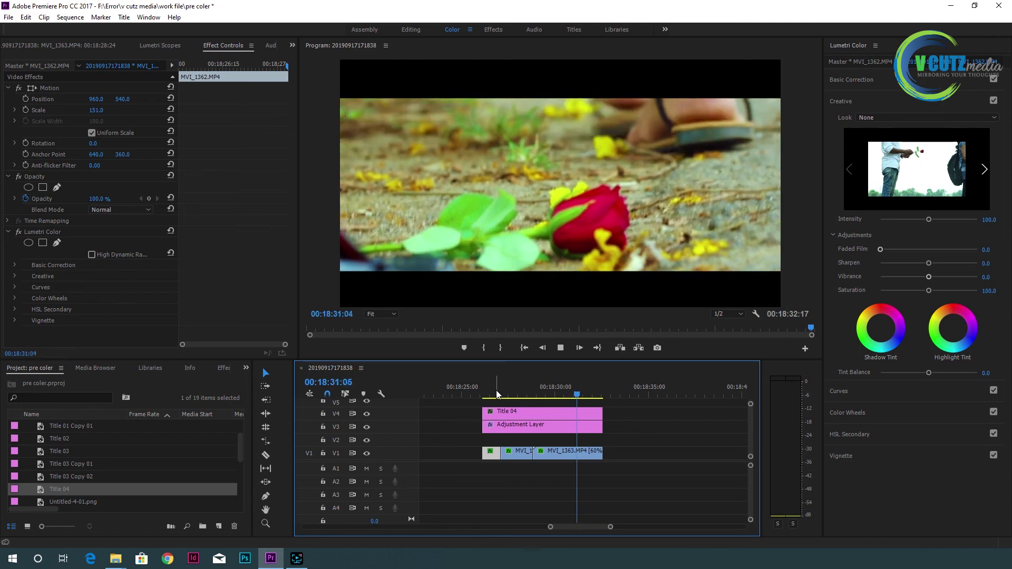
key(space)
drag(532, 396, 576, 387)
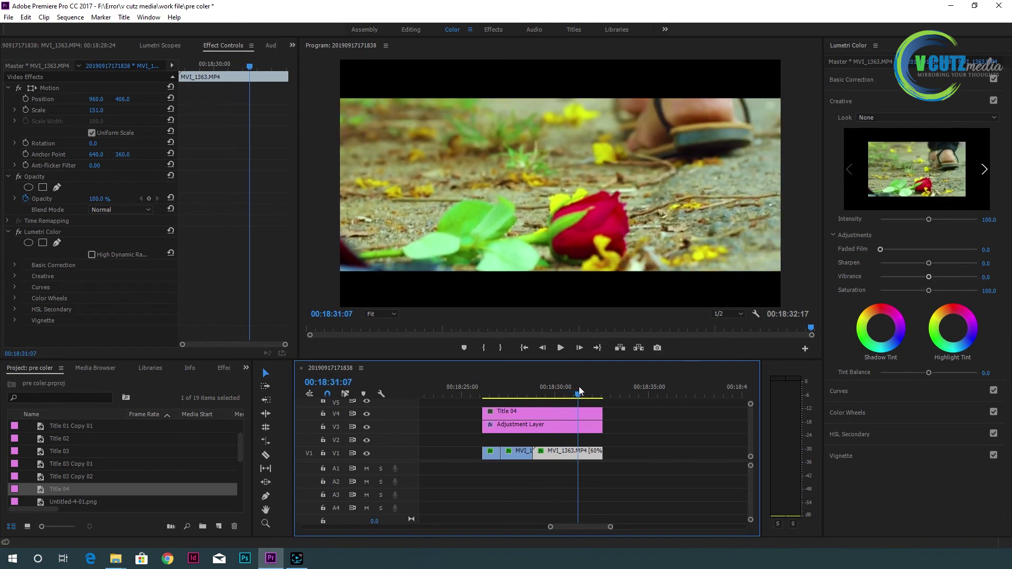
drag(576, 387, 532, 387)
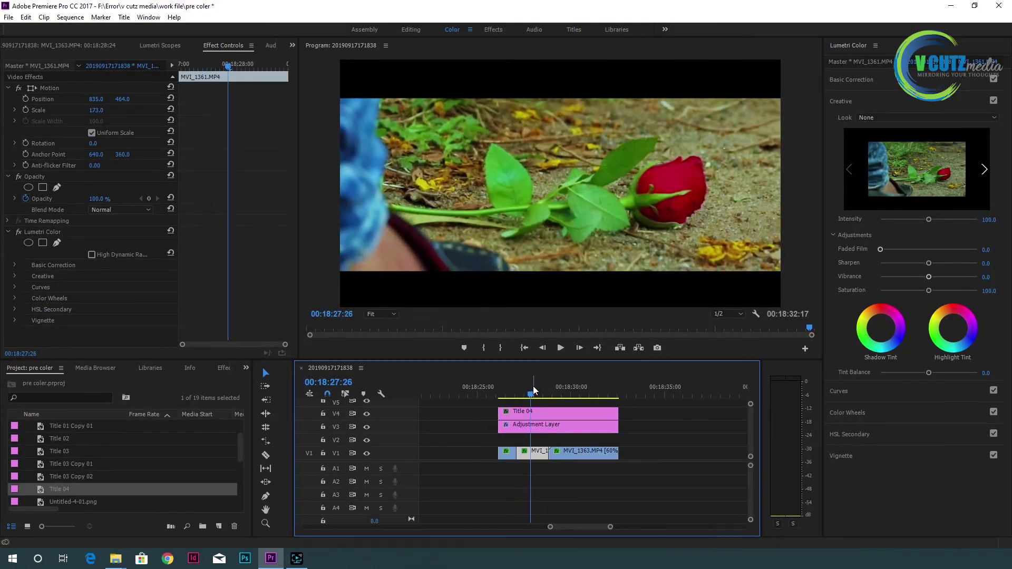
key(space)
key(space)
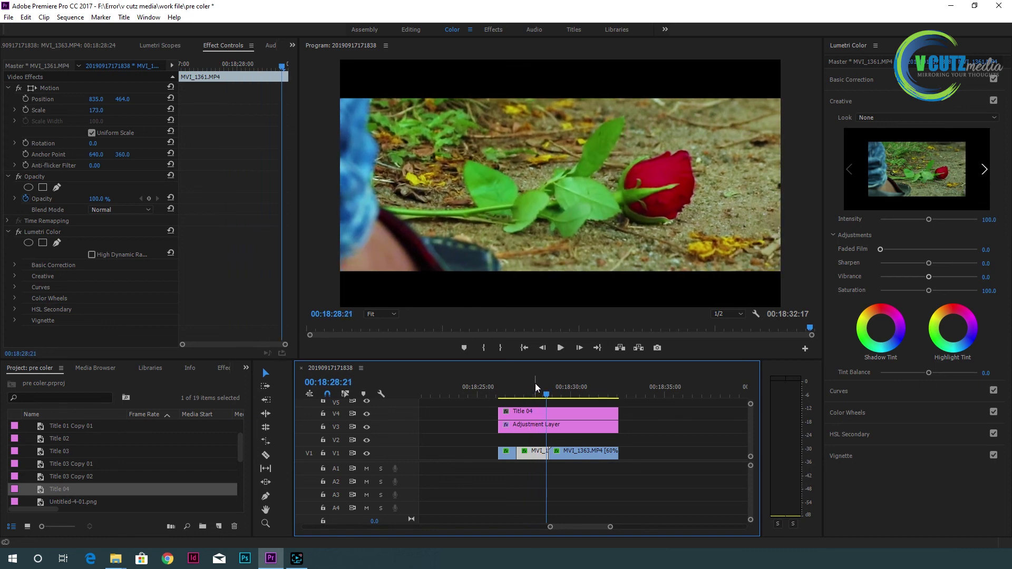